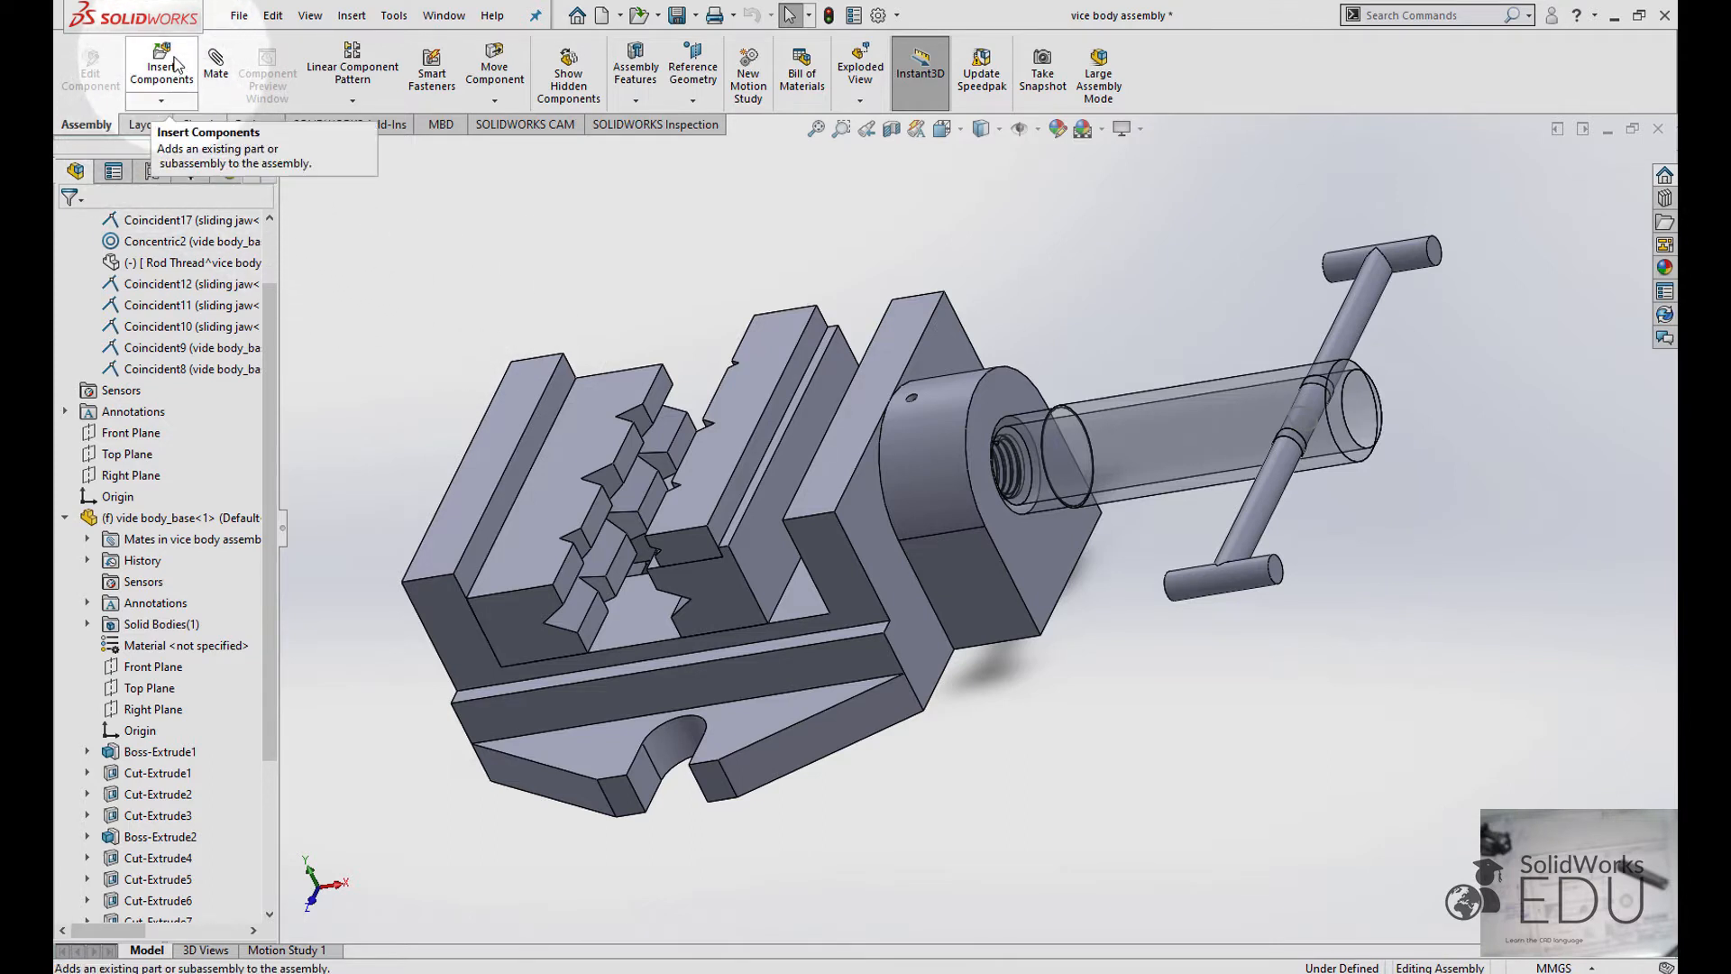
- Create a new part in the assembly, positioned on the top face of the vice body's screw-side wall
left_click(160, 102)
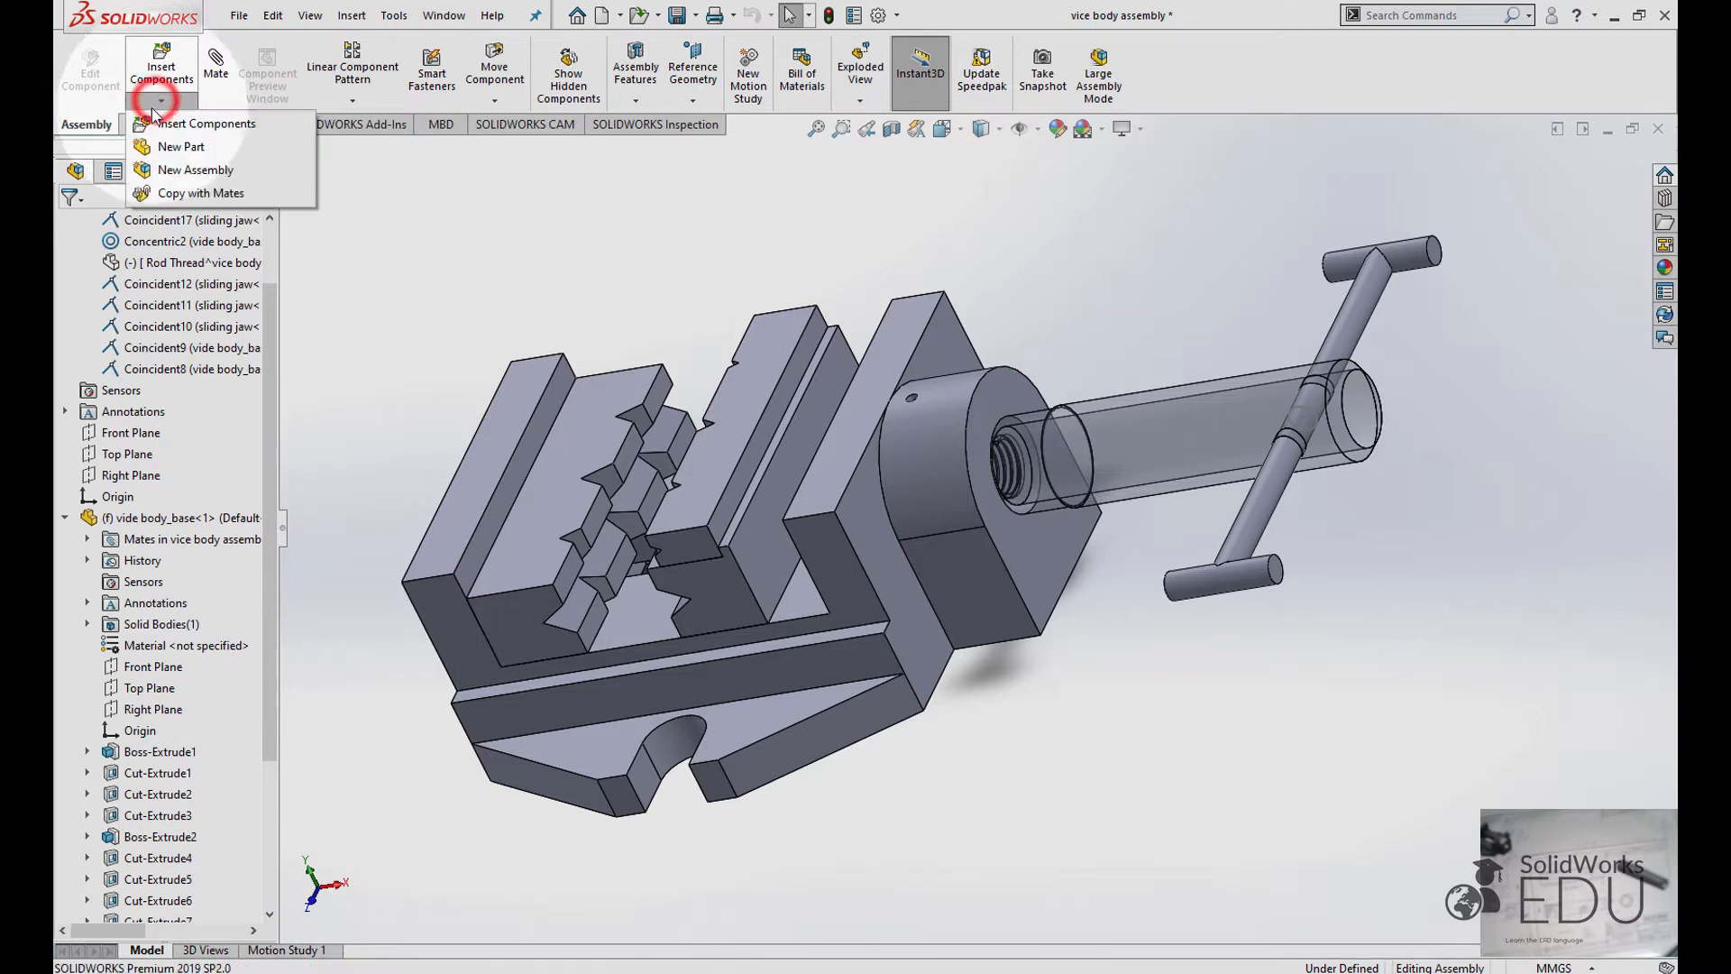
left_click(242, 150)
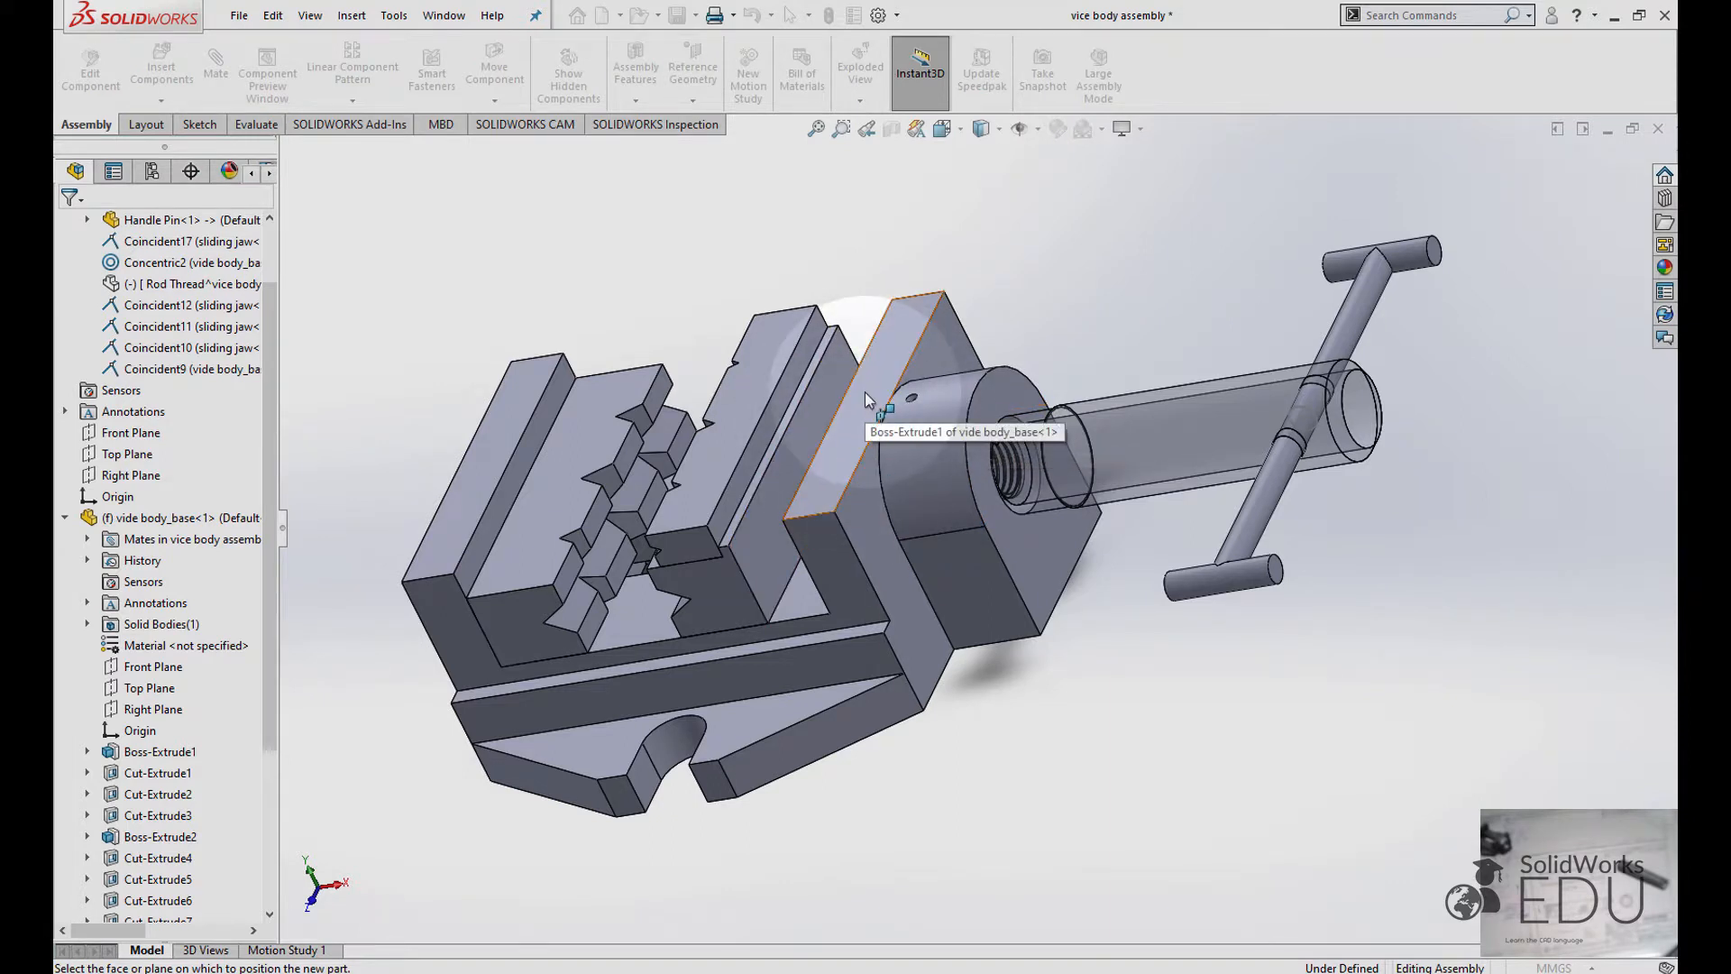
left_click(864, 393)
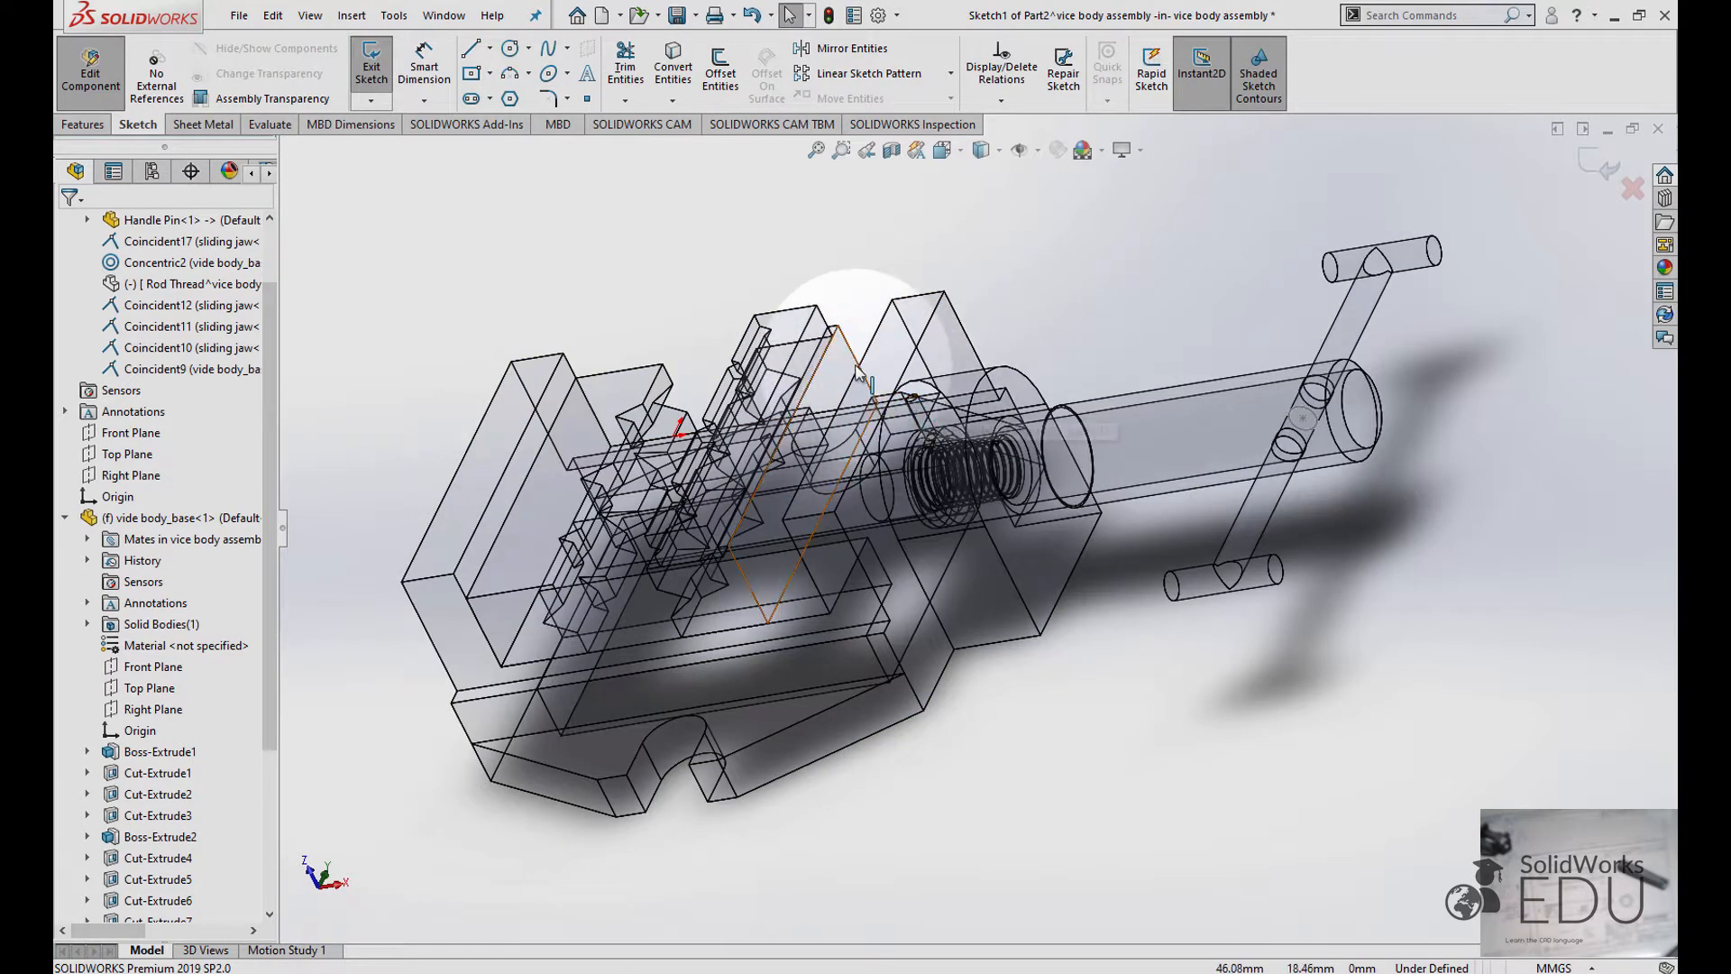
- Offset the circular edge of the small hole above the screw thread inward by 0.20 mm, viewed from the top
left_click(956, 149)
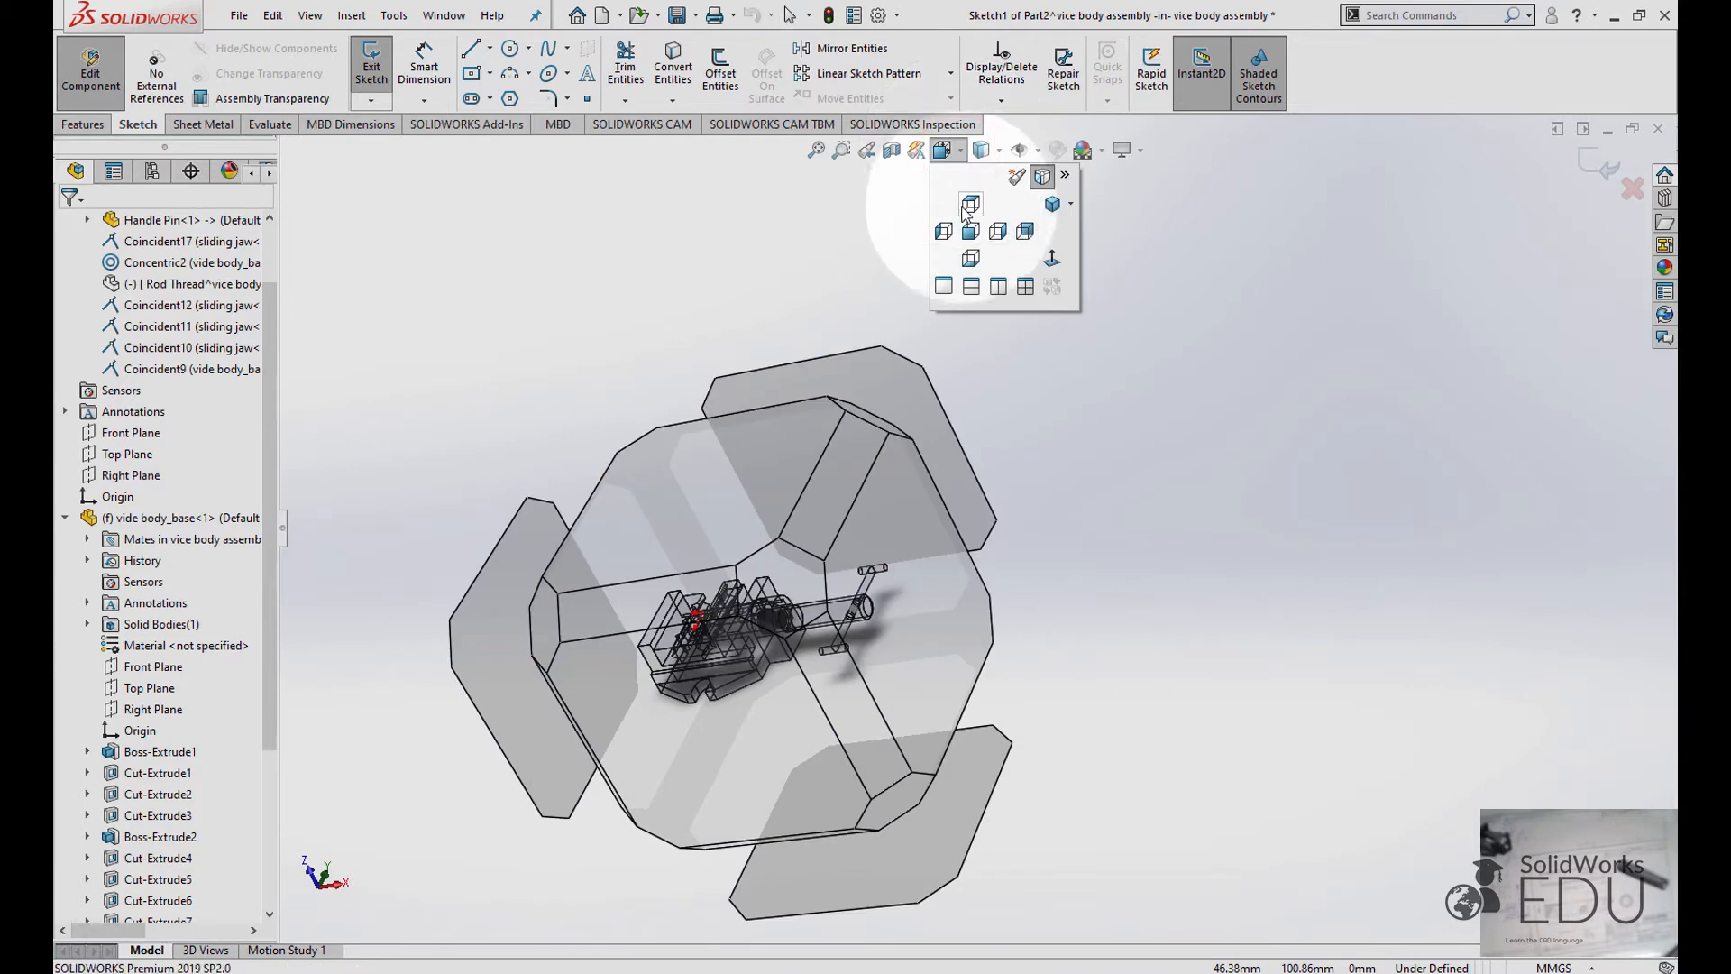
left_click(971, 206)
scroll(989, 525, "down", 5)
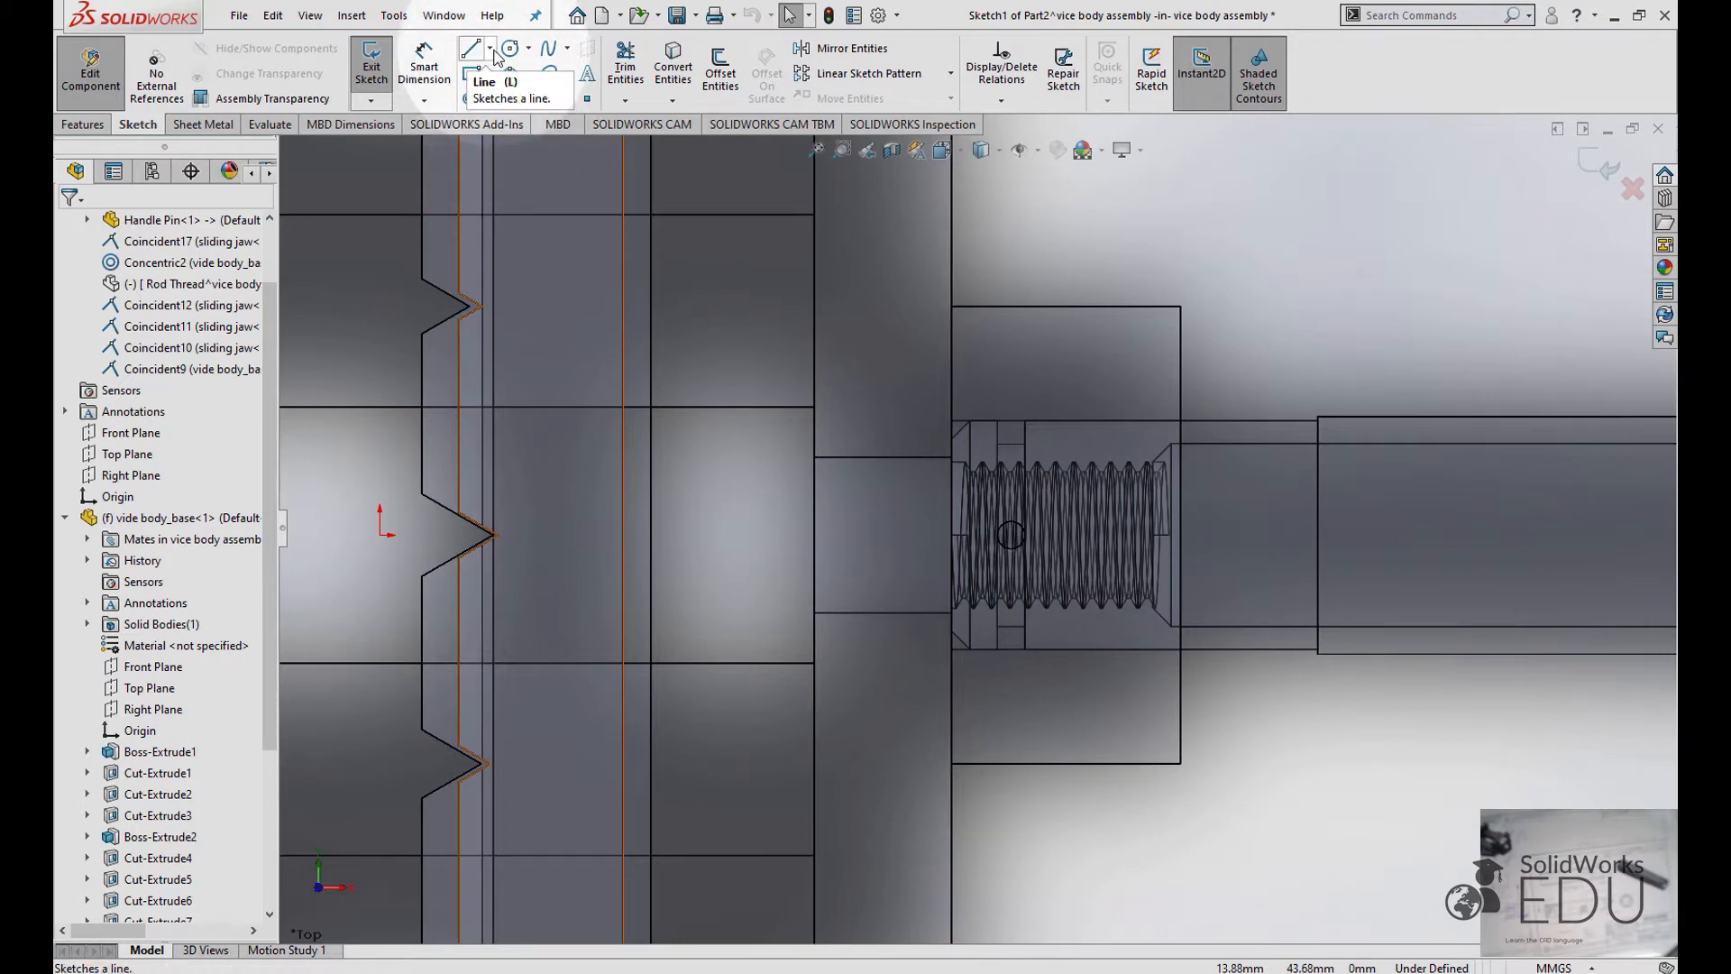
left_click(495, 56)
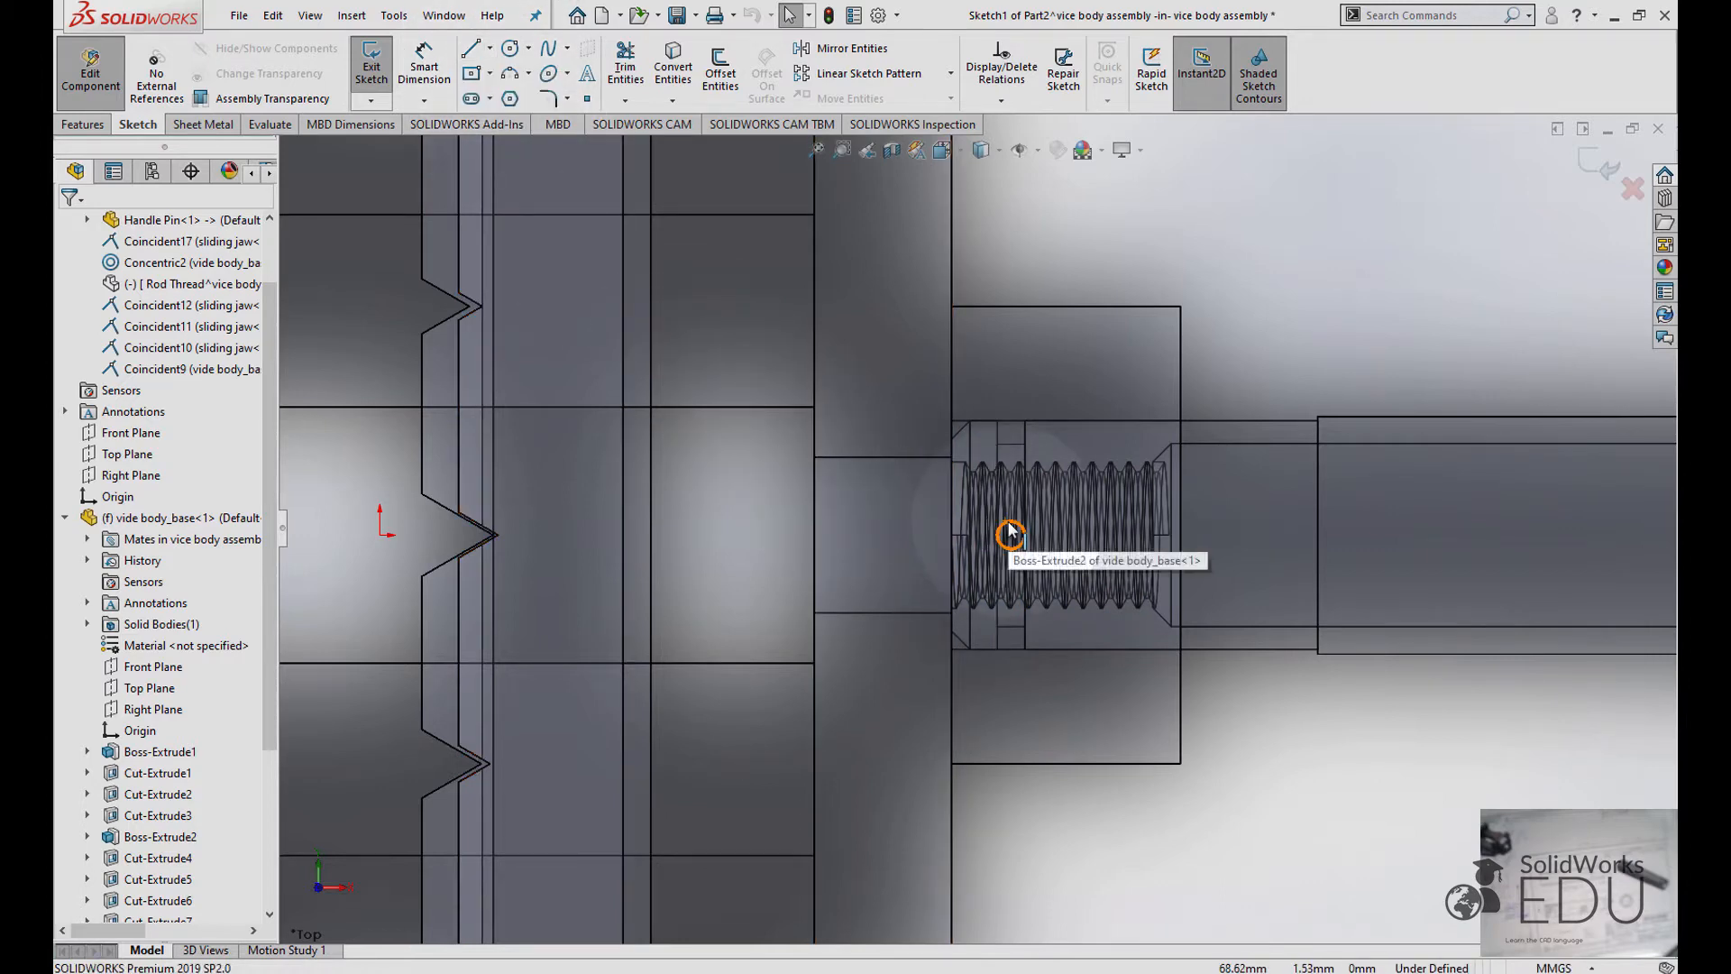
scroll(1010, 532, "down", 6)
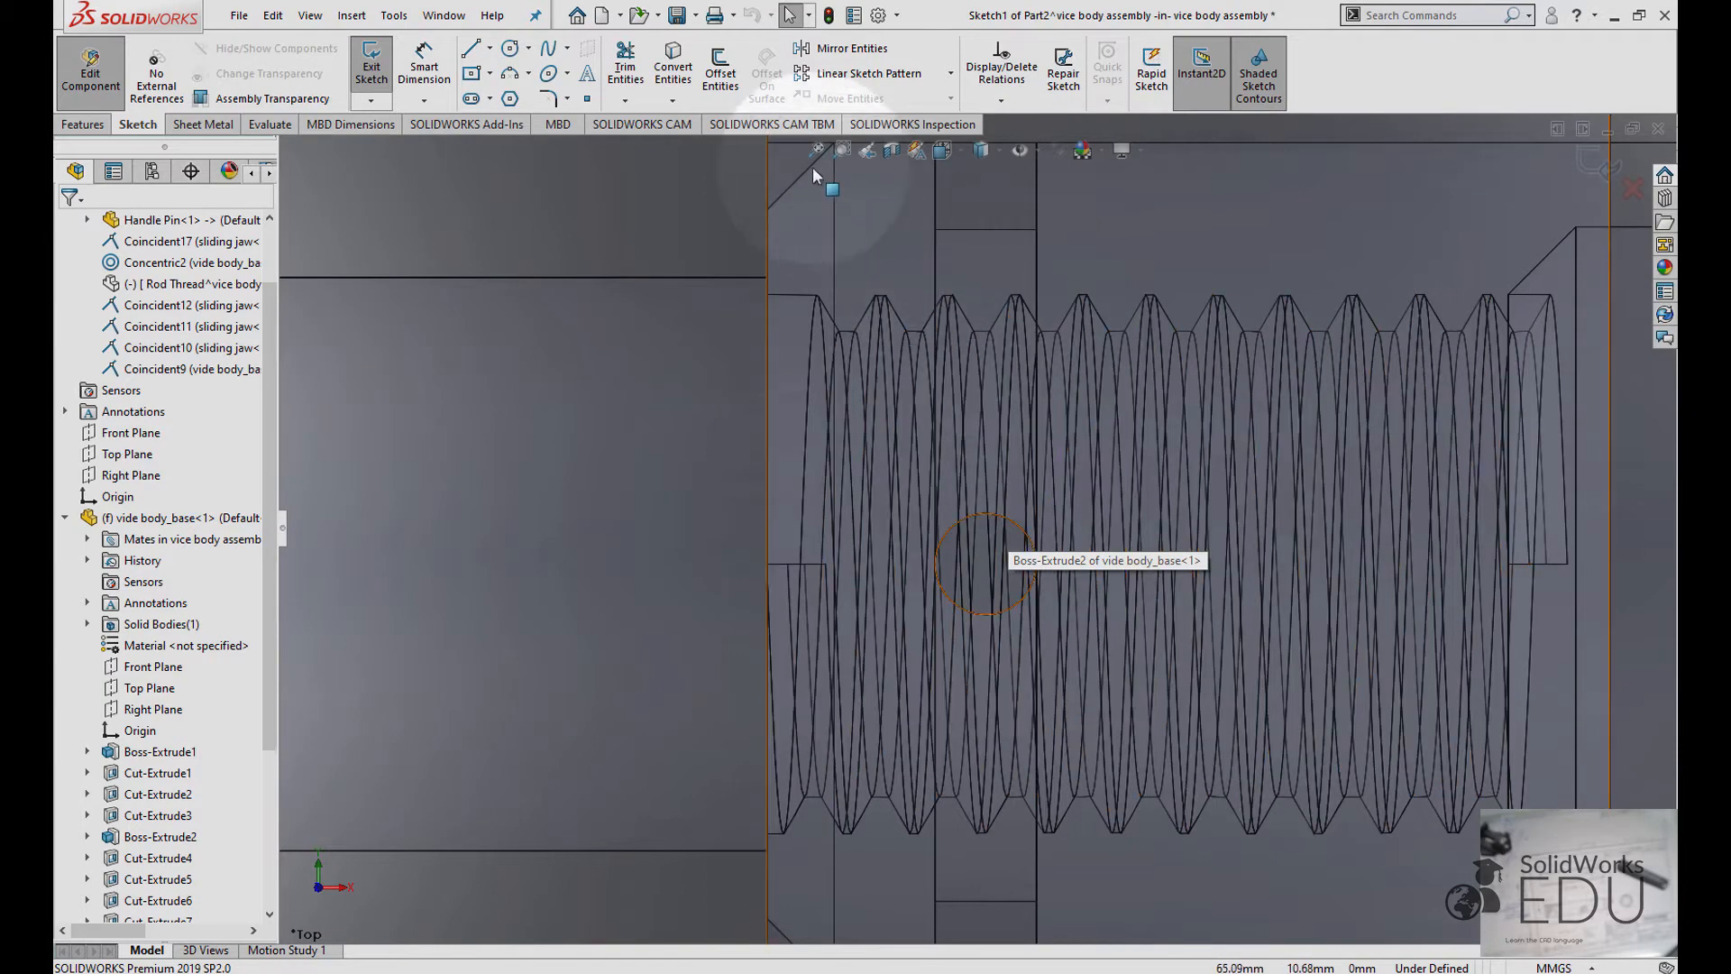
left_click(720, 70)
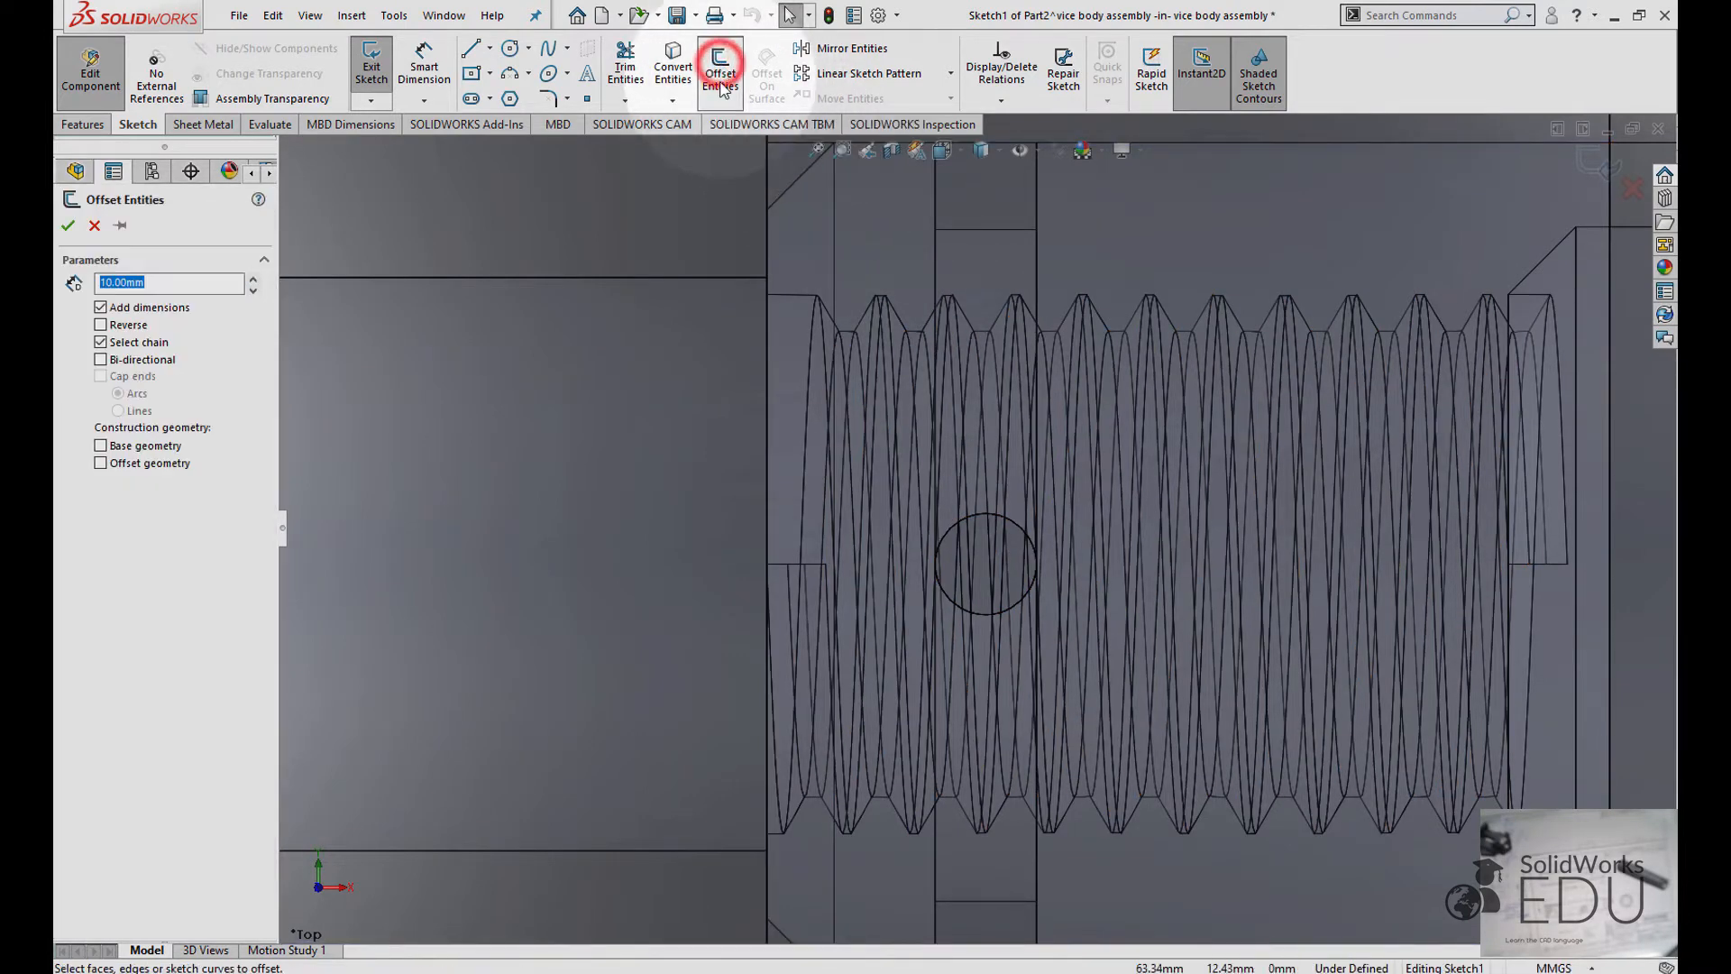
left_click(985, 516)
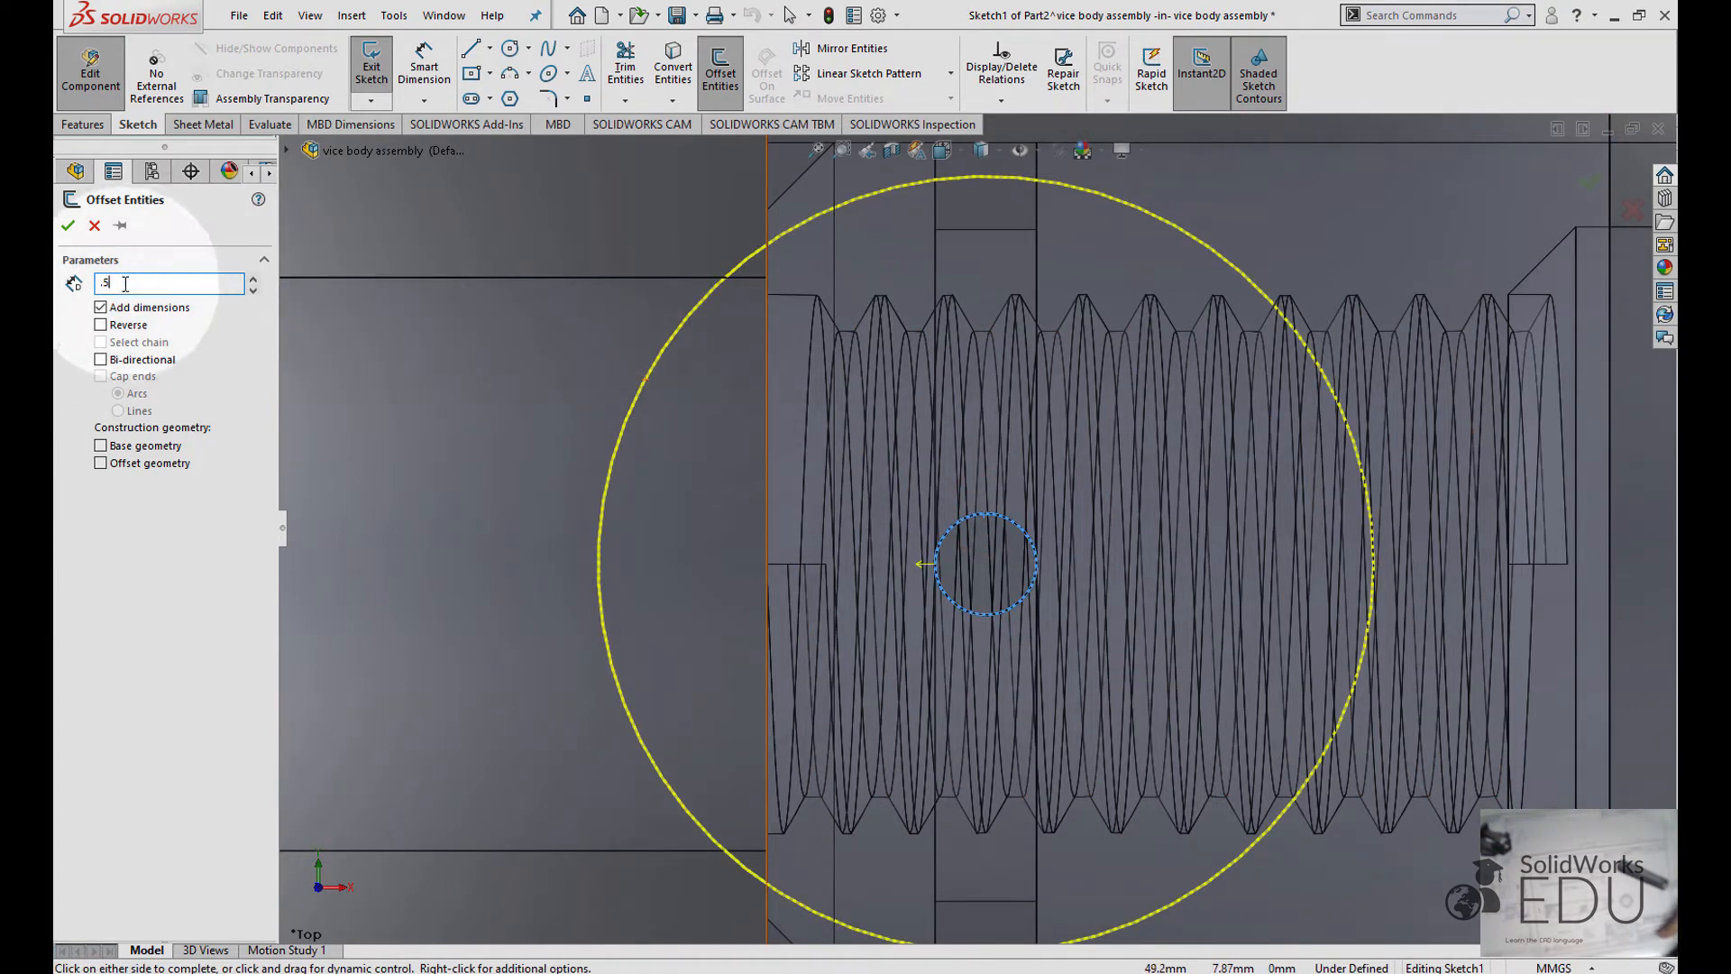
key("Return")
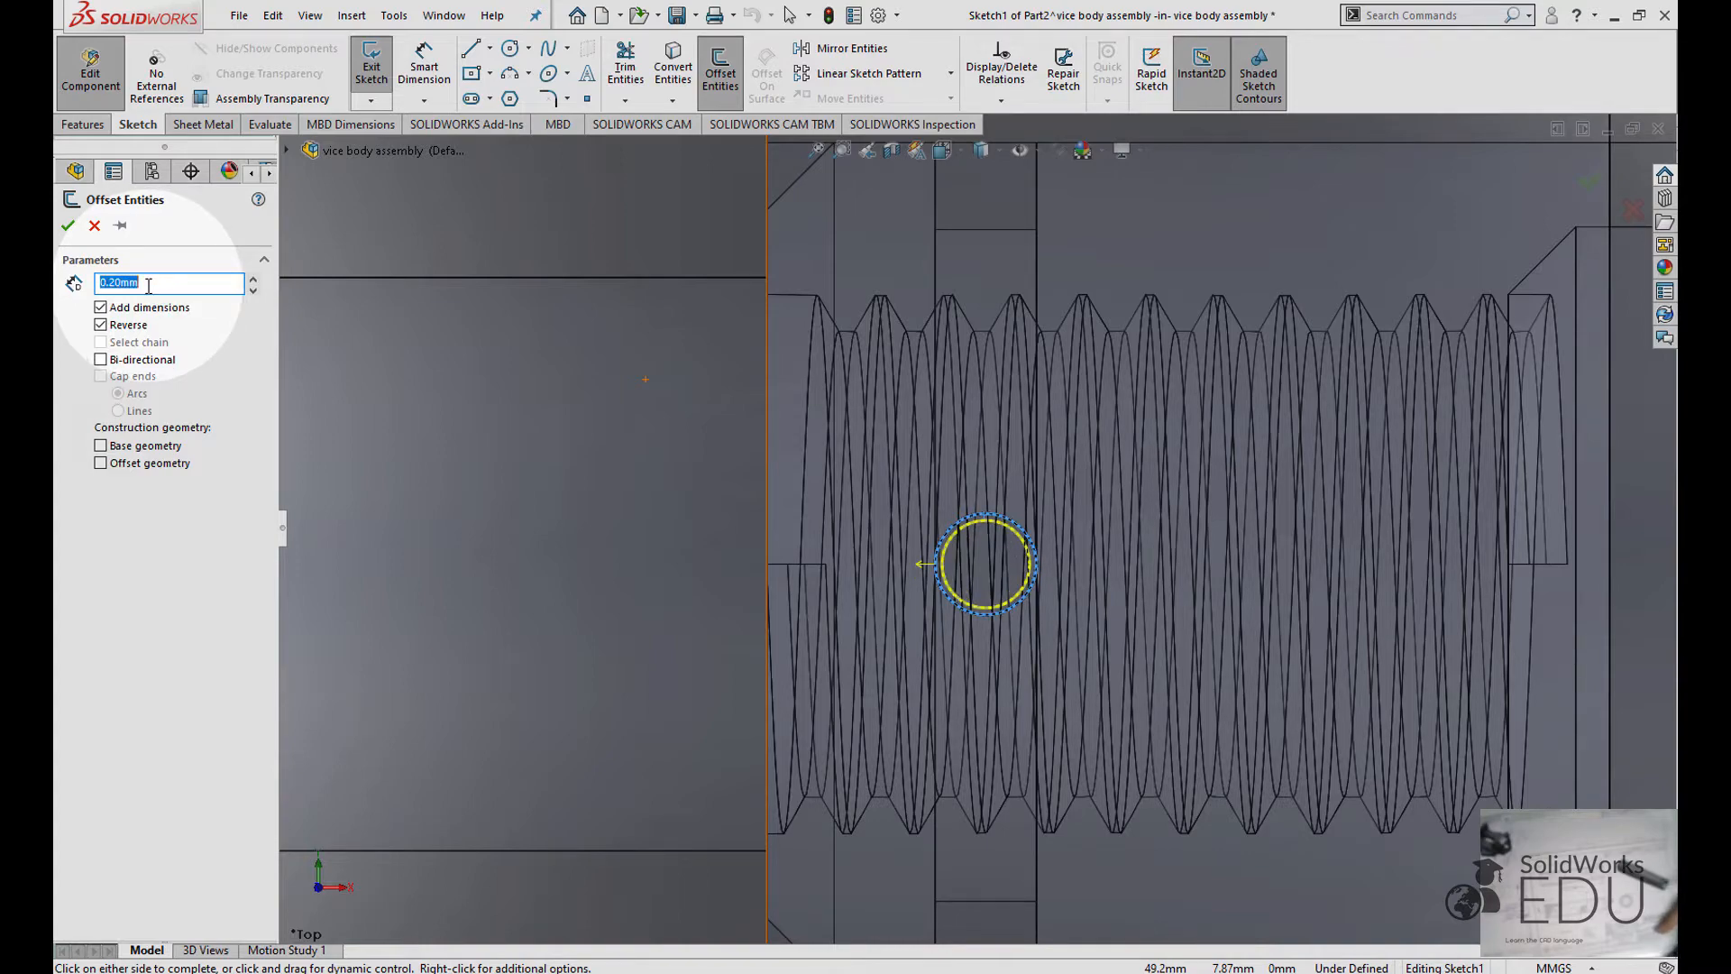
scroll(982, 548, "down", 5)
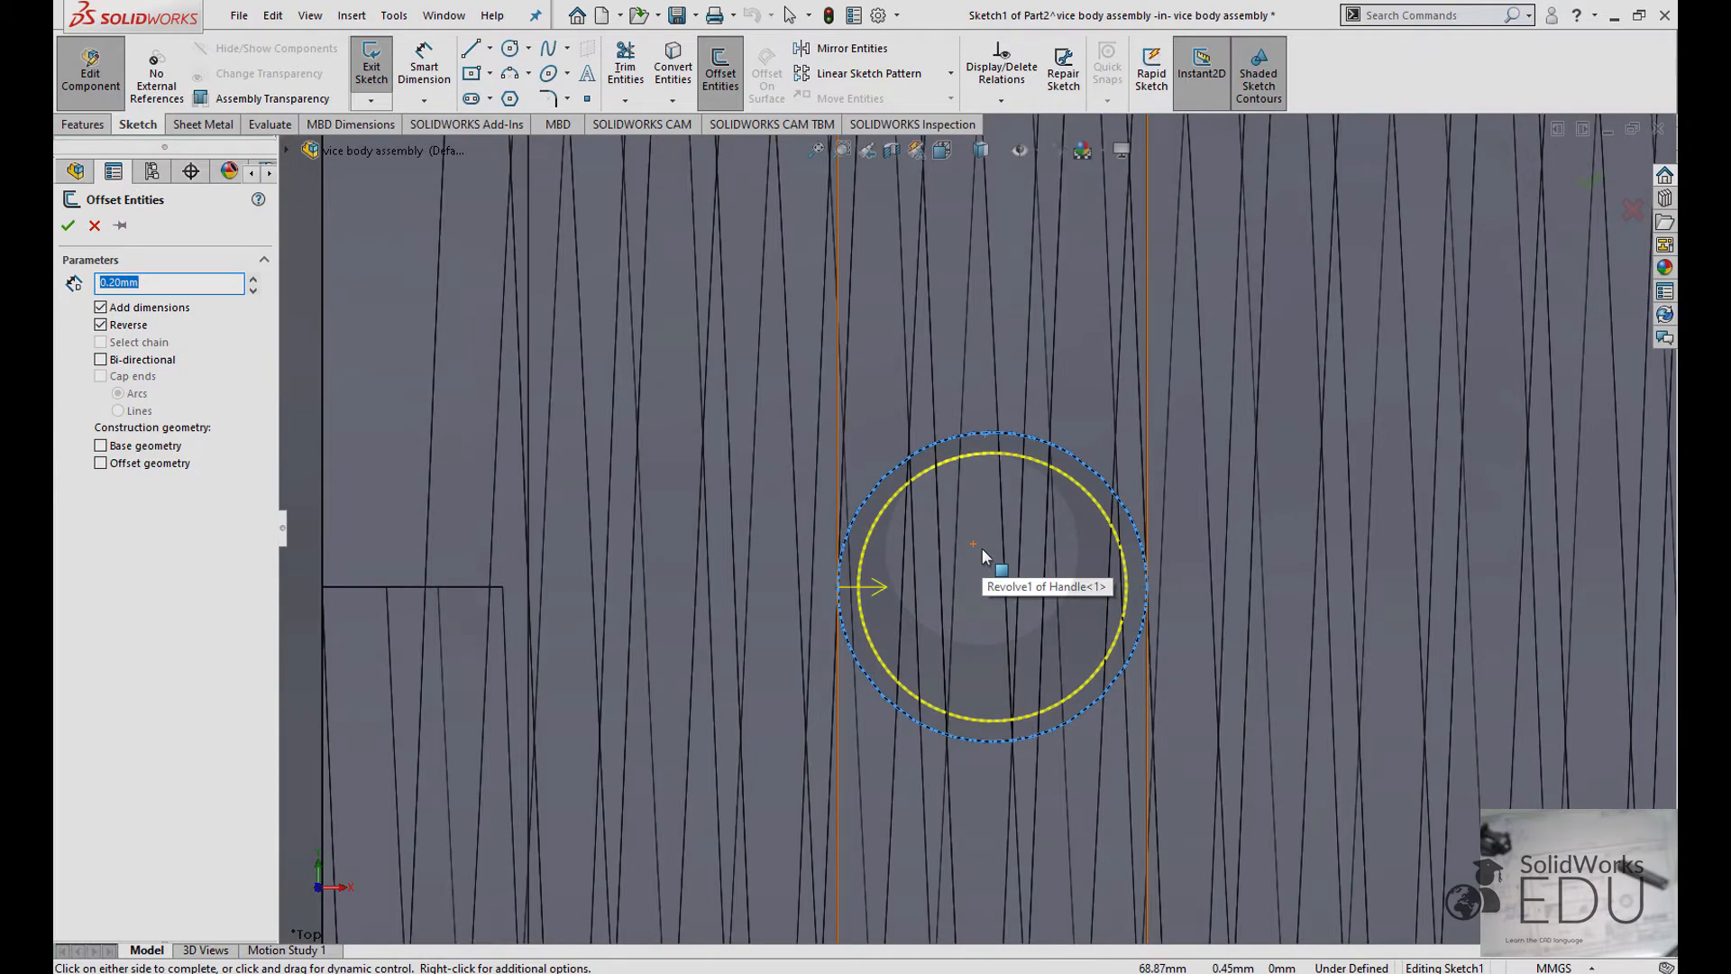
scroll(982, 548, "up", 8)
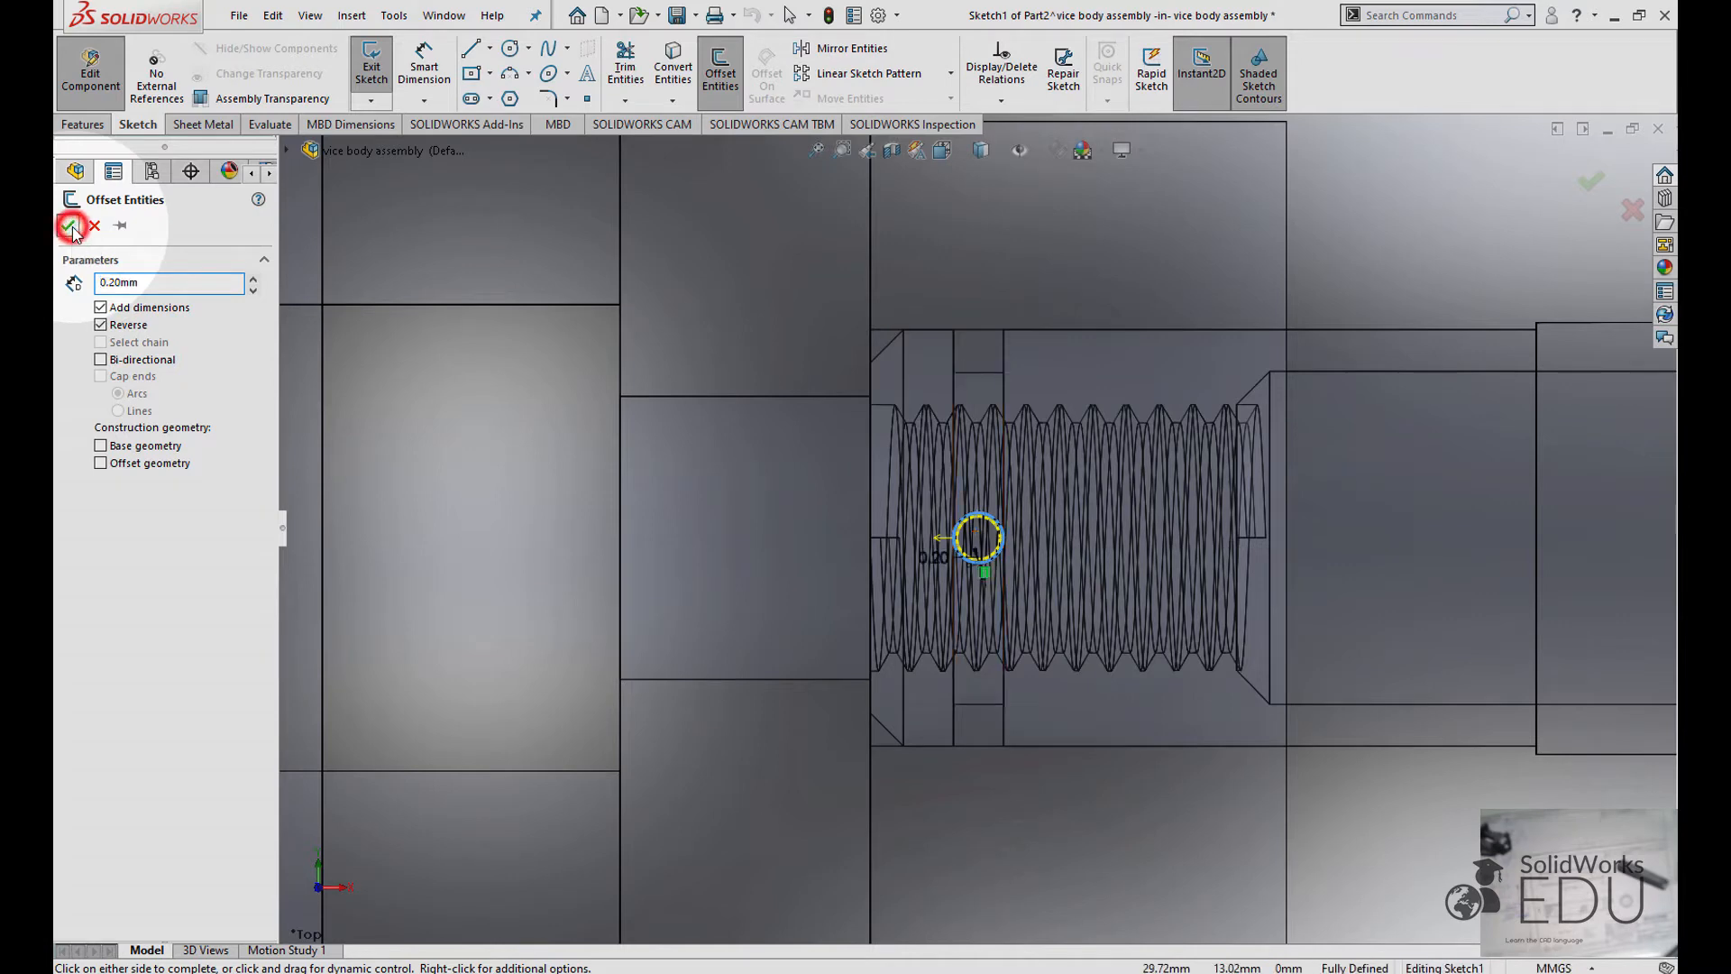
left_click(70, 226)
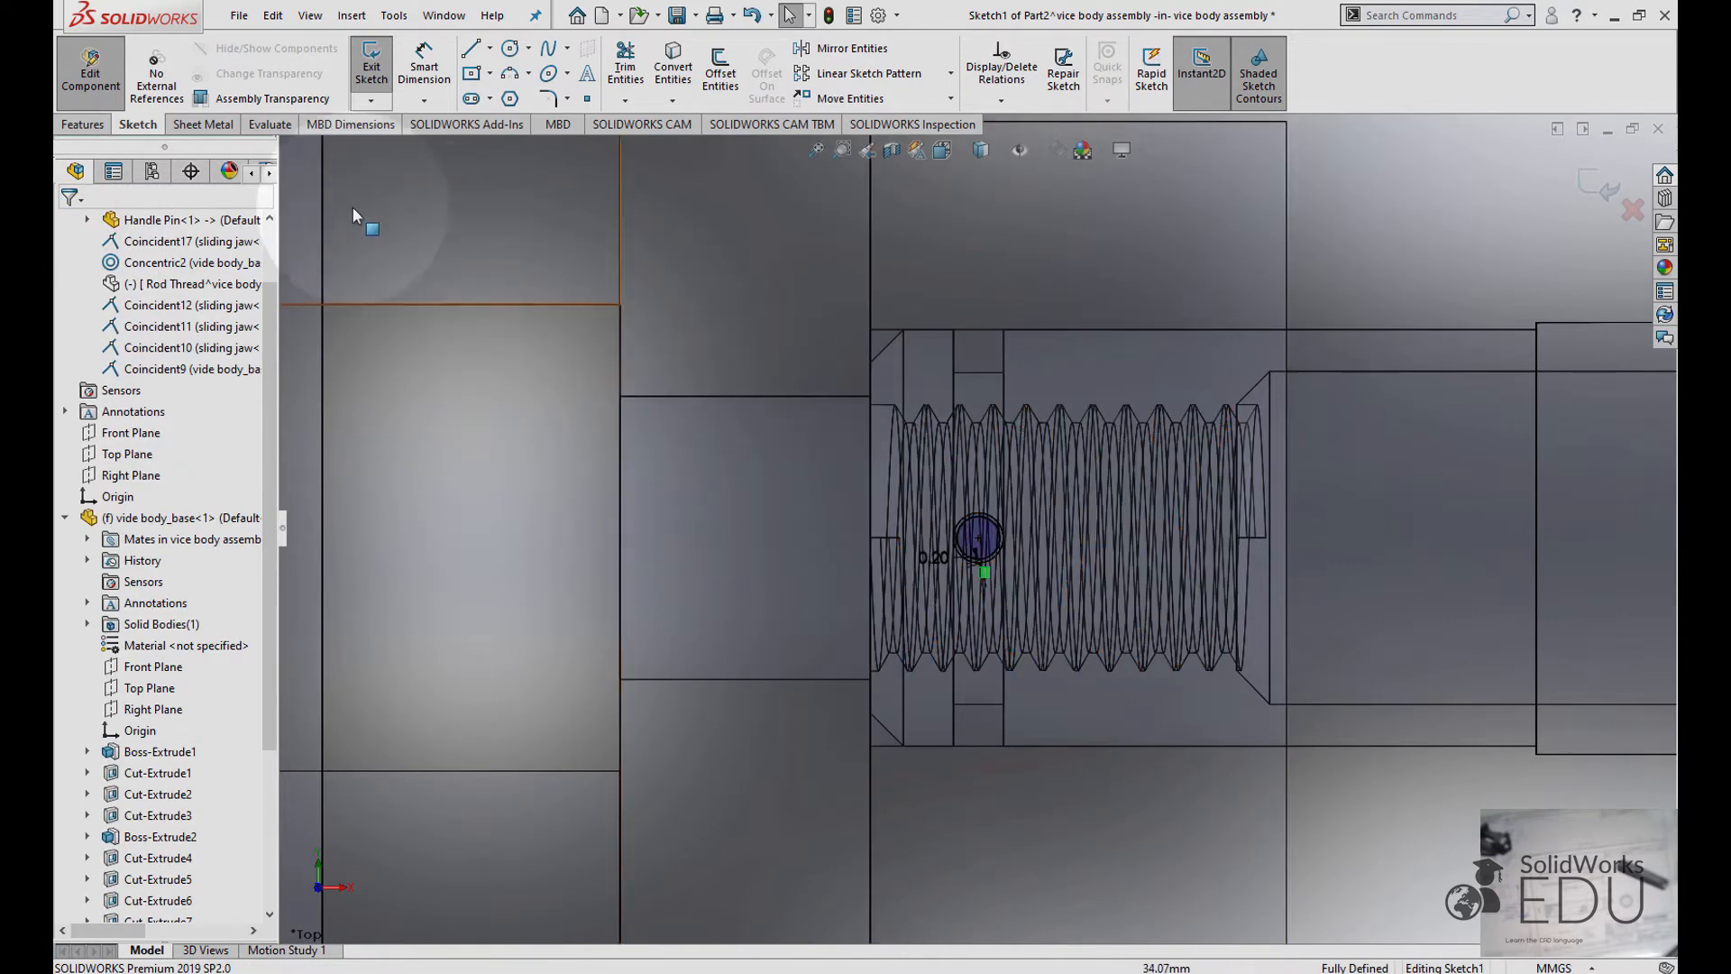
- Extrude the offset circle as a blind boss 15 mm downward into the small hole
left_click(84, 126)
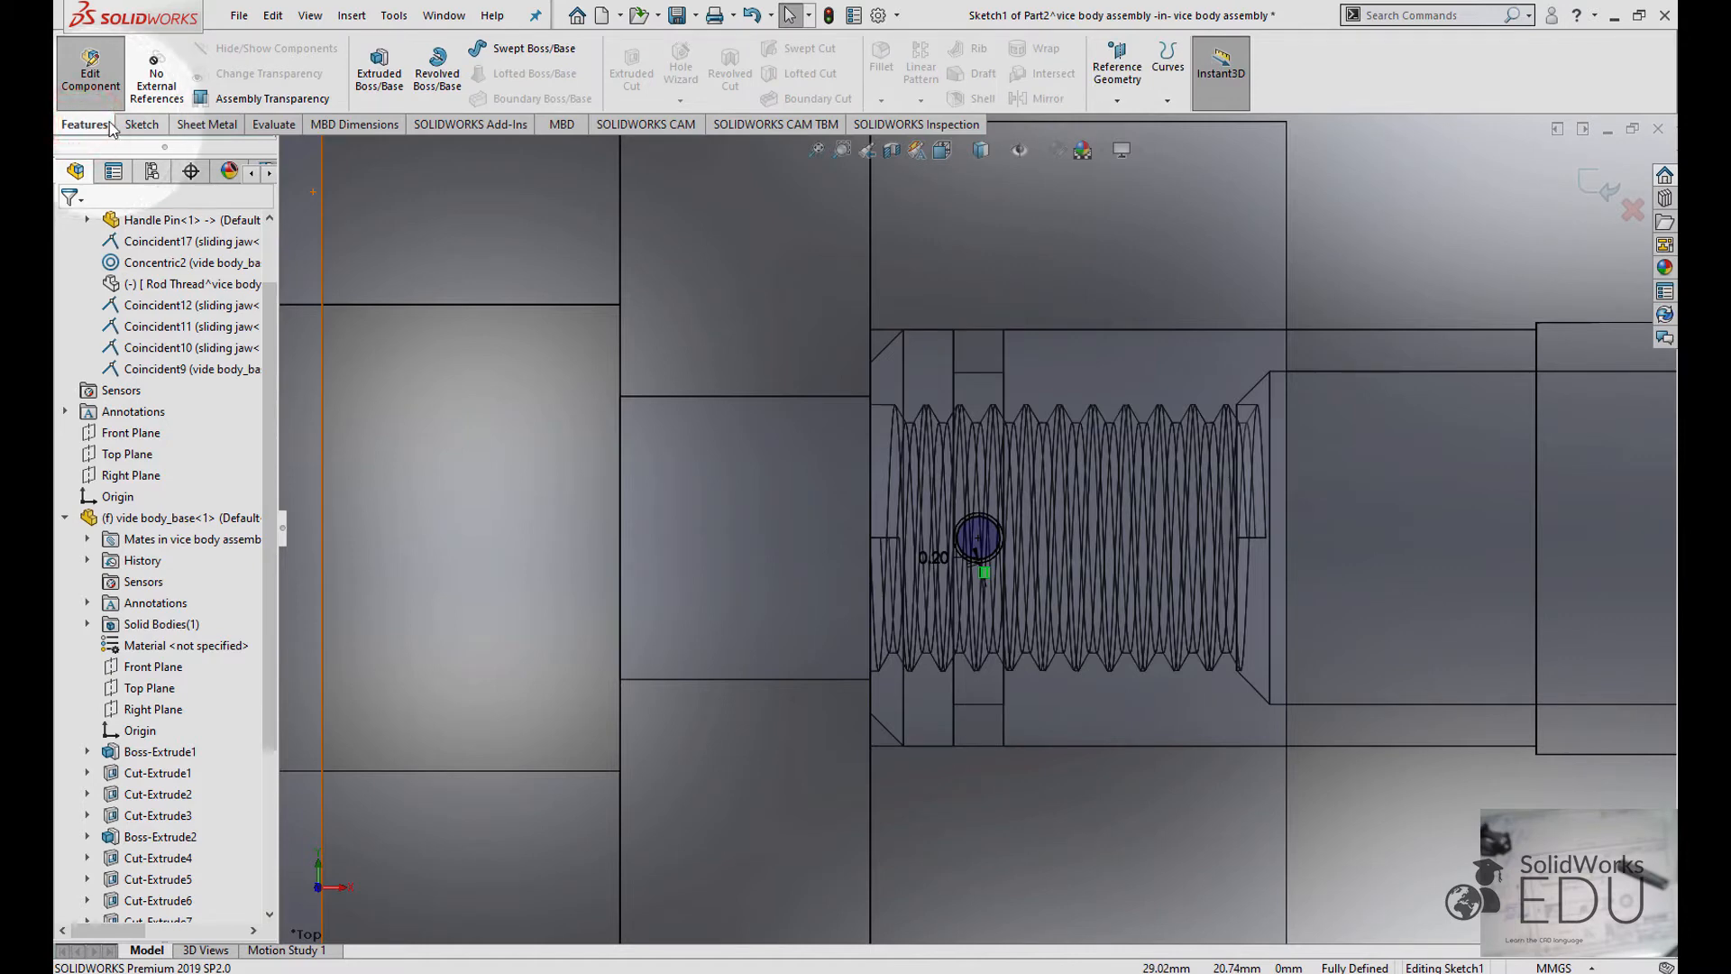
left_click(390, 81)
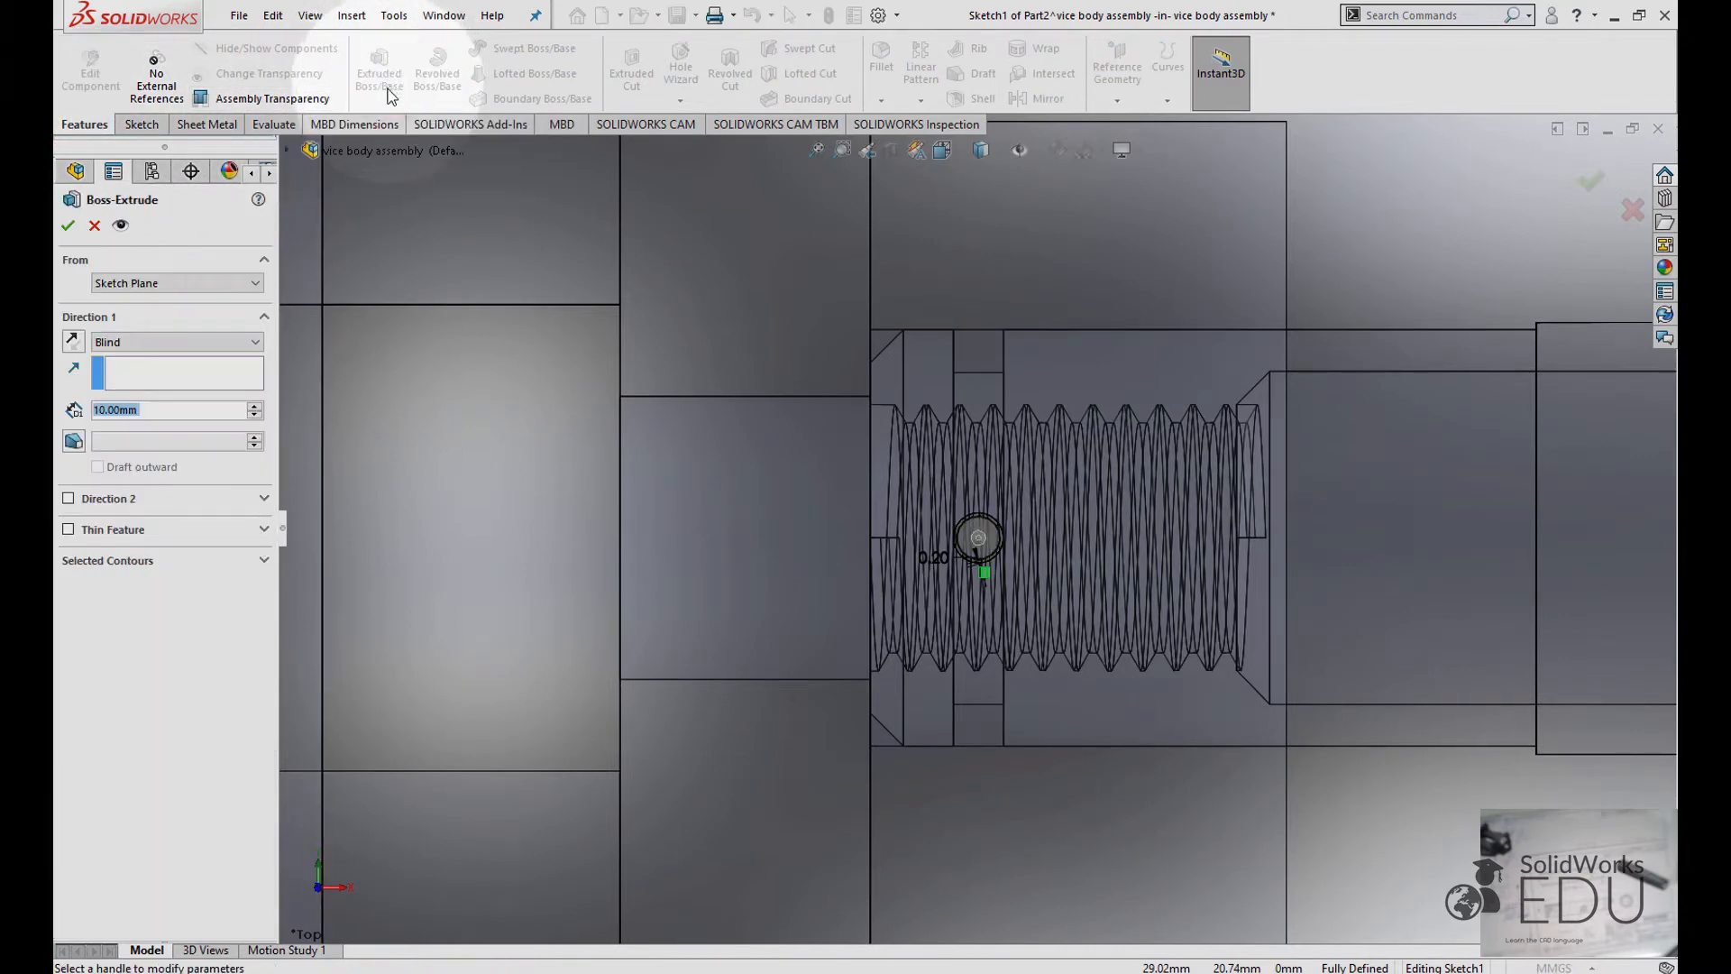
left_click(958, 153)
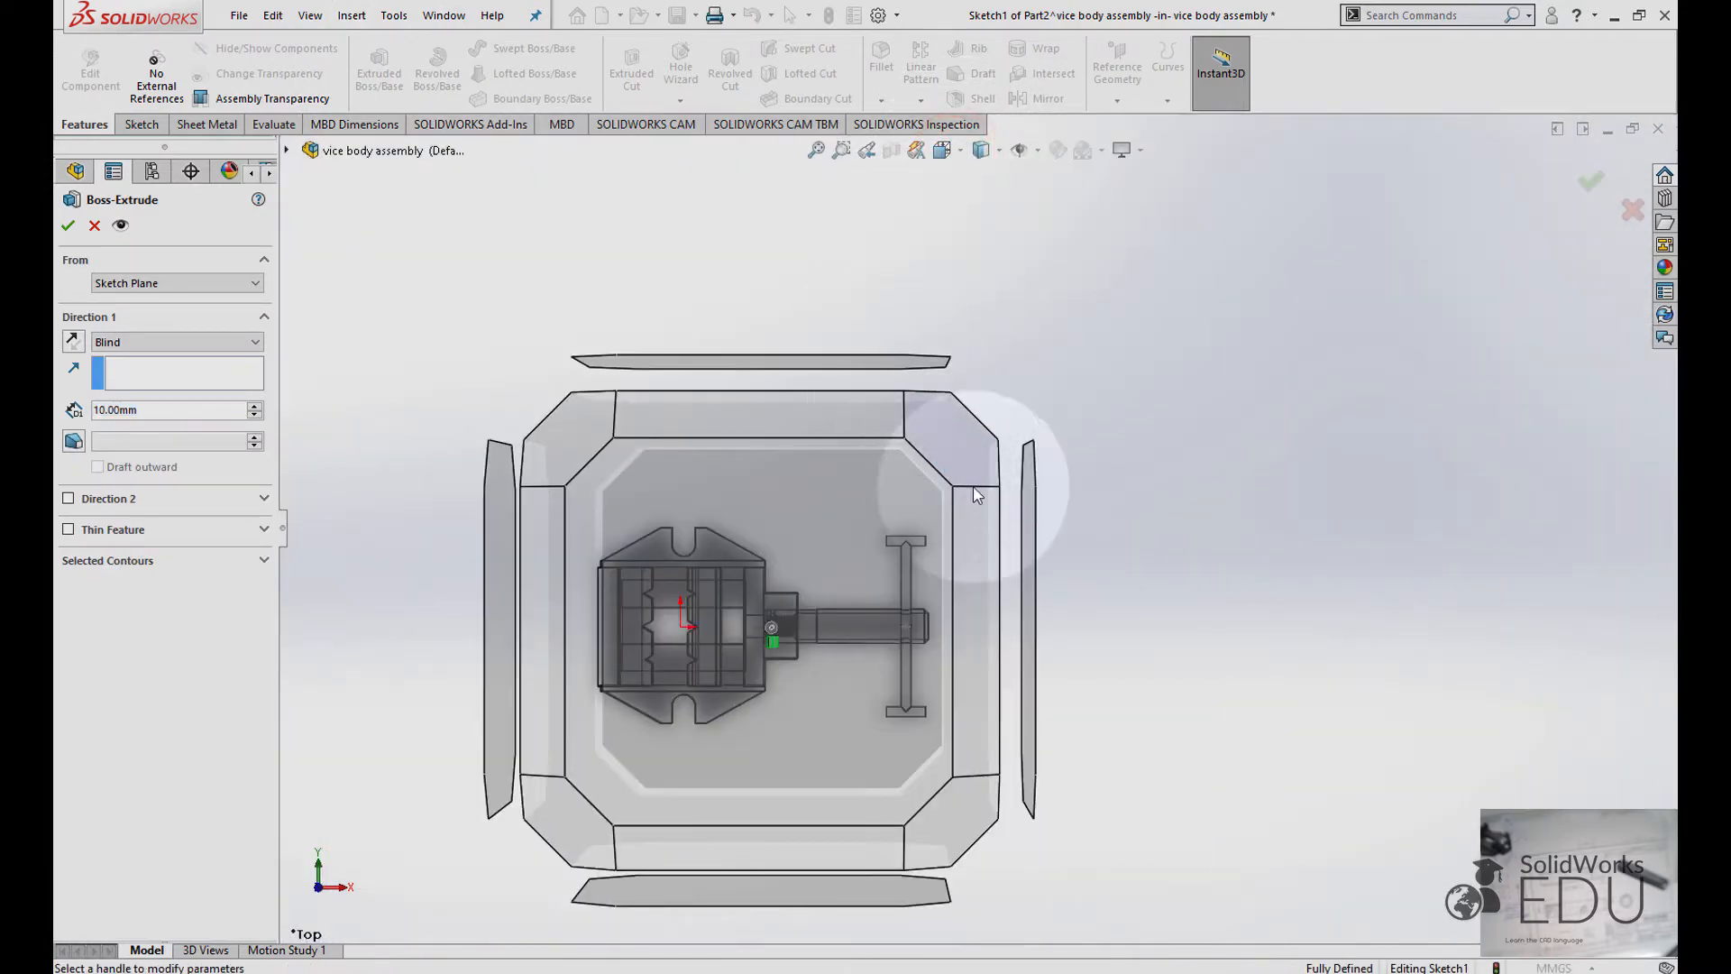
left_click(976, 495)
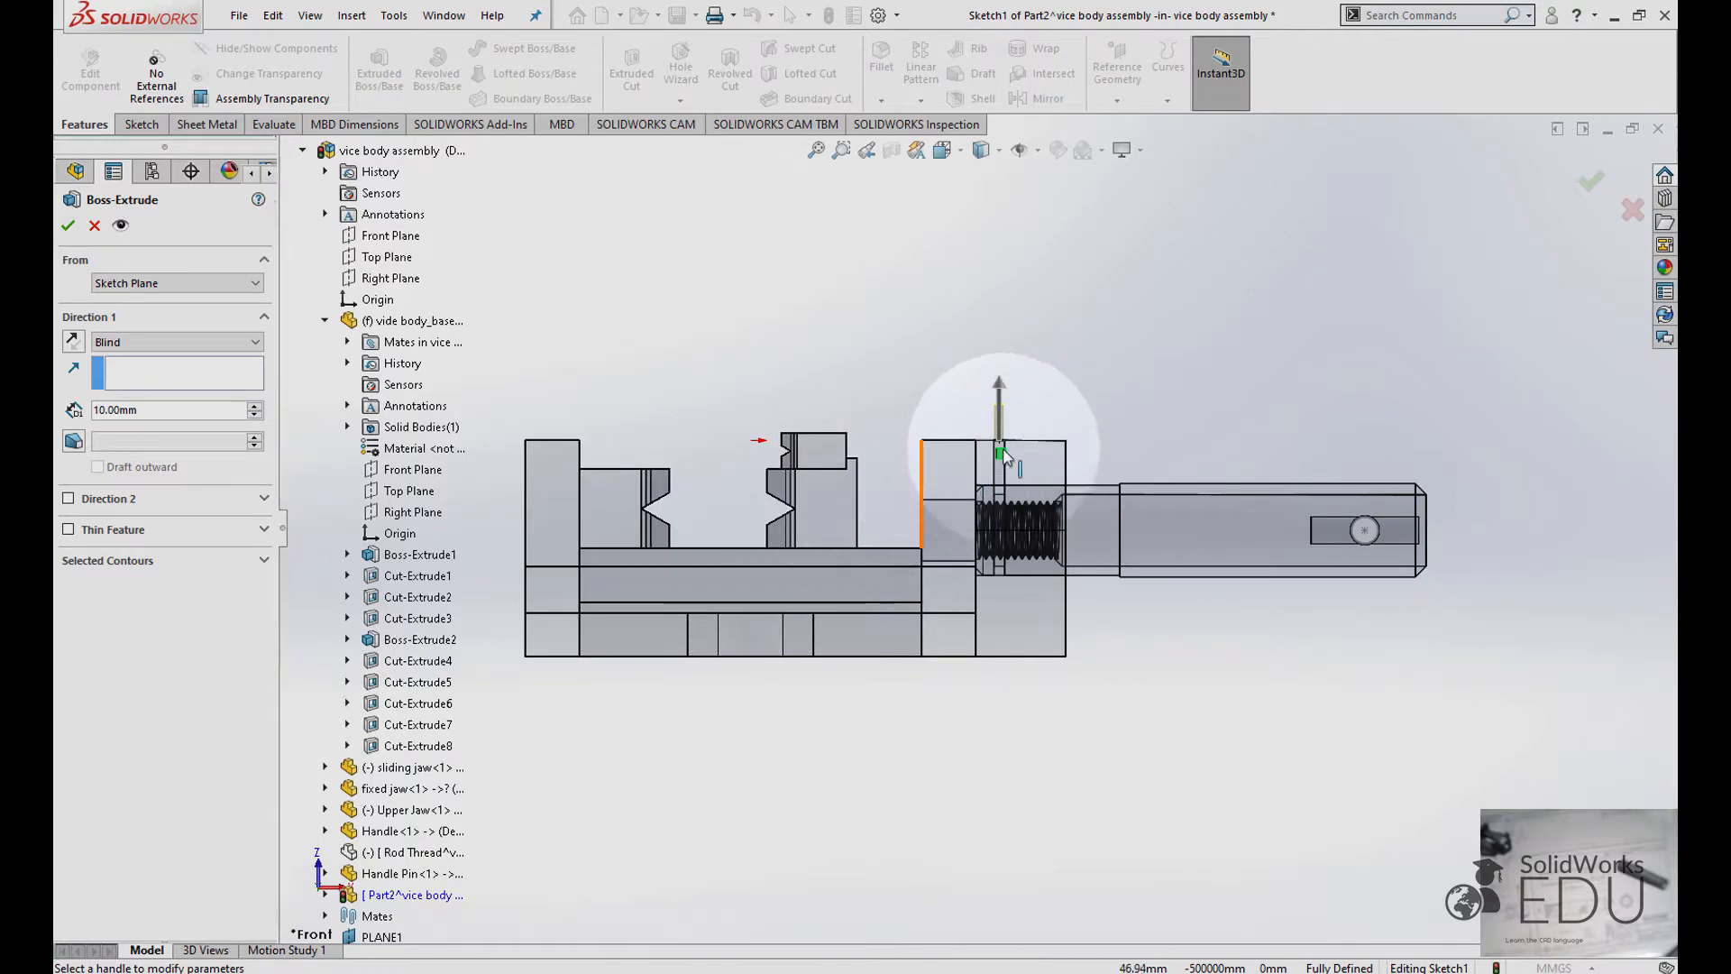
scroll(981, 503, "down", 4)
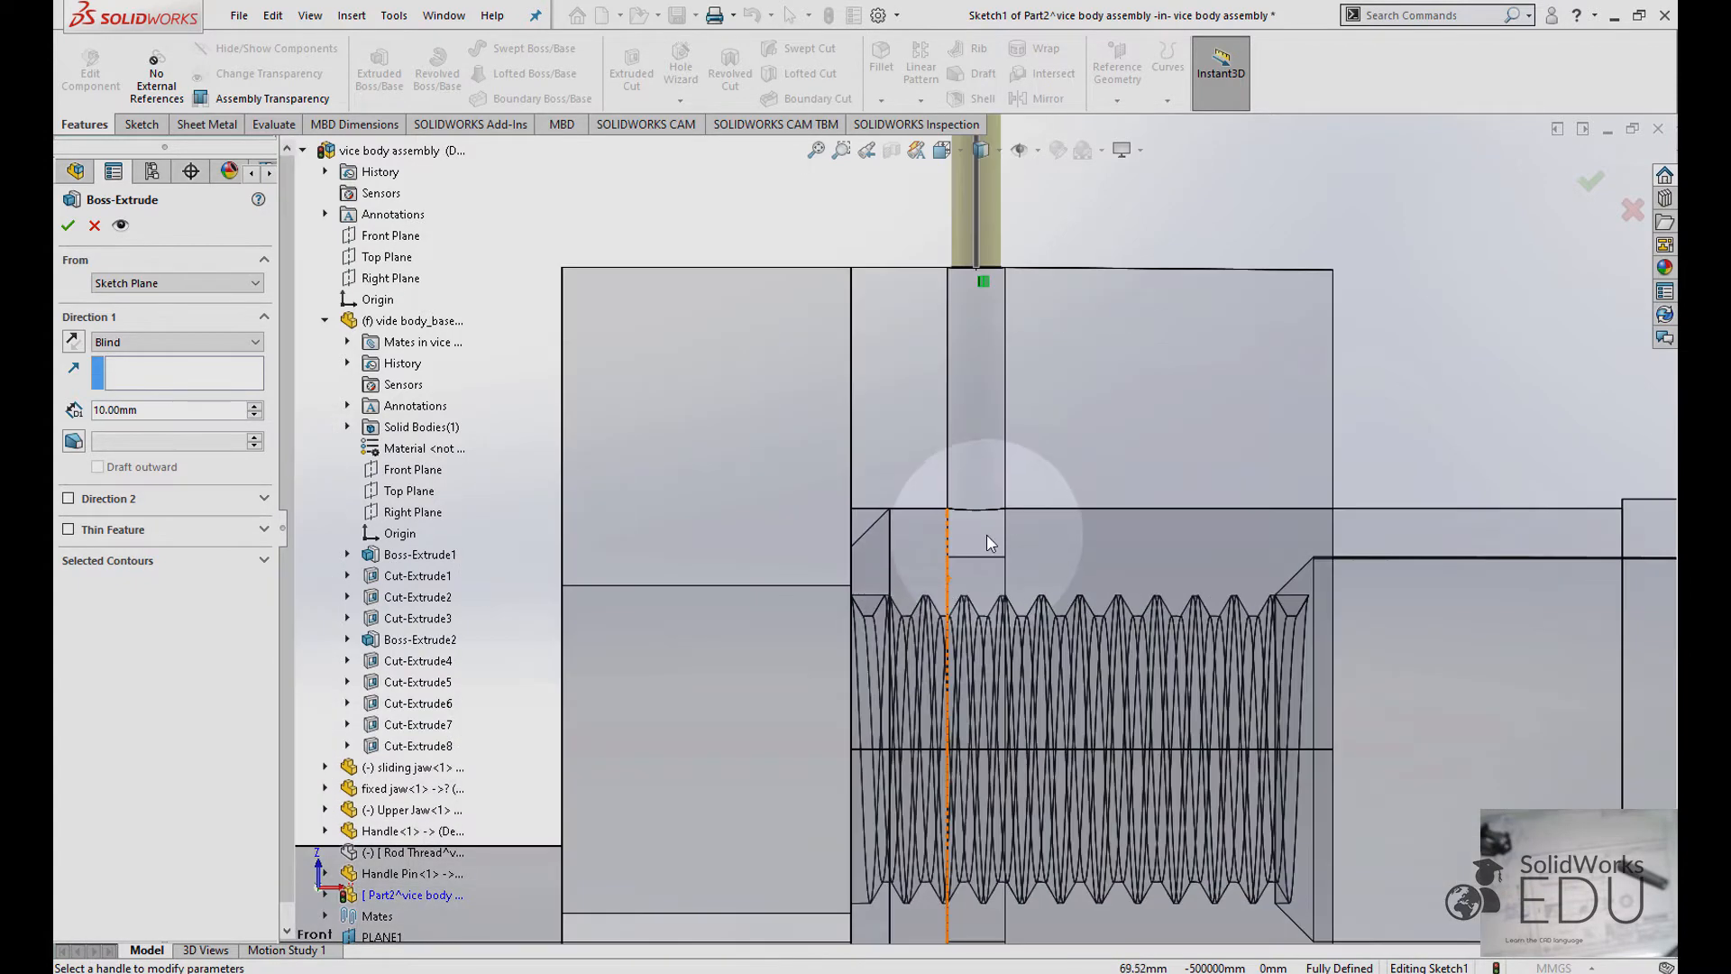
scroll(989, 541, "down", 2)
scroll(1010, 324, "up", 3)
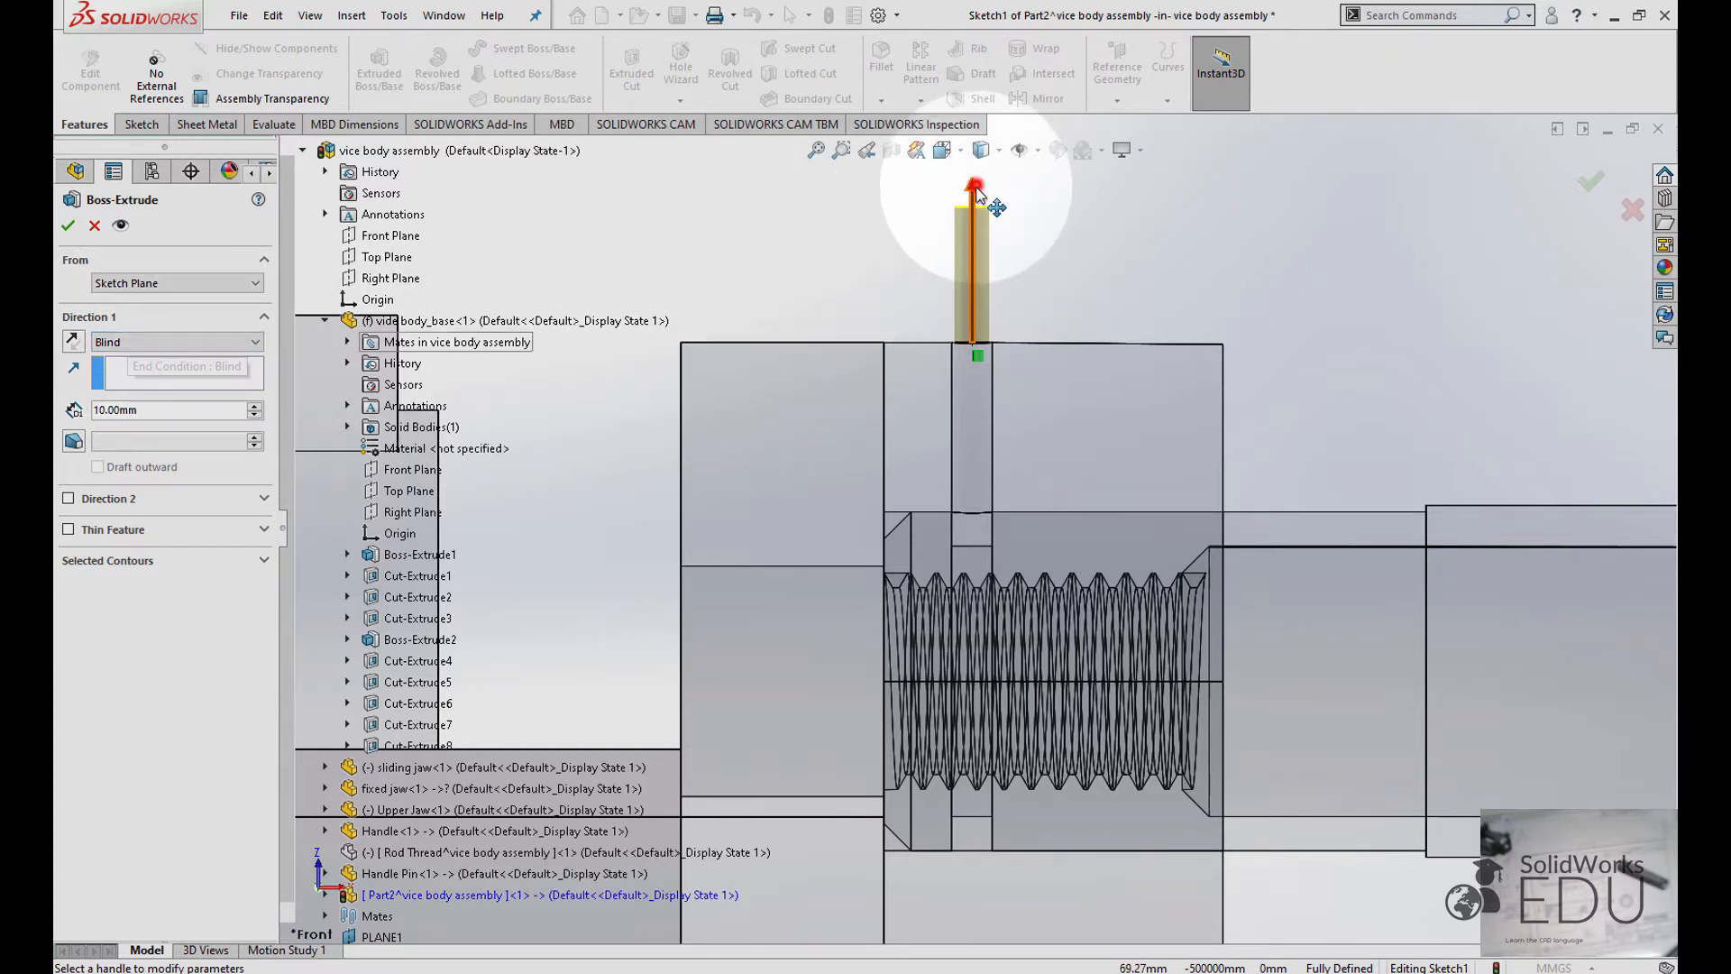
left_click(973, 191)
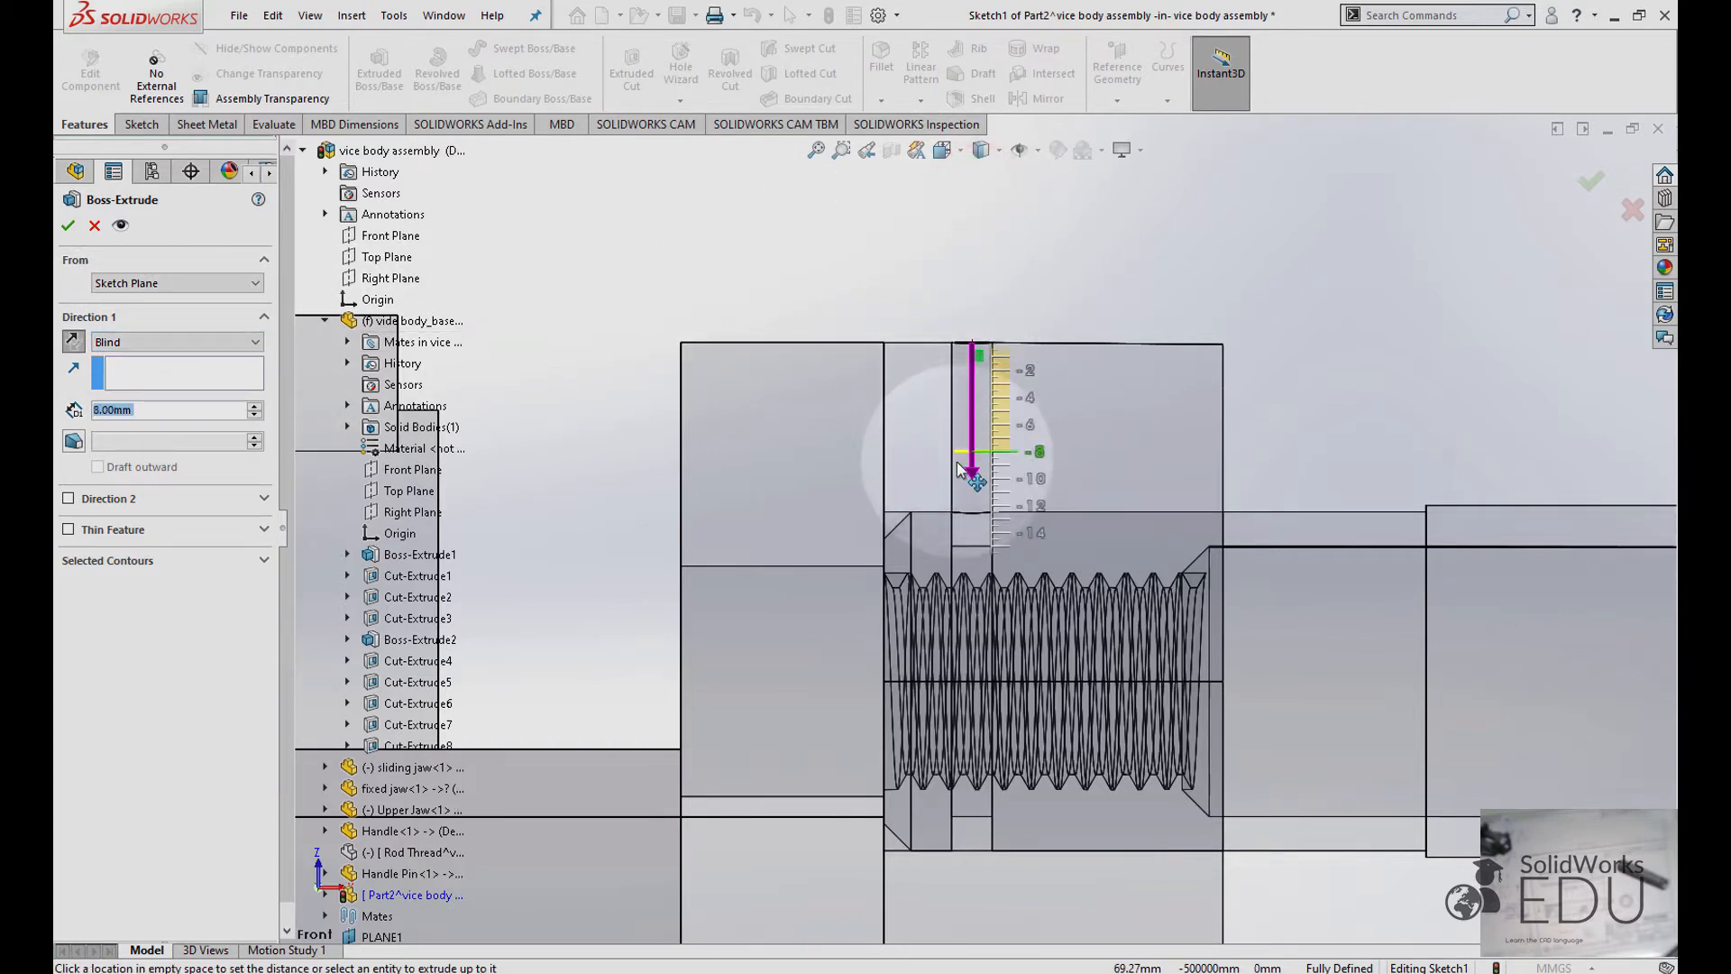
left_click(972, 552)
scroll(979, 545, "down", 8)
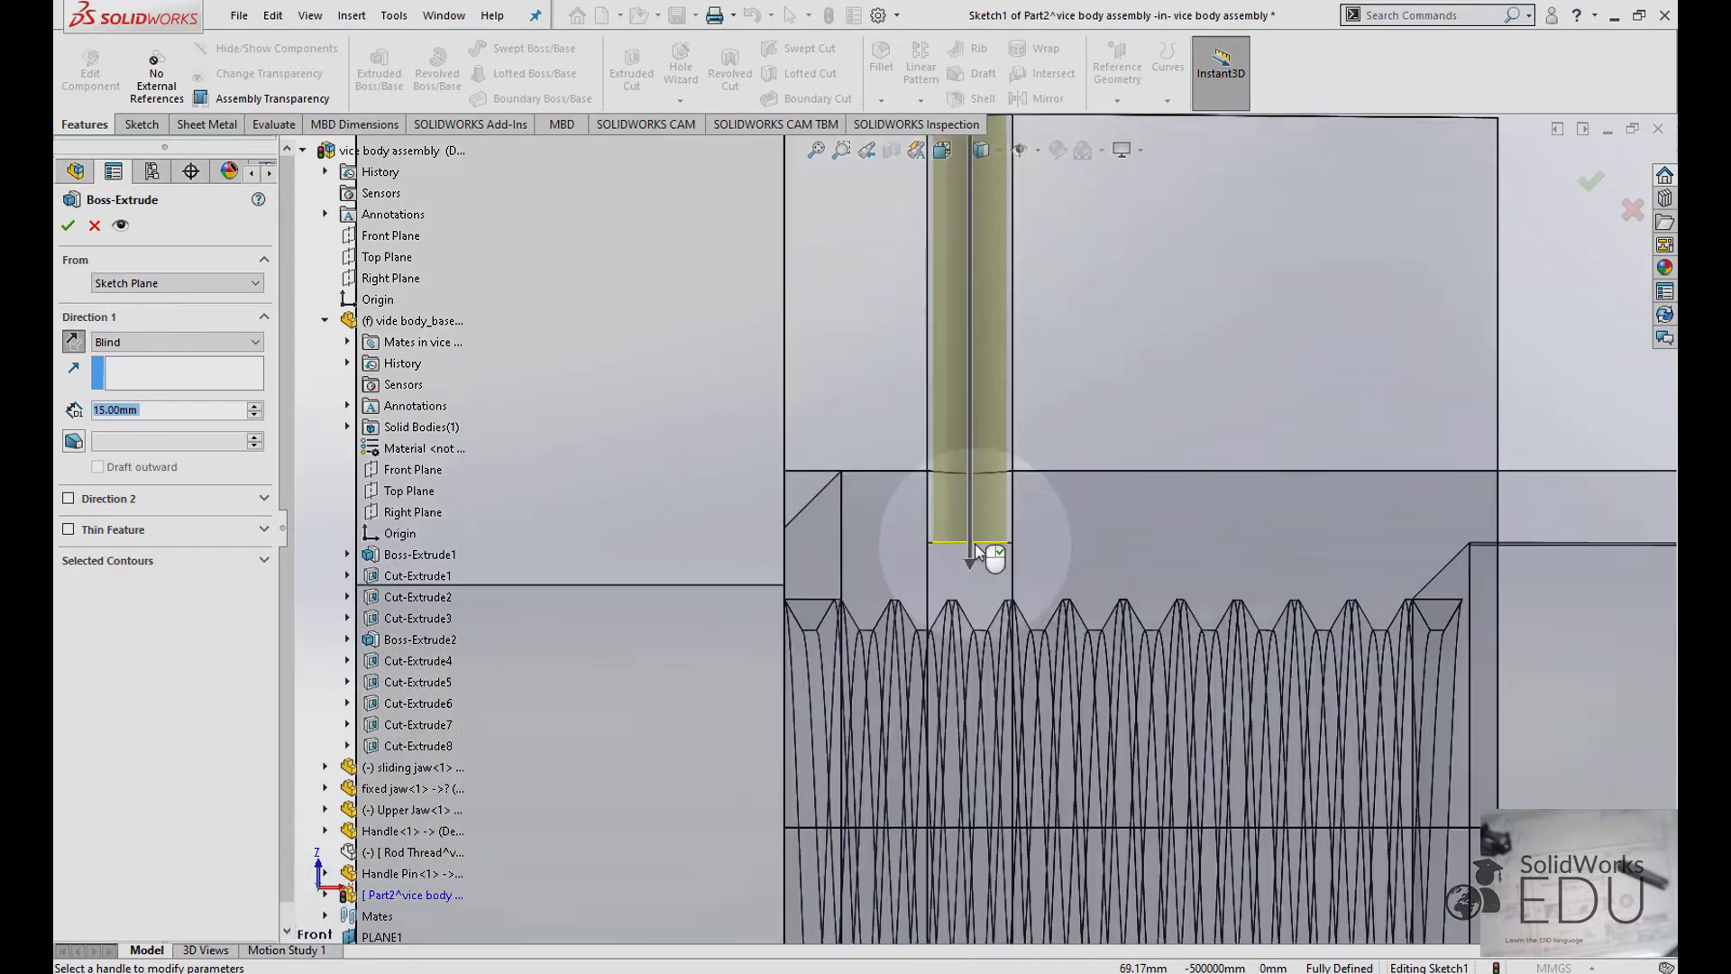
scroll(984, 535, "down", 3)
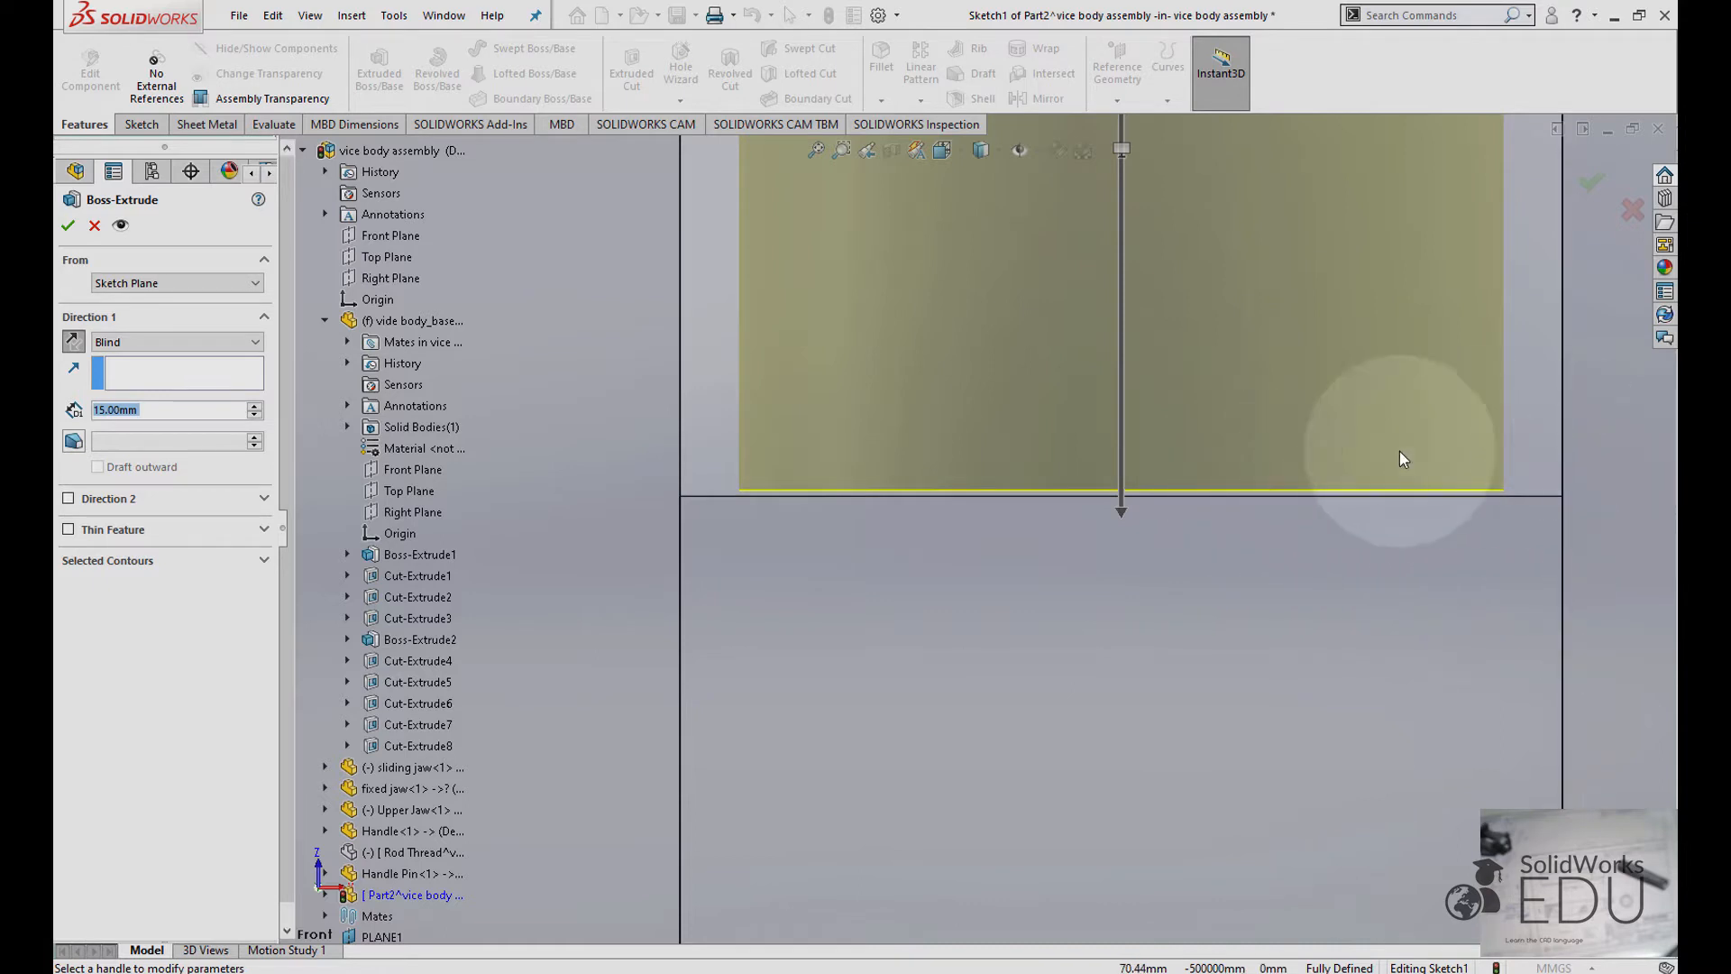
left_click(177, 407)
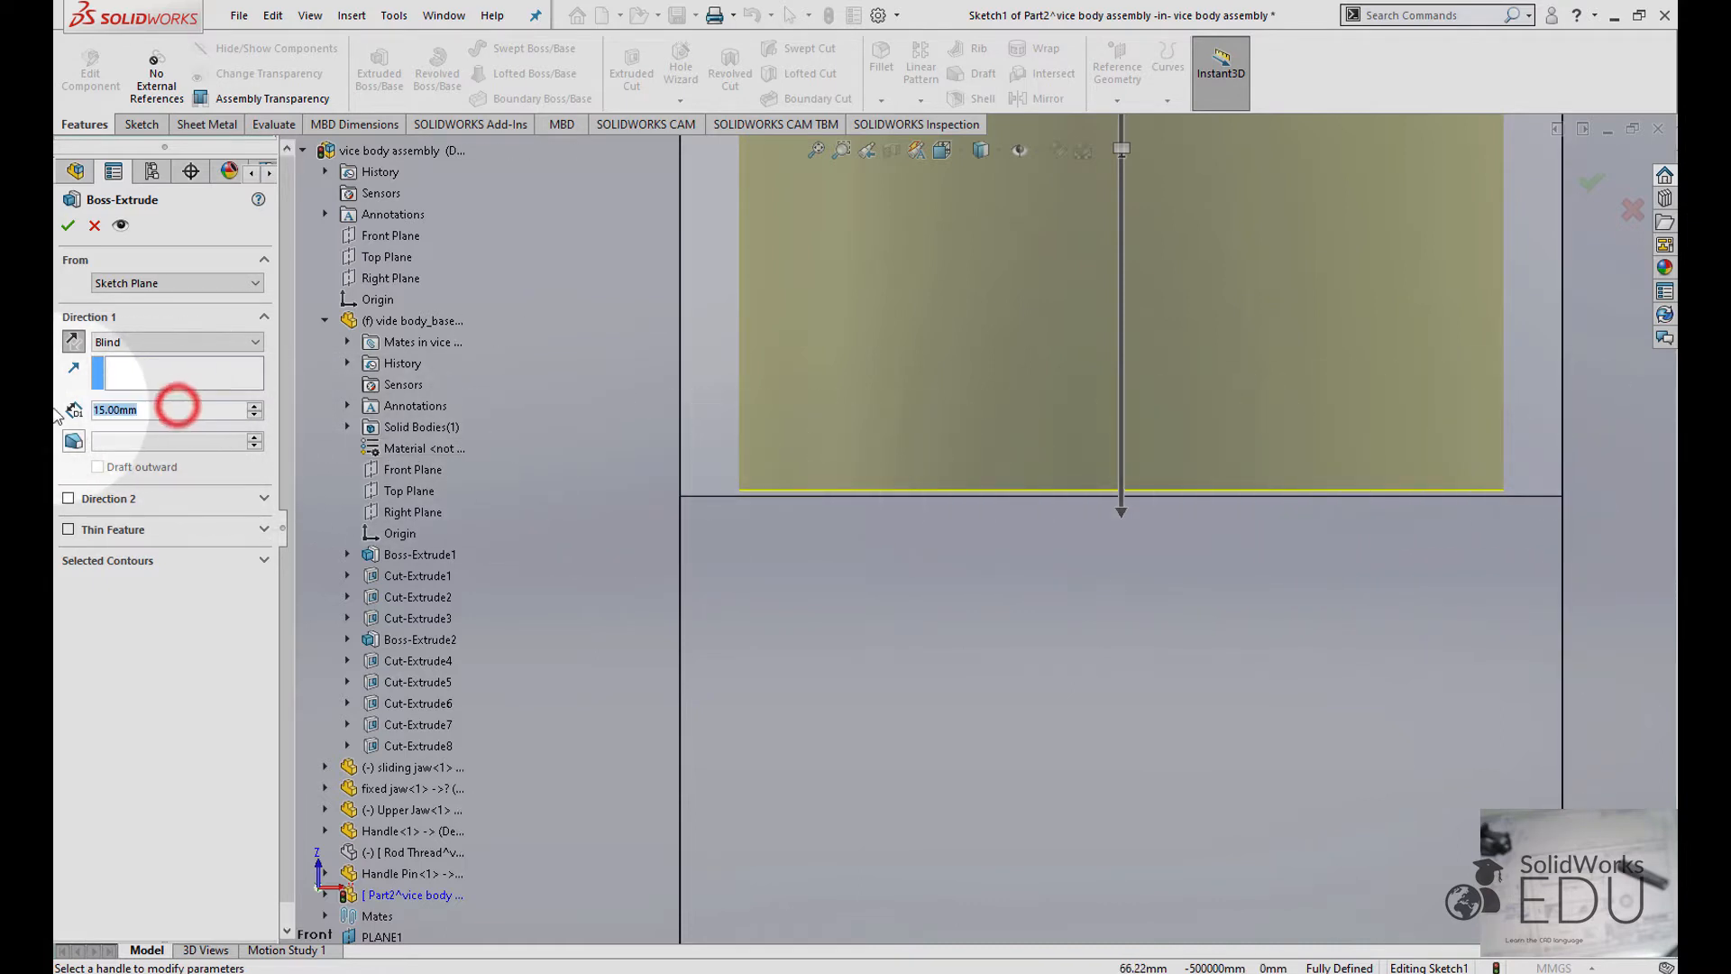
type("15")
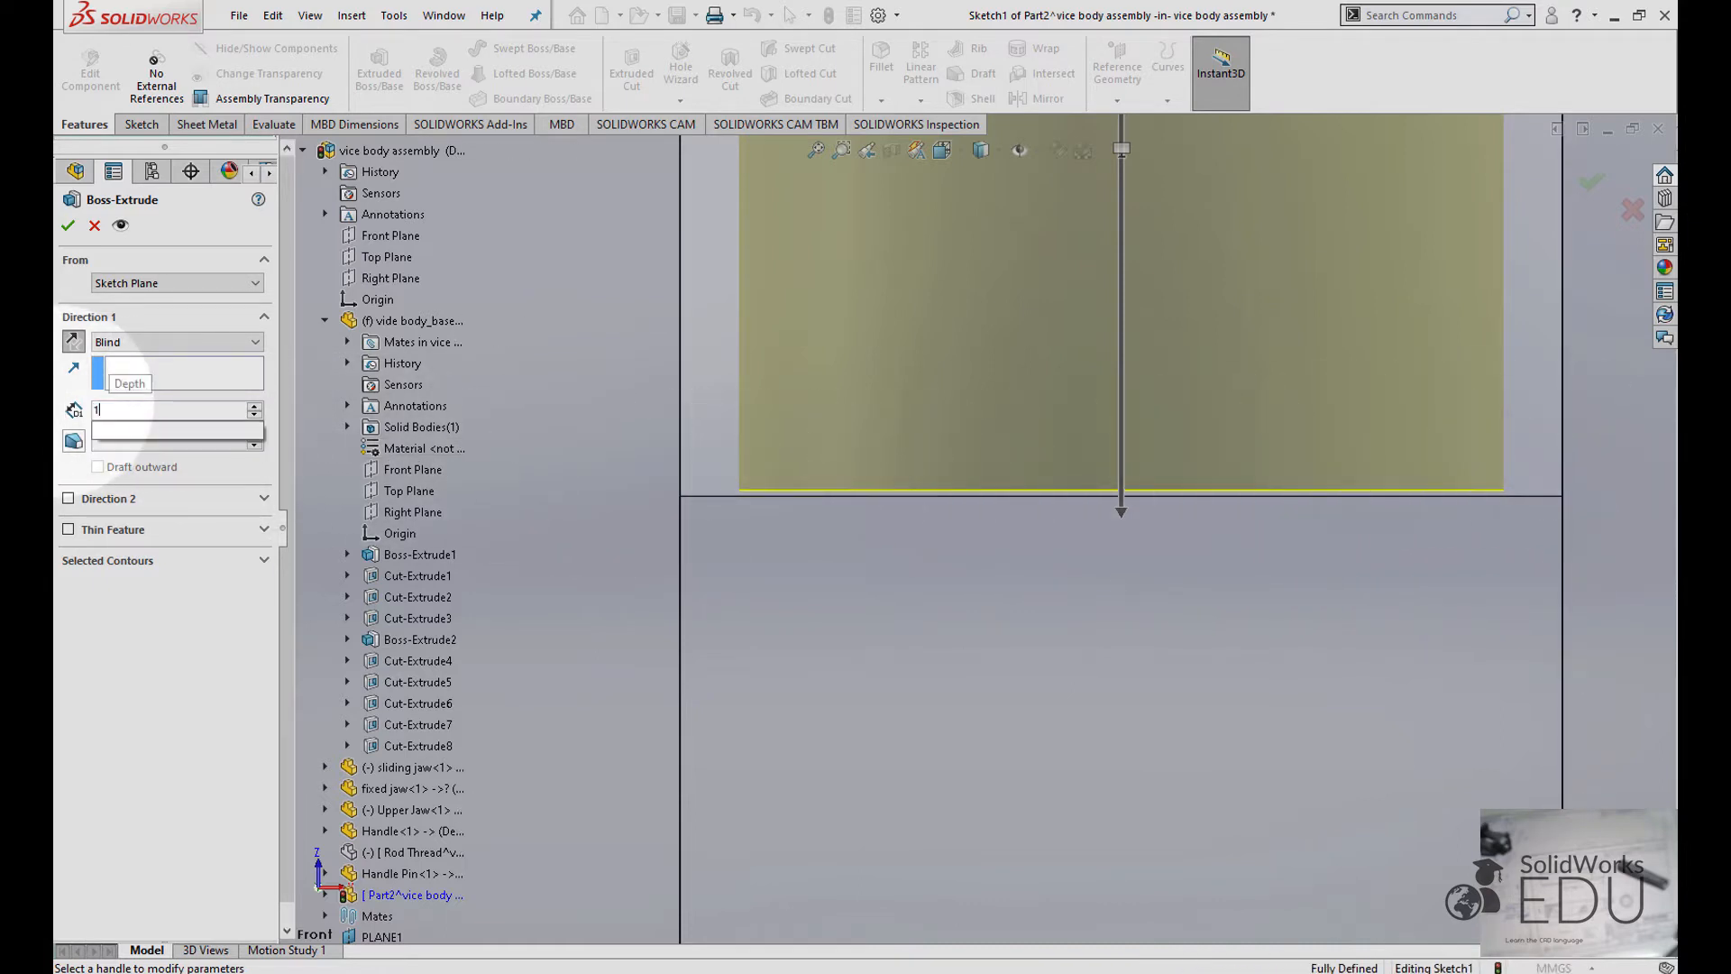
left_click(69, 226)
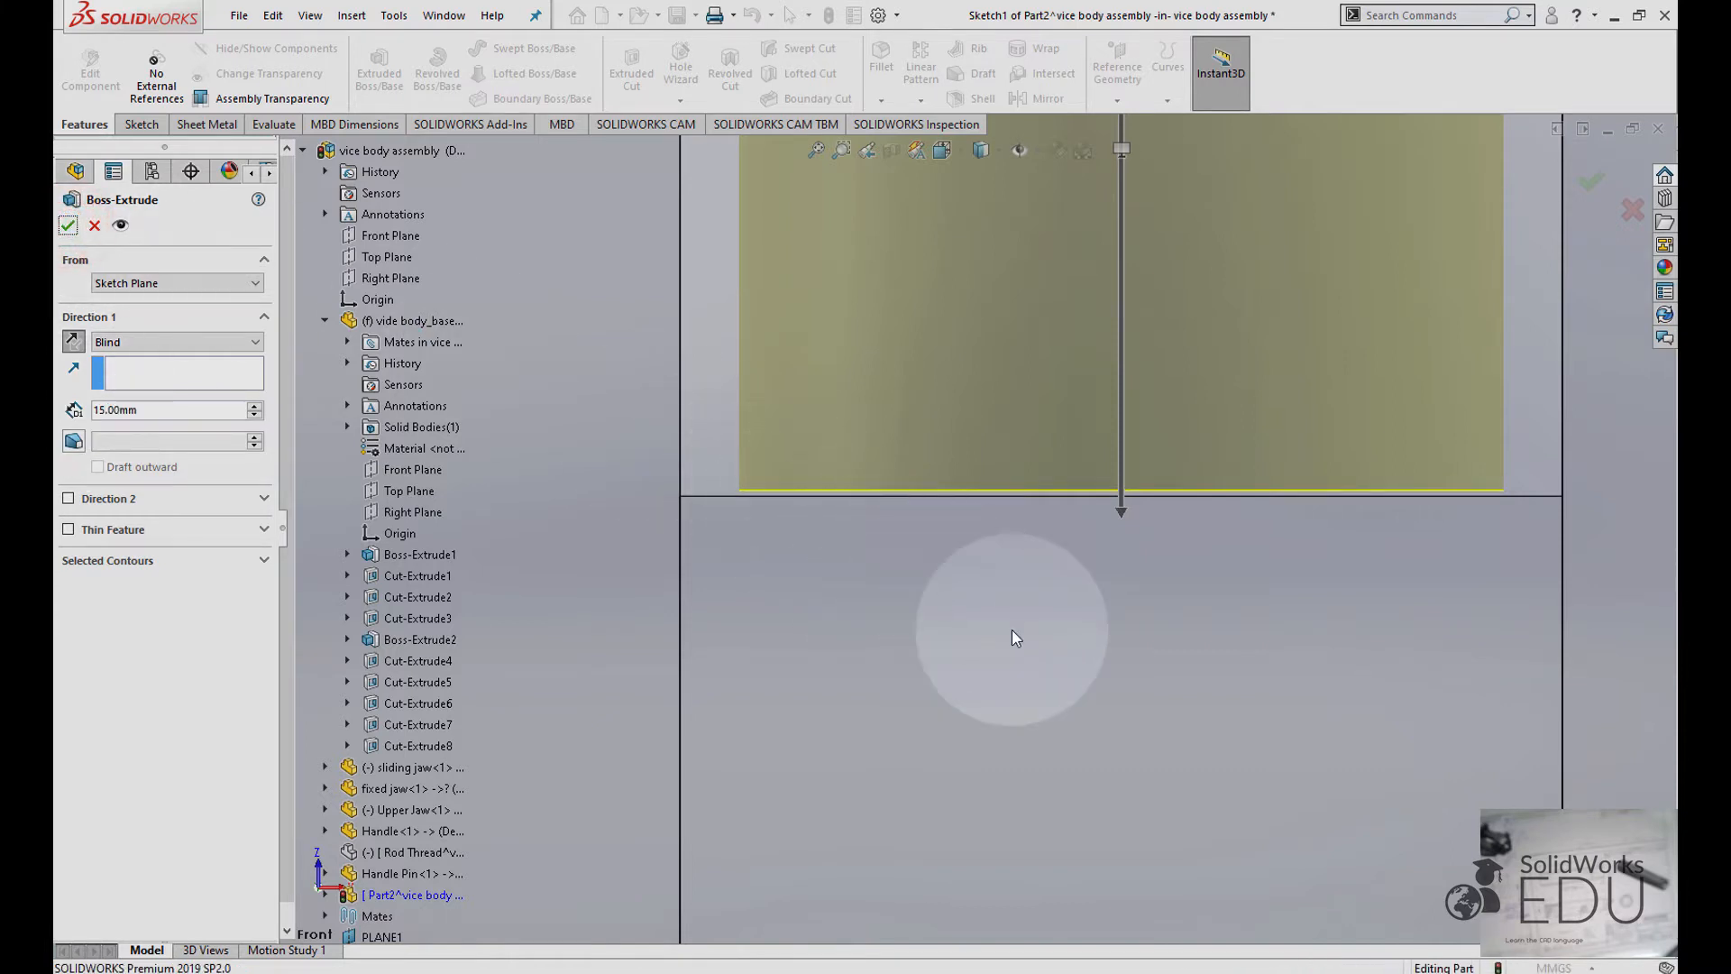
- Open a sketch on the new pin's top face and convert that face's circular edge into sketch geometry
scroll(1011, 629, "up", 6)
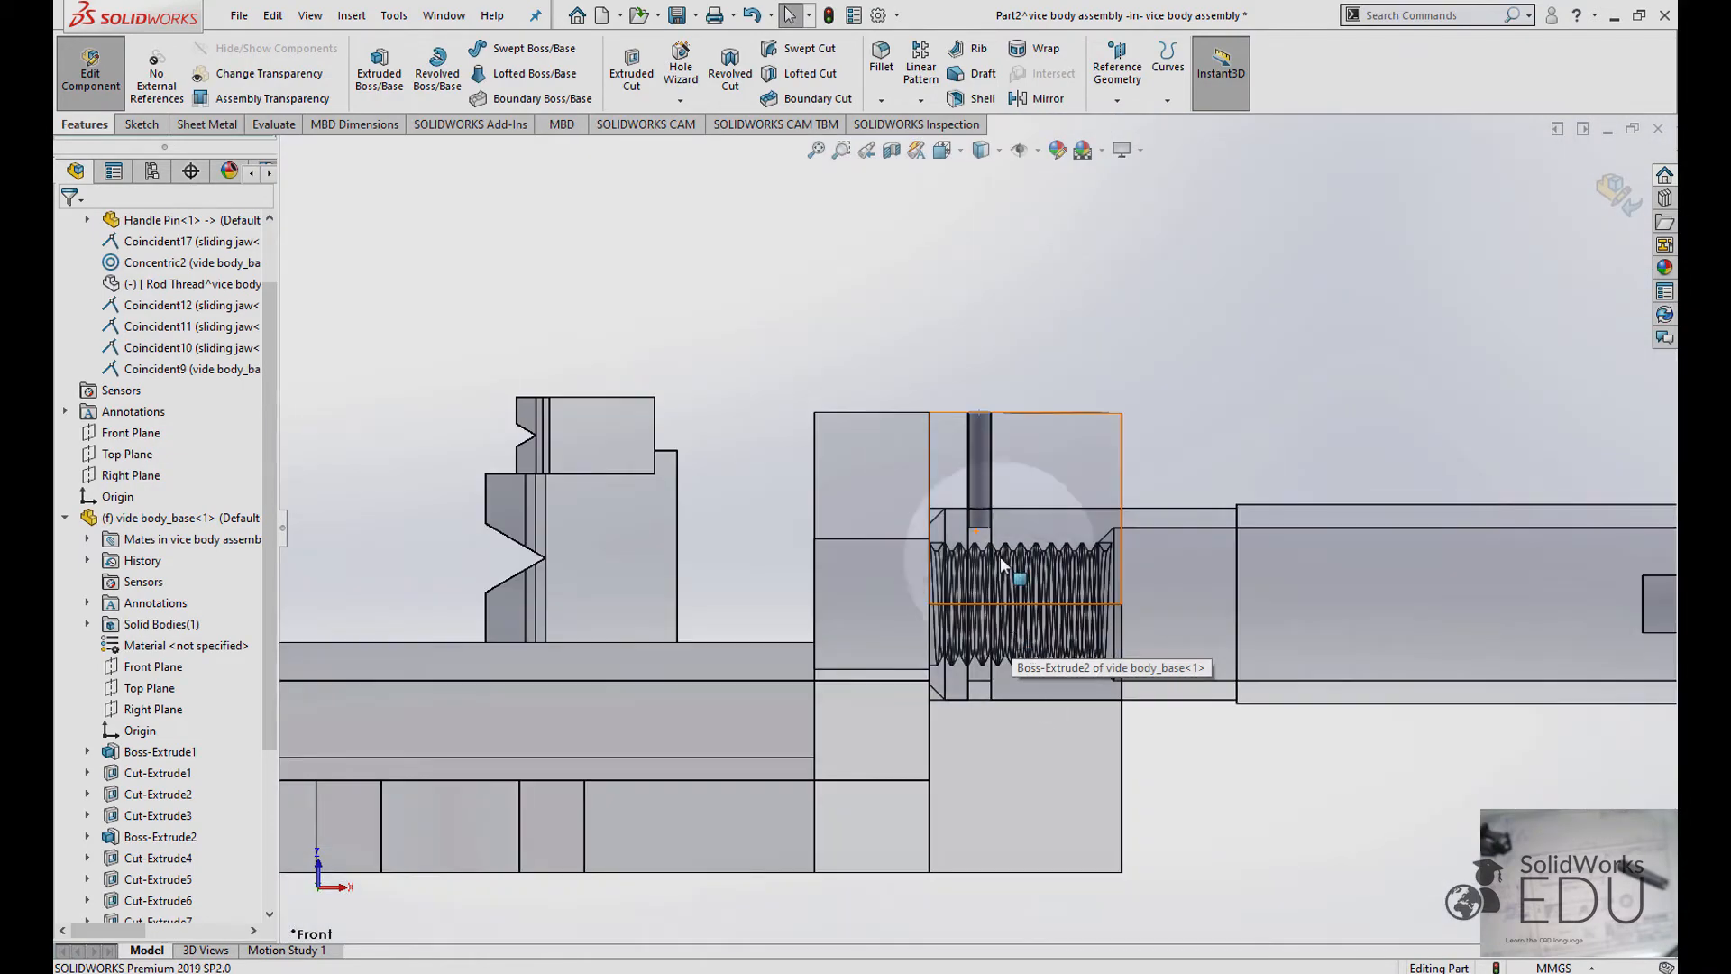
middle_click_drag(962, 426, 979, 503)
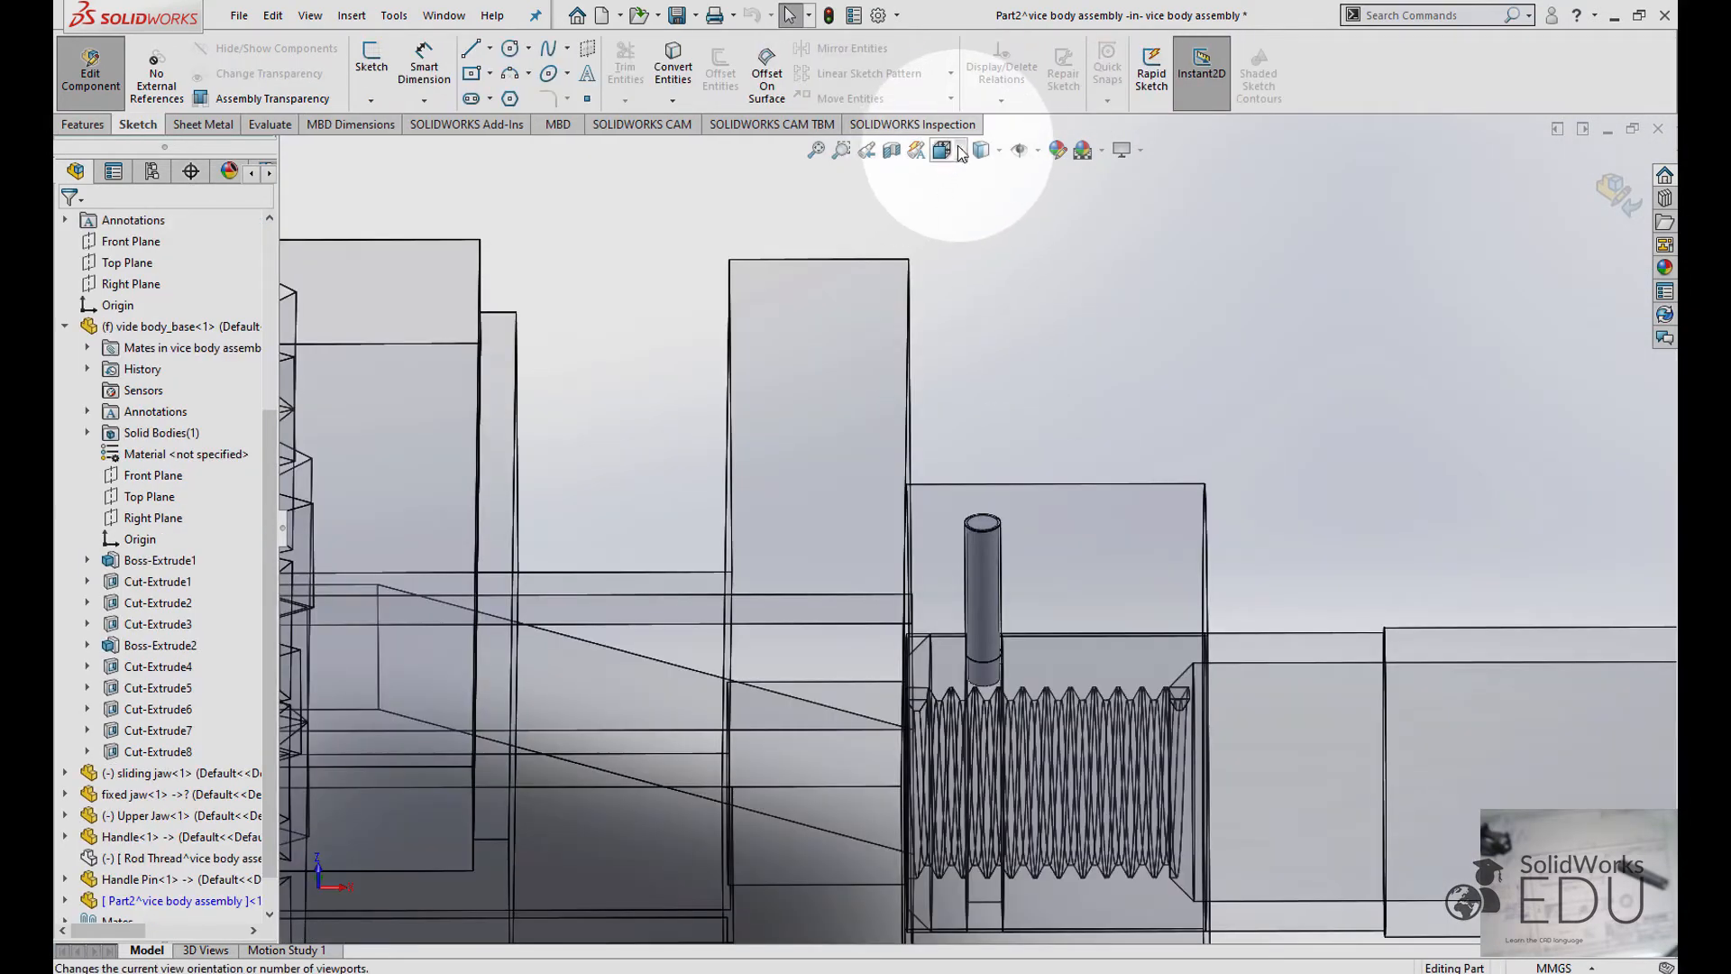
left_click(942, 150)
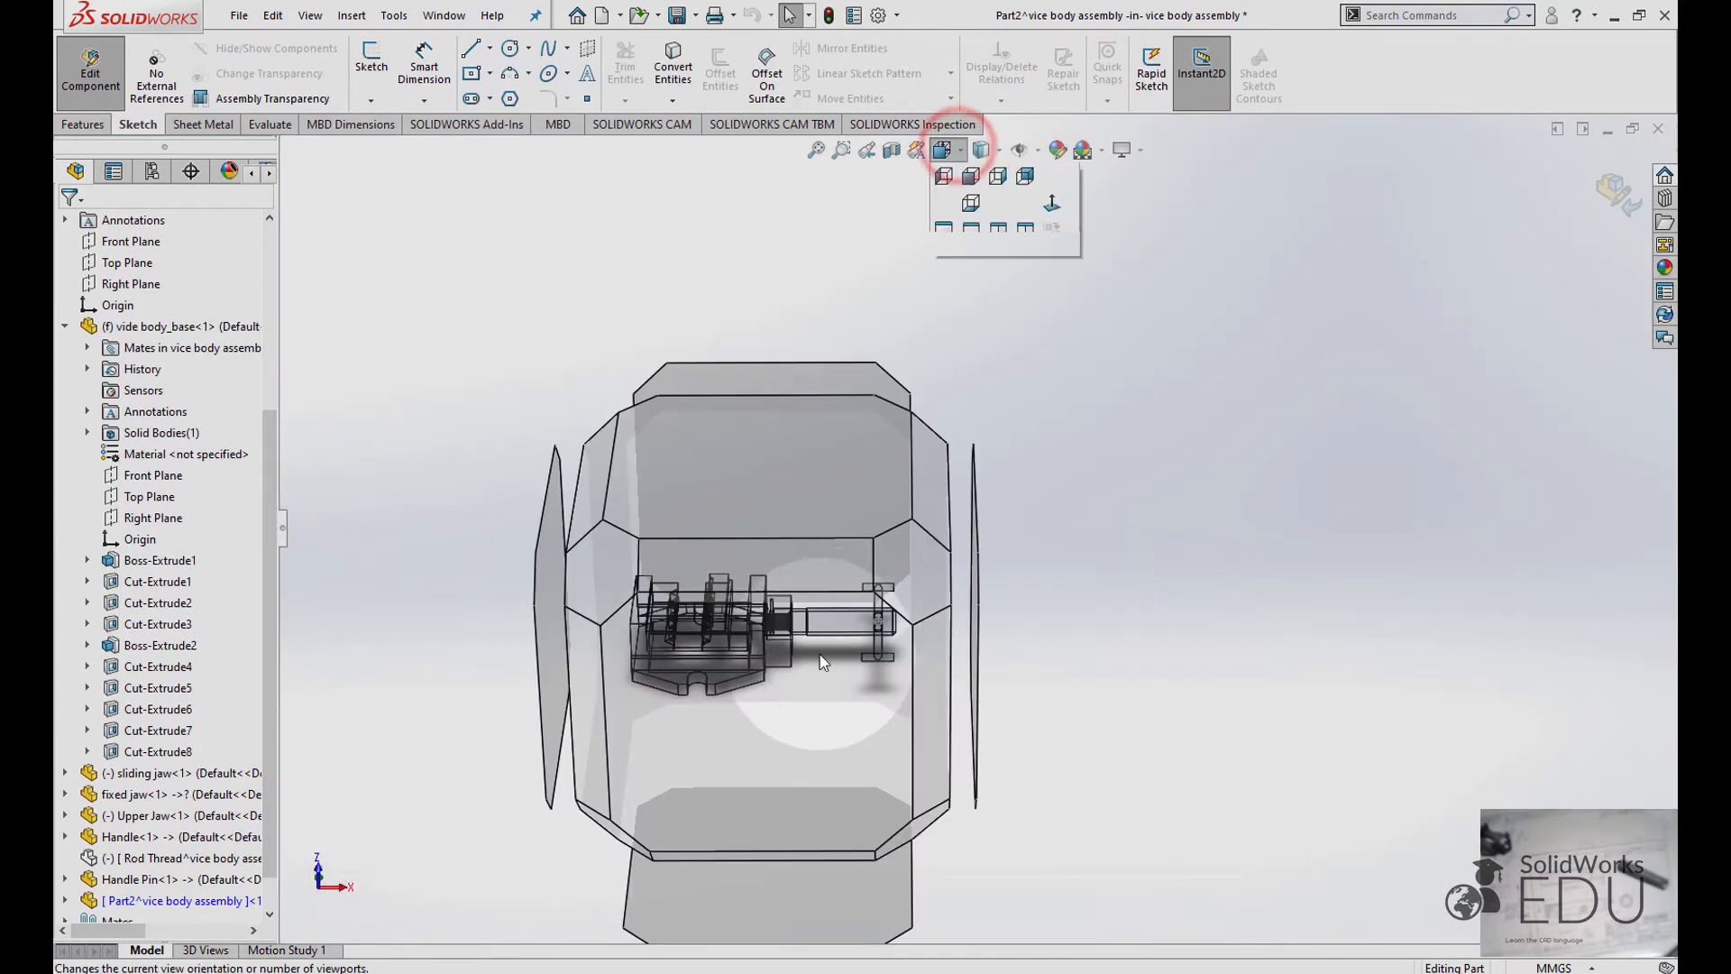
left_click(776, 572)
left_click(1286, 267)
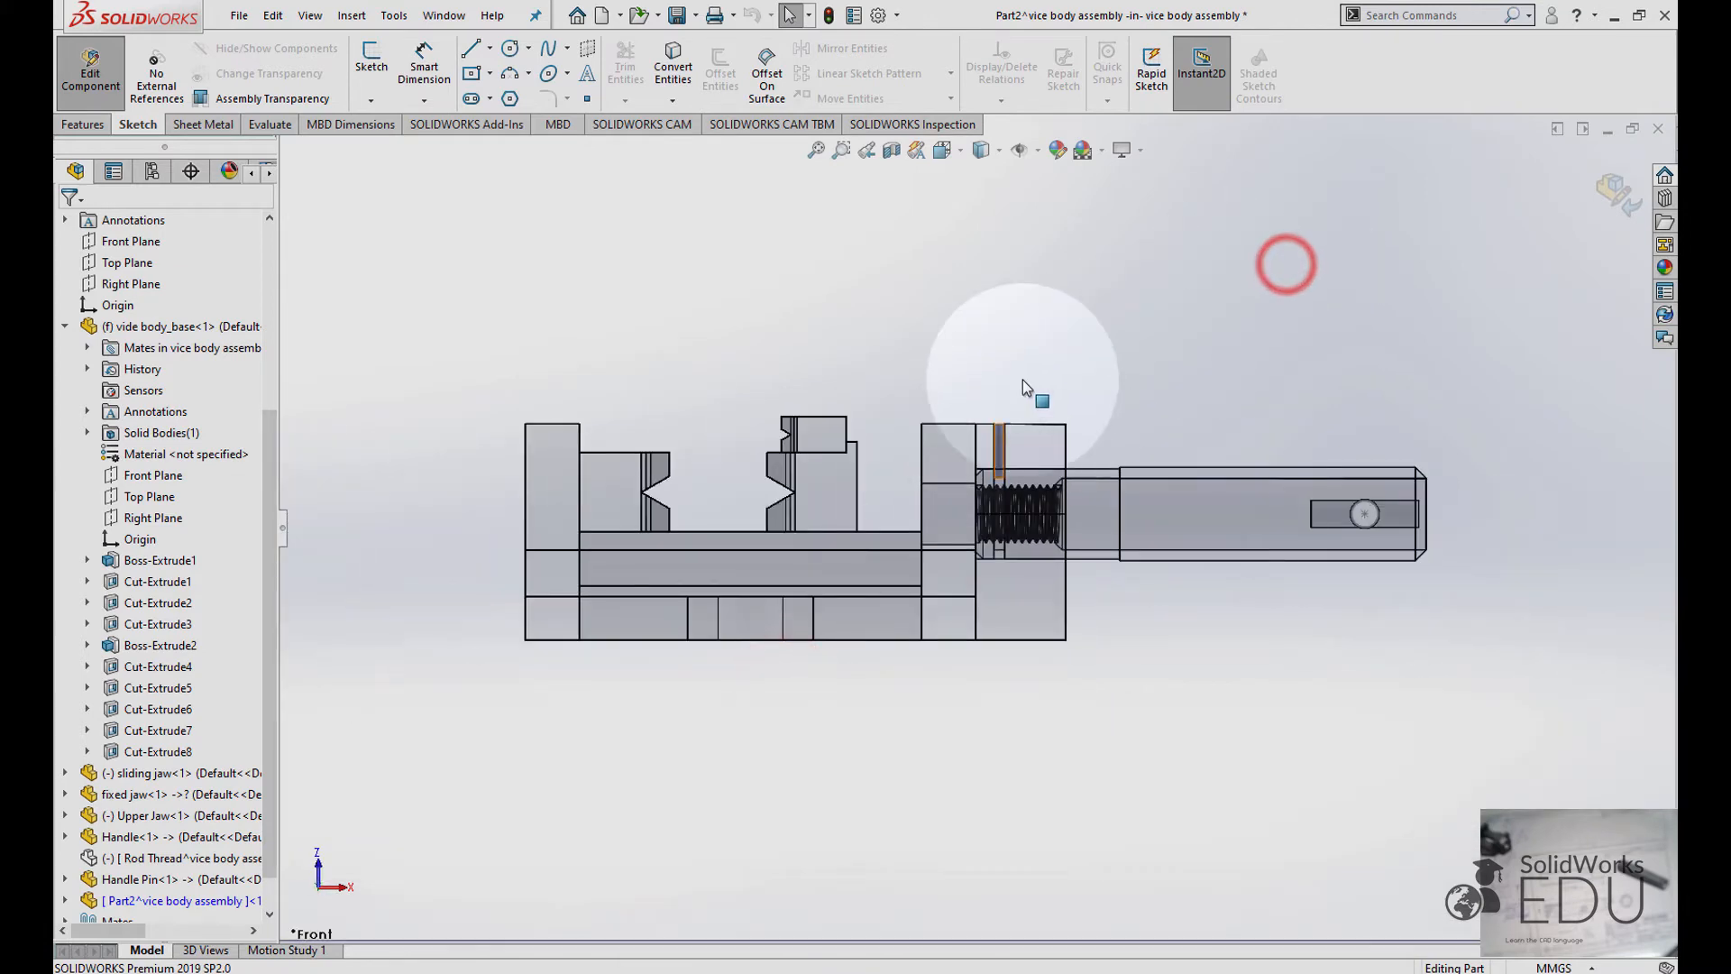
scroll(1022, 380, "down", 2)
scroll(980, 432, "down", 2)
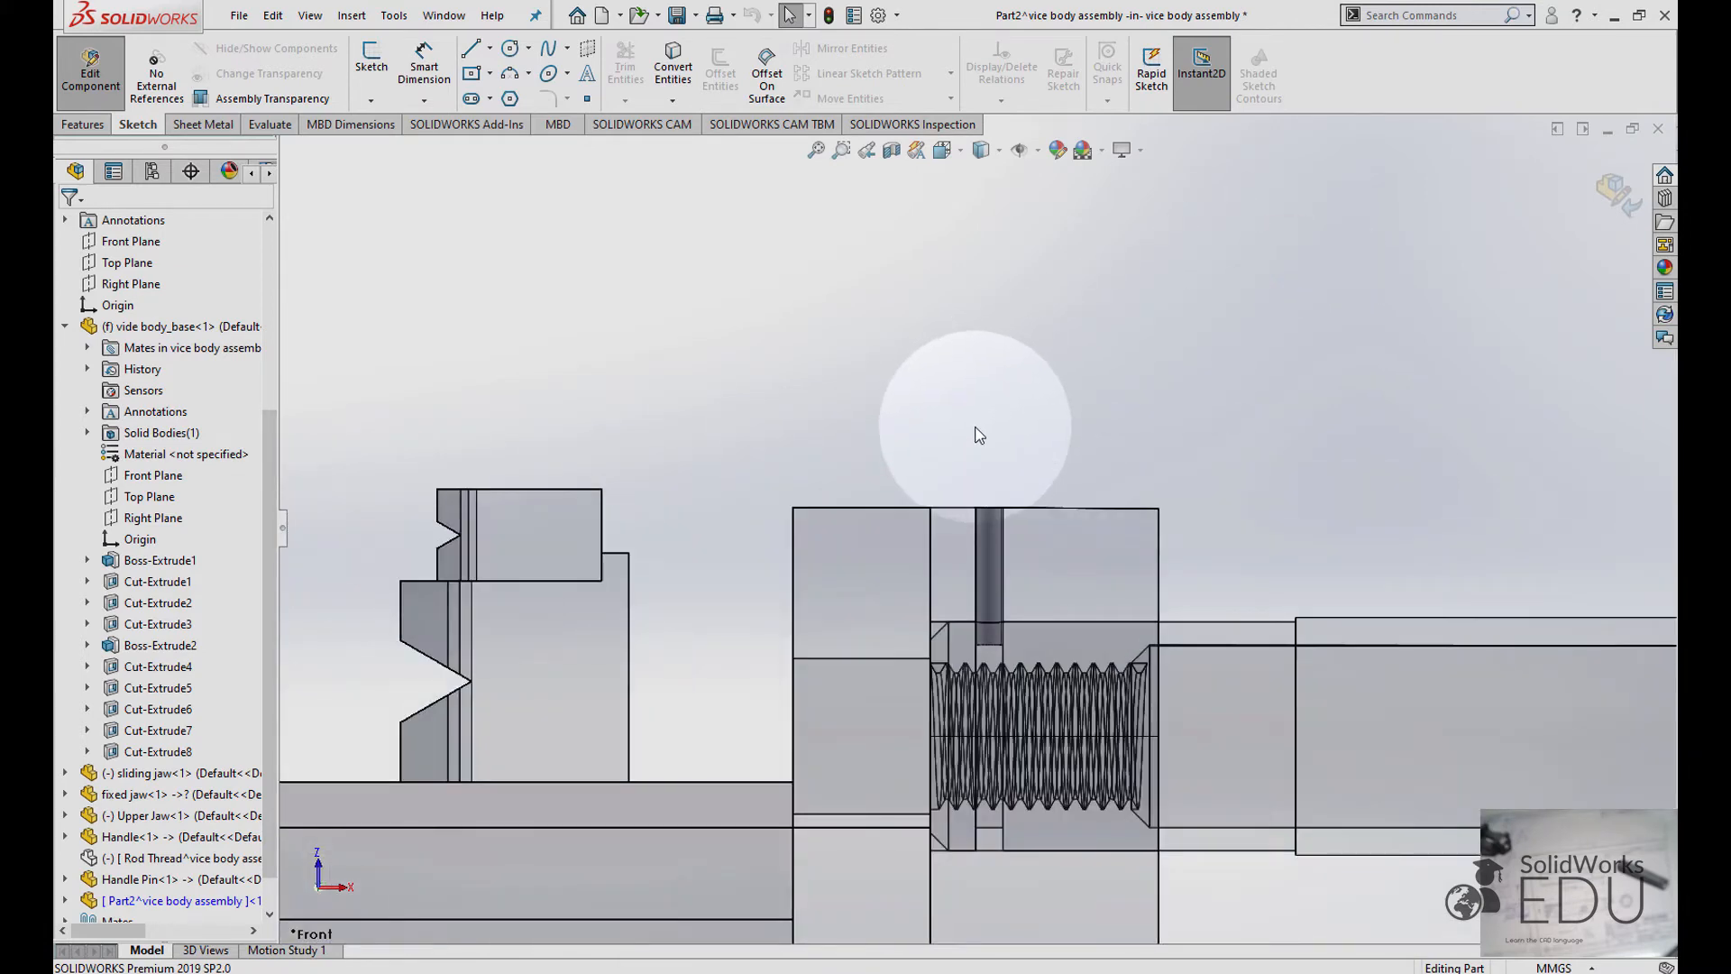
middle_click_drag(980, 434, 1012, 484)
scroll(982, 536, "down", 4)
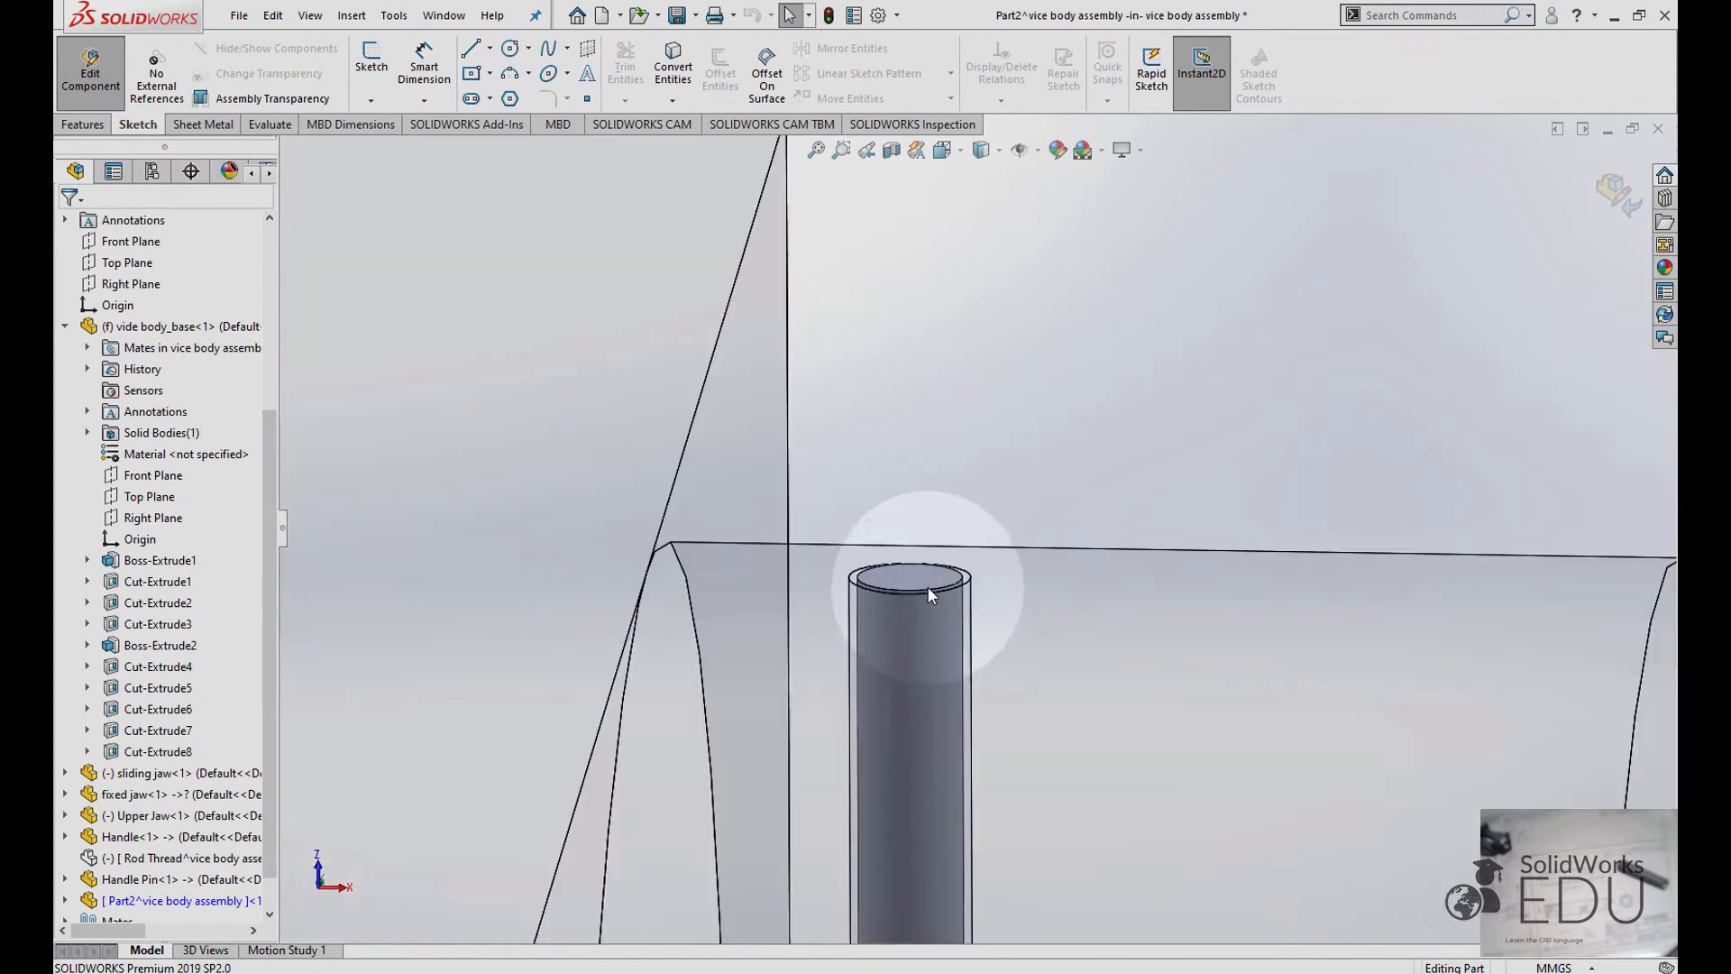
left_click(931, 583)
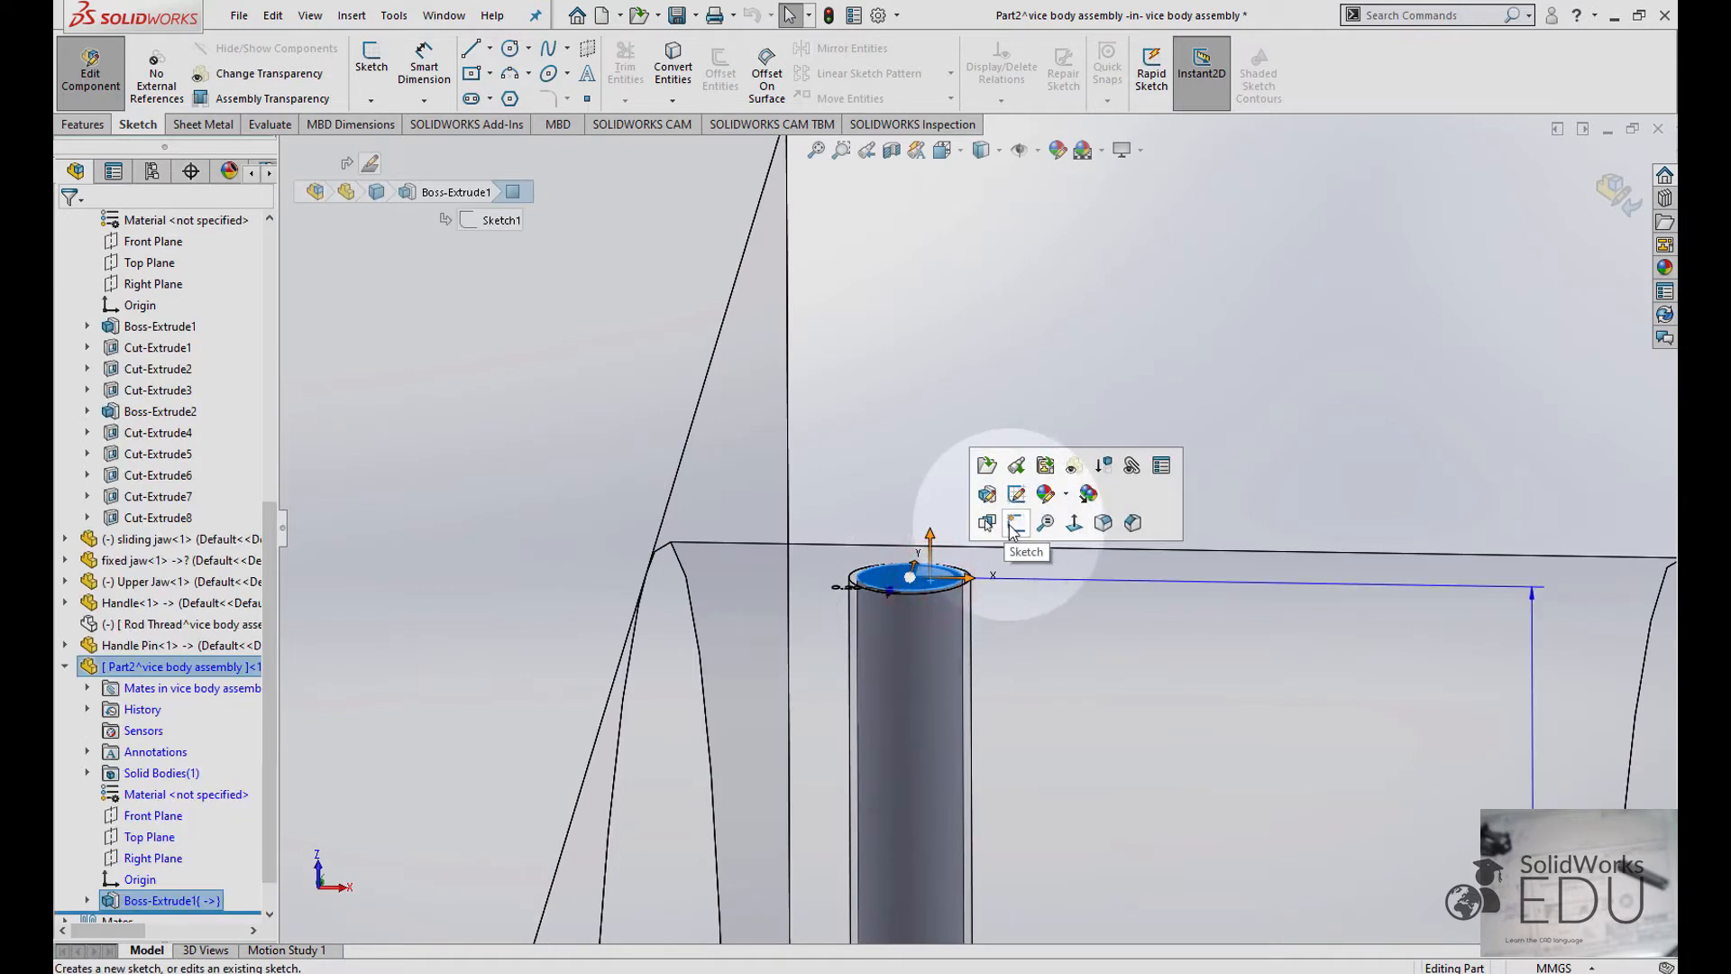
left_click(1013, 525)
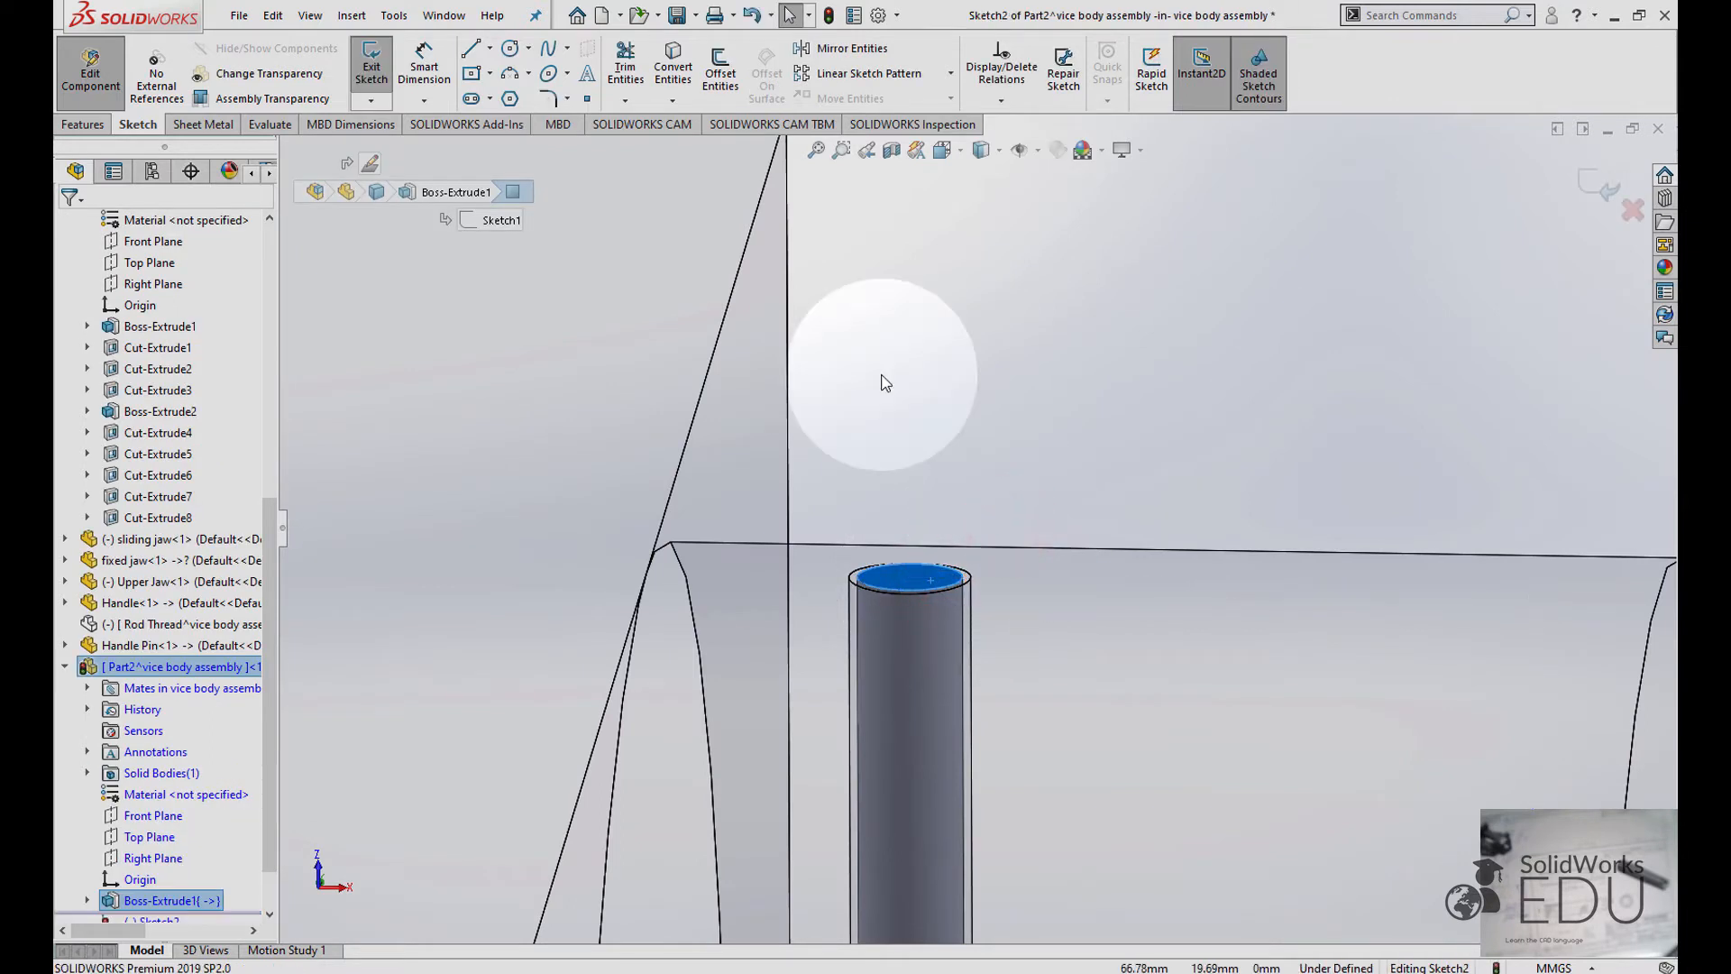
left_click(685, 72)
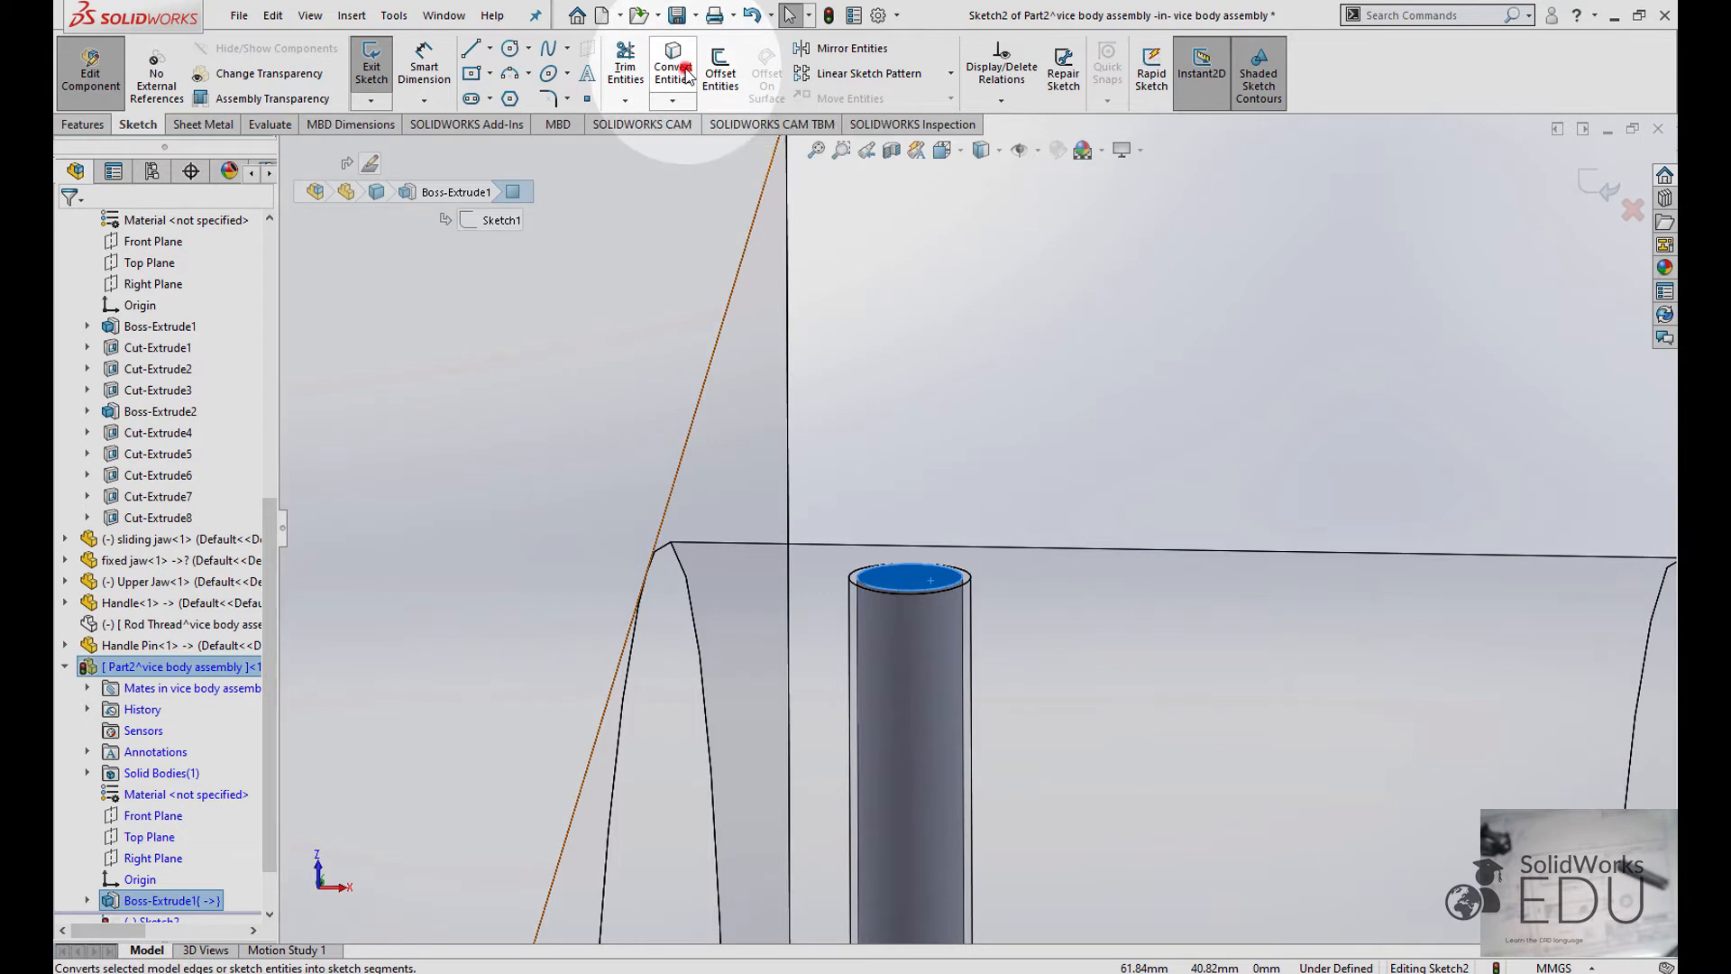
- Extrude the converted circle on the pin's top face as a 3 mm blind boss upward, merged with the pin
left_click(90, 126)
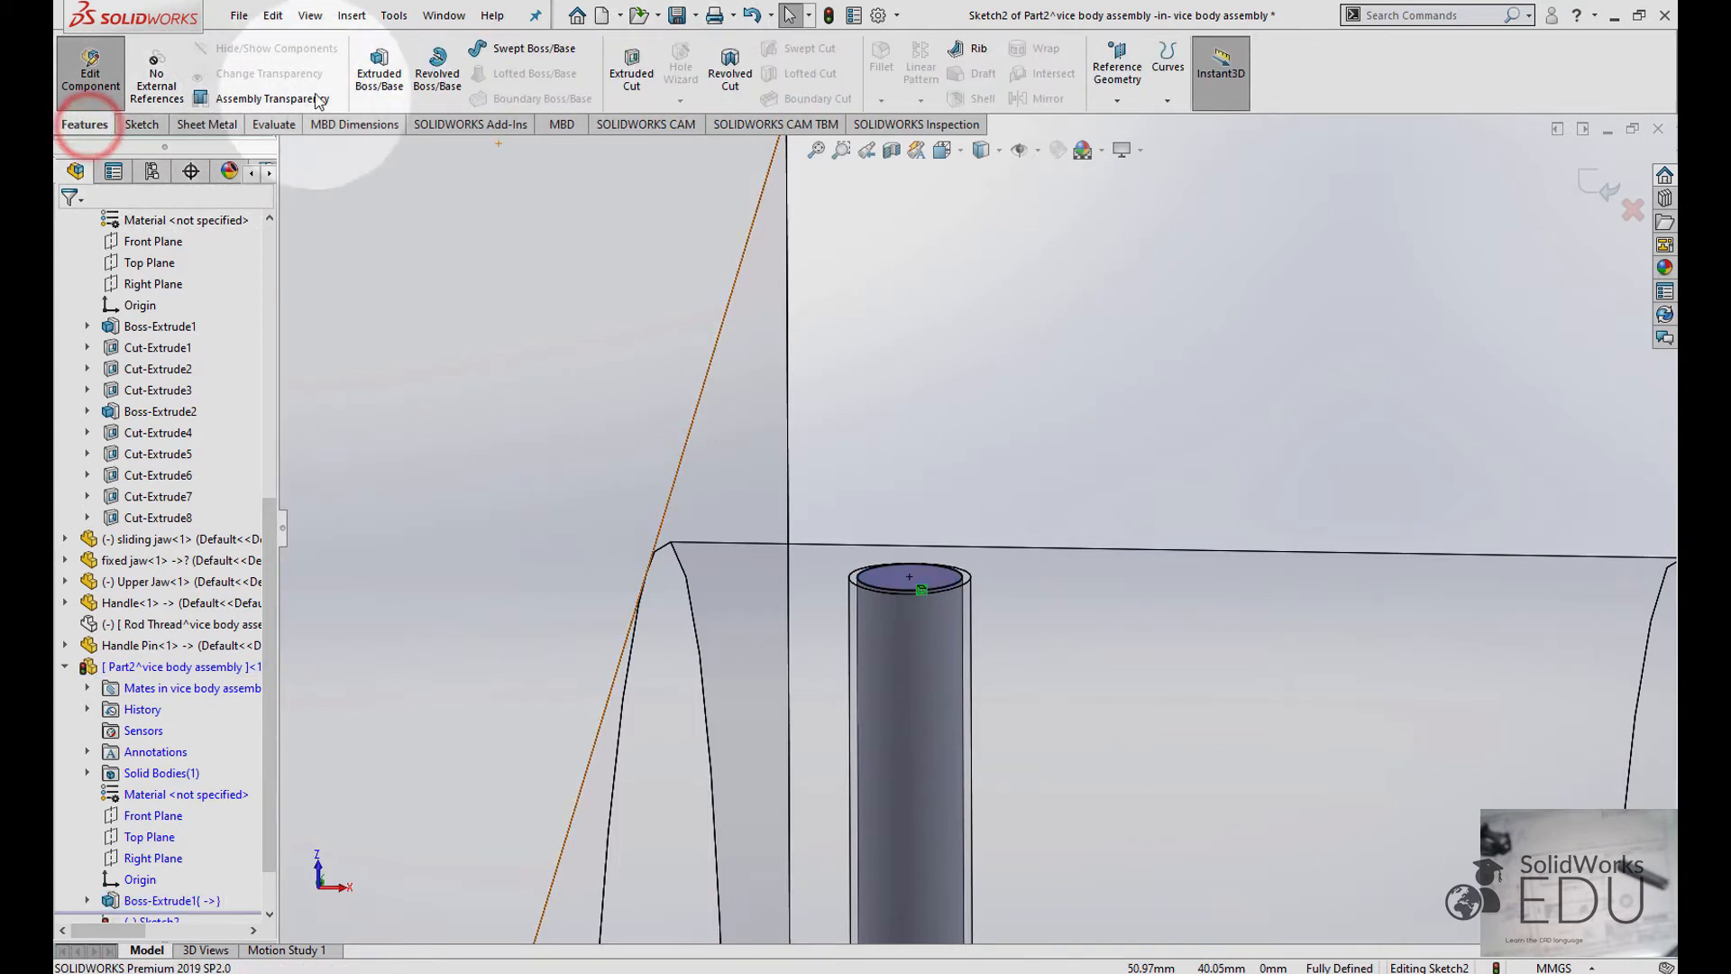
left_click(398, 65)
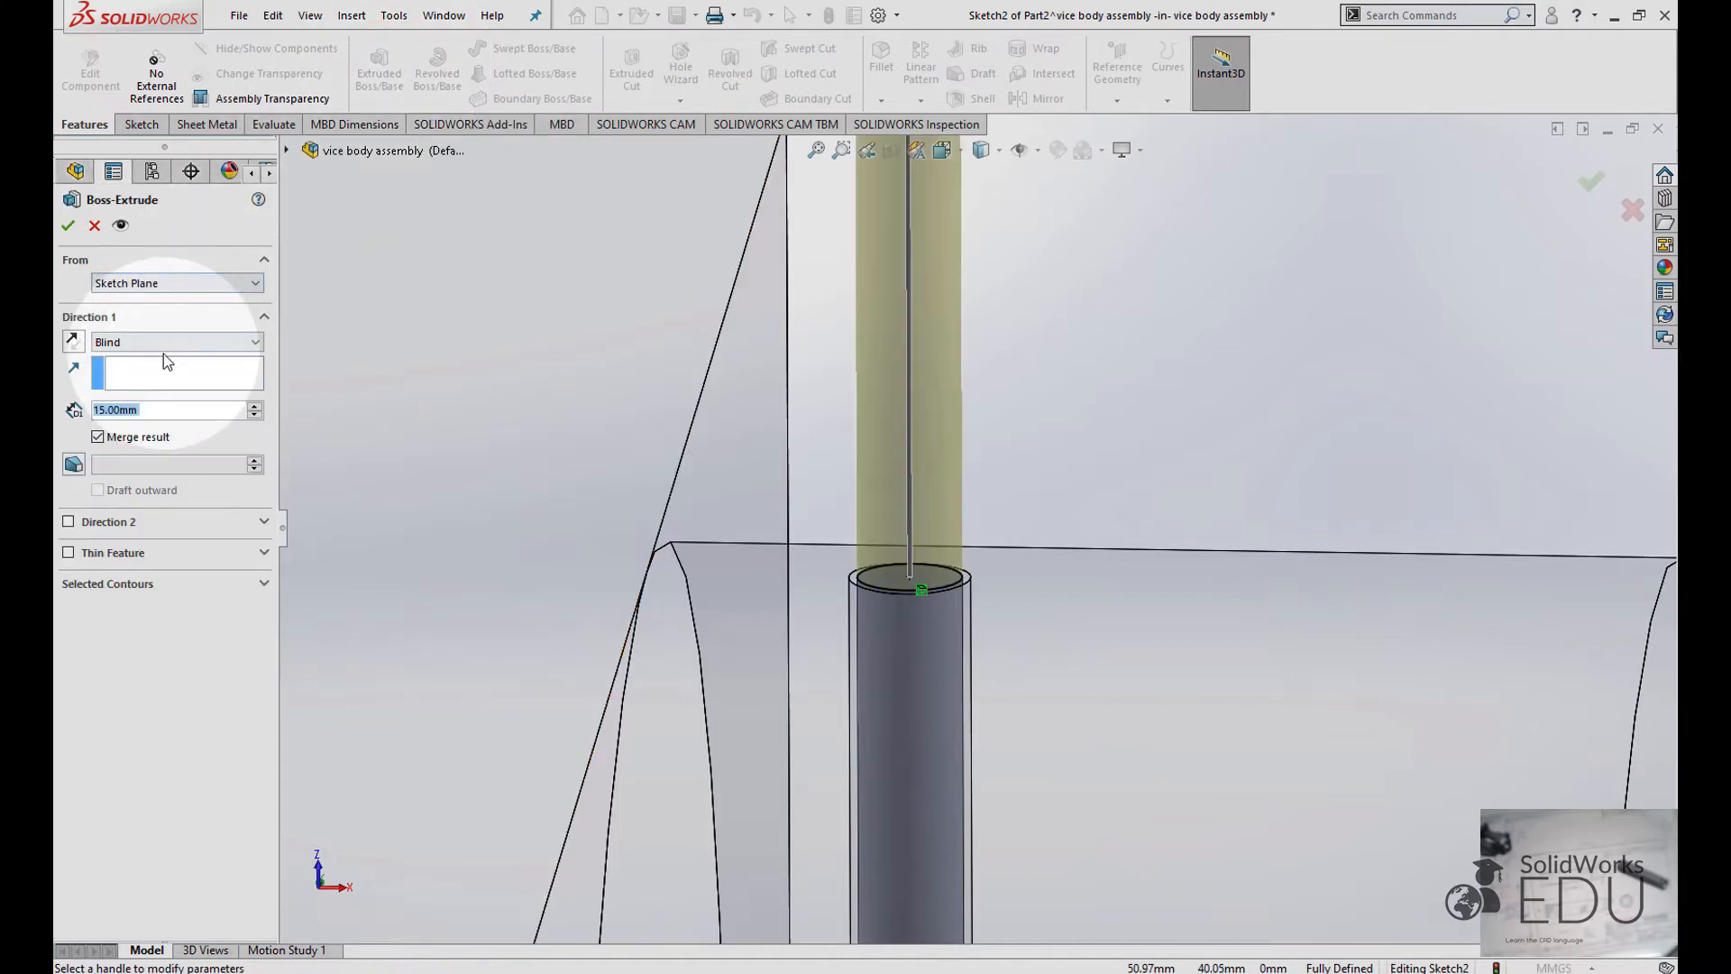
type("3")
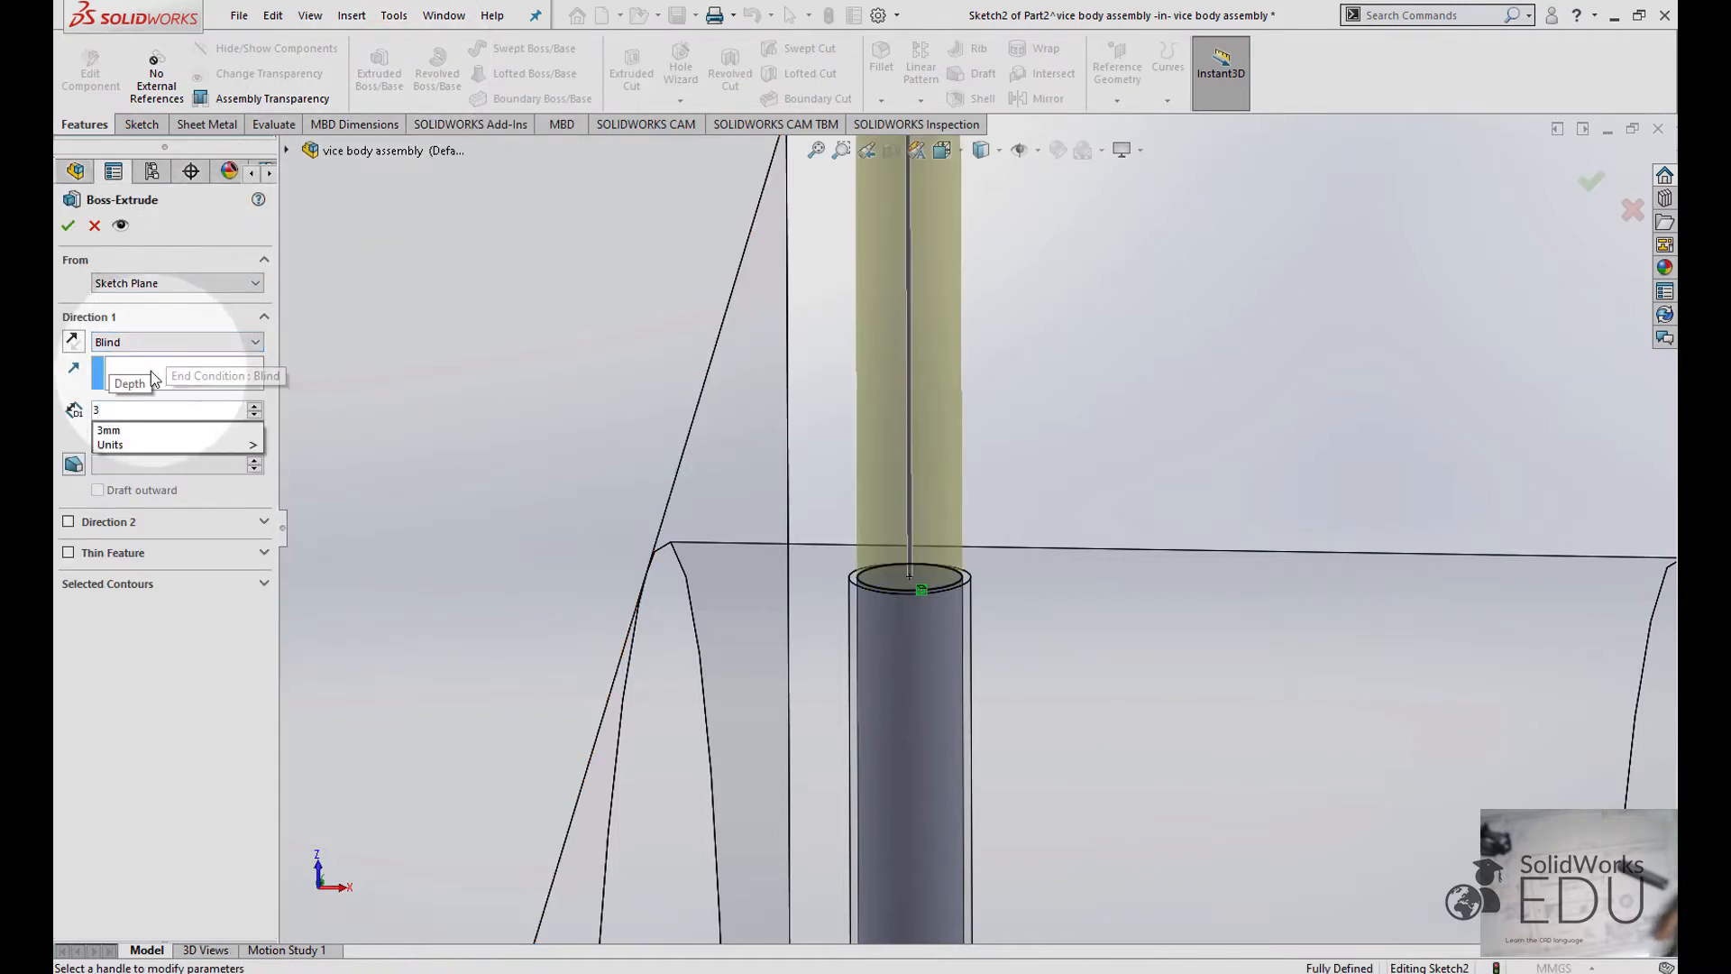
key("Return")
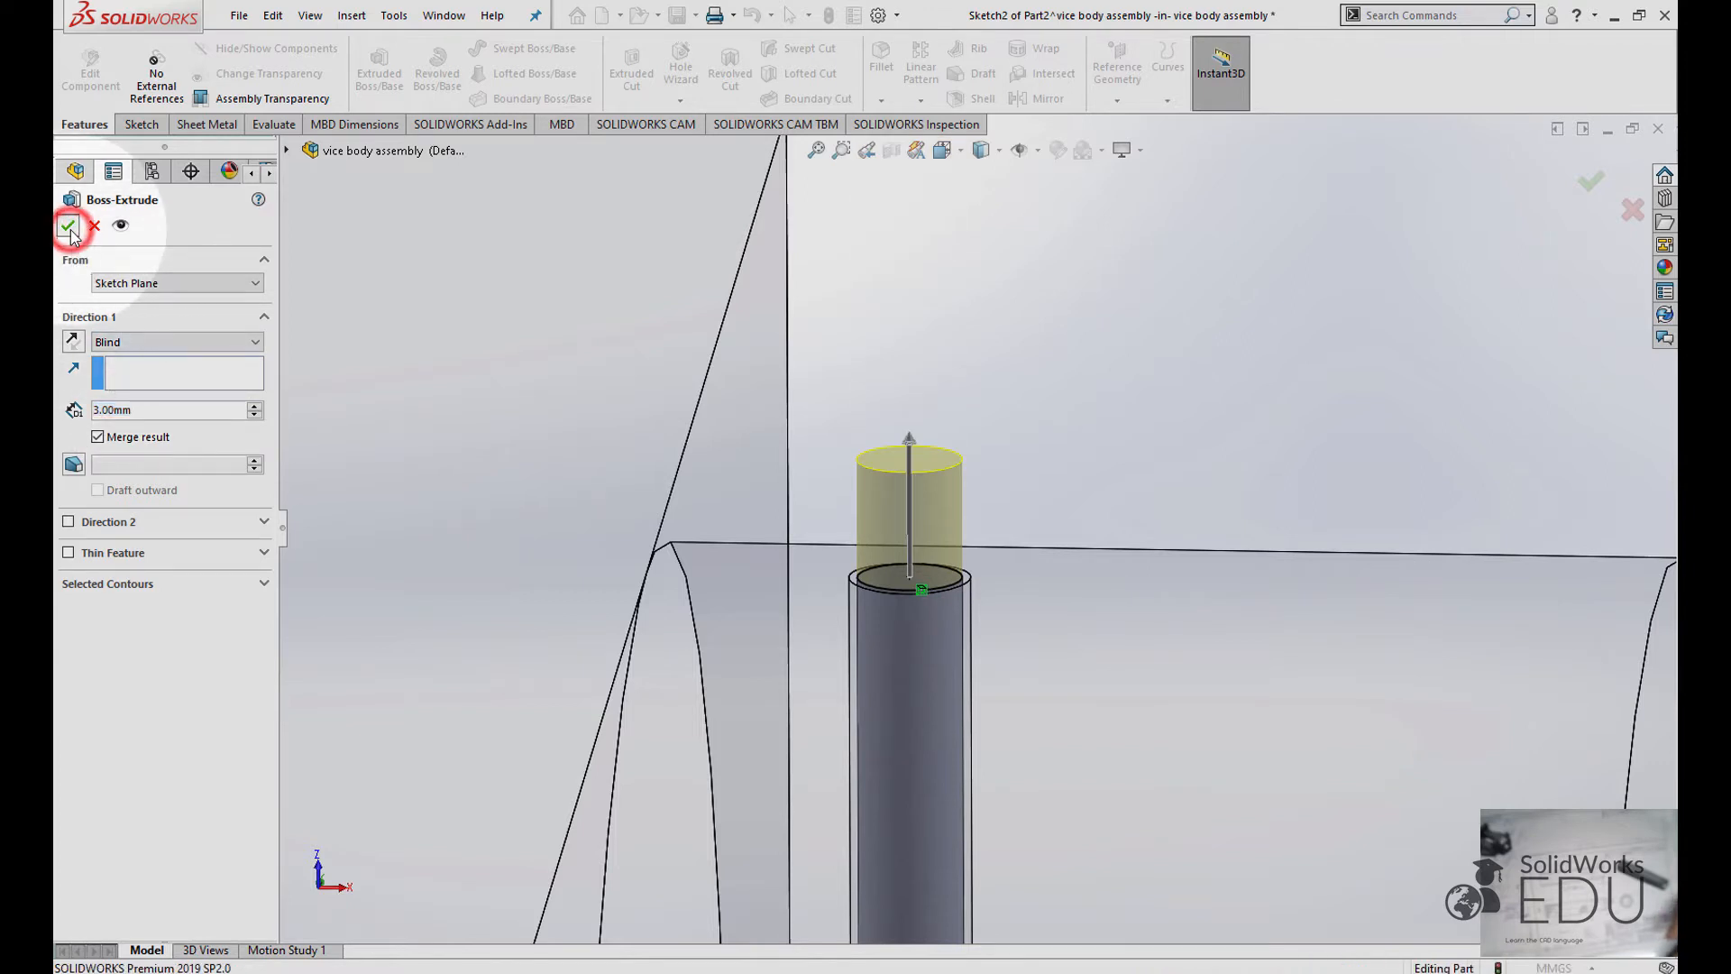
left_click(69, 227)
- Open a sketch on the new pin part's own Top Plane, which runs lengthwise through the pin
scroll(812, 379, "up", 3)
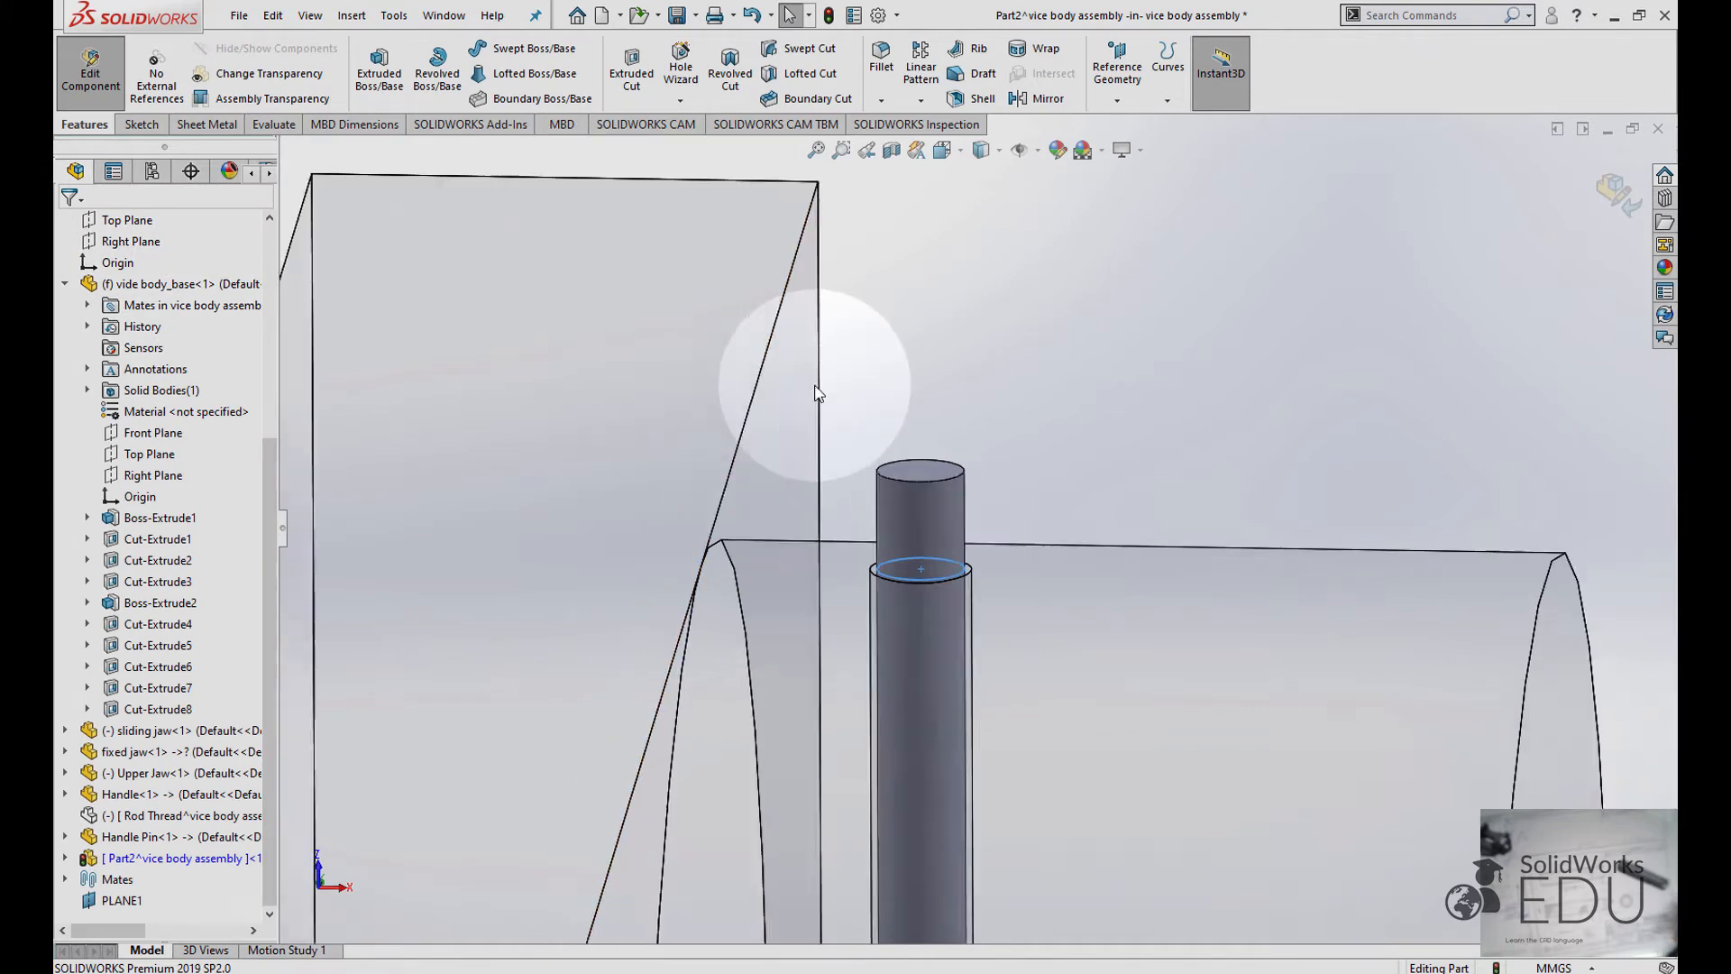
scroll(992, 397, "up", 3)
middle_click_drag(993, 381, 928, 715)
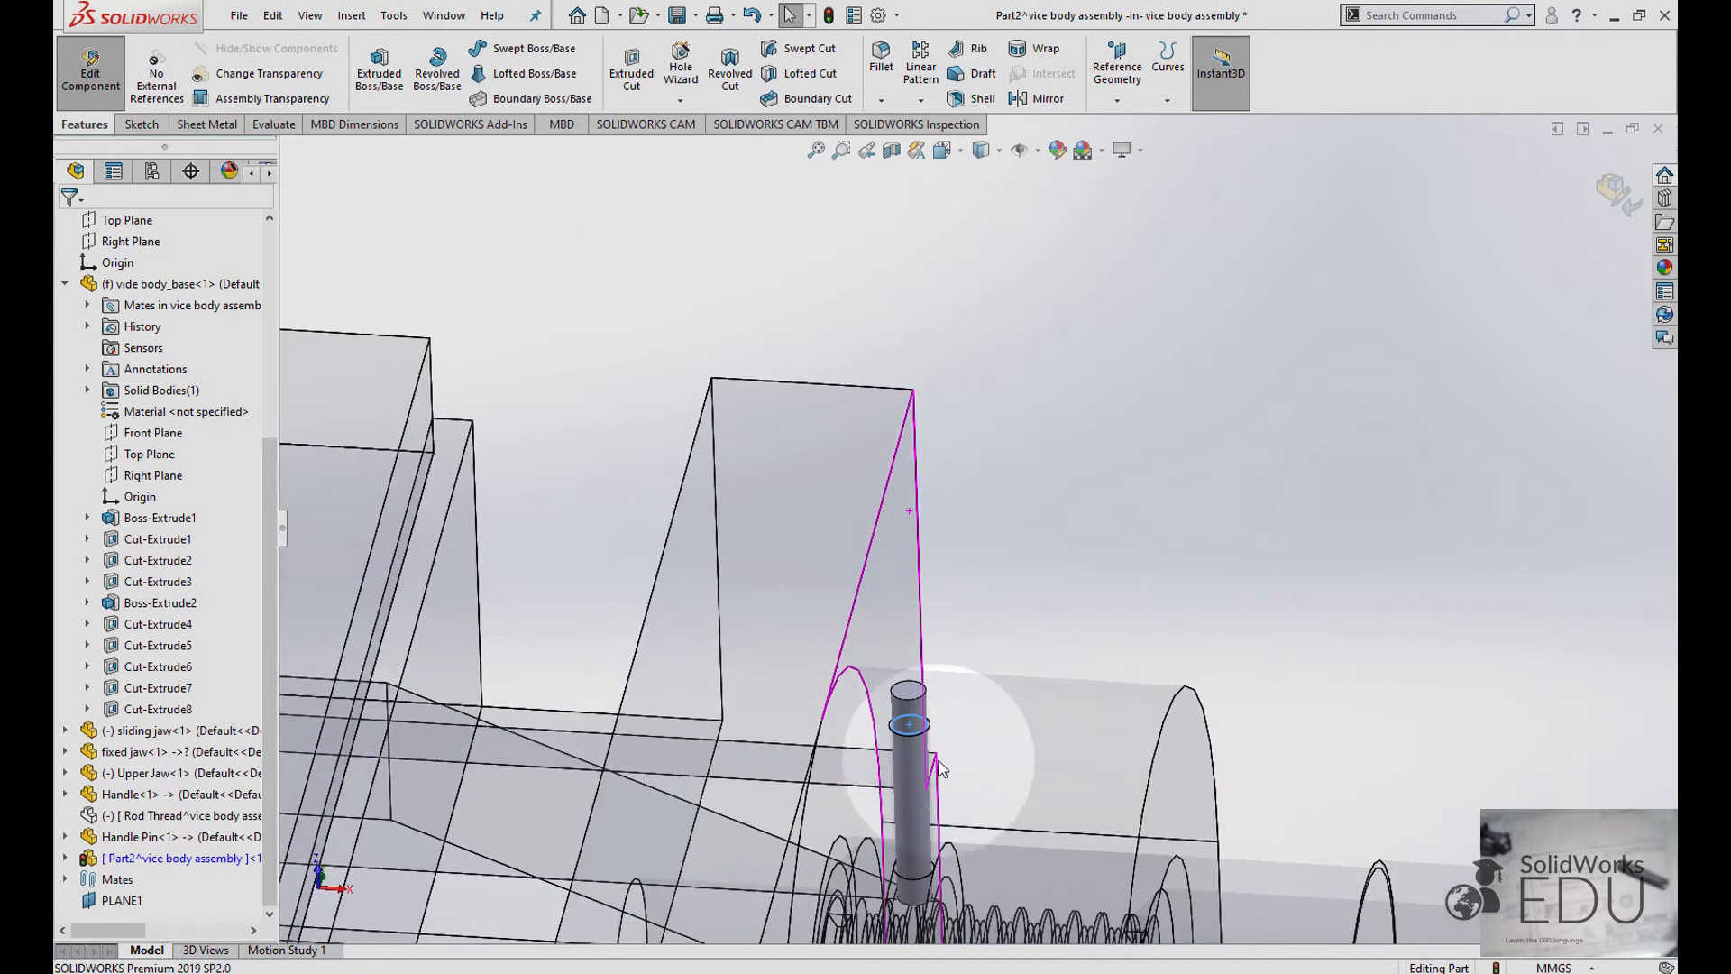
scroll(928, 739, "down", 3)
scroll(928, 748, "down", 3)
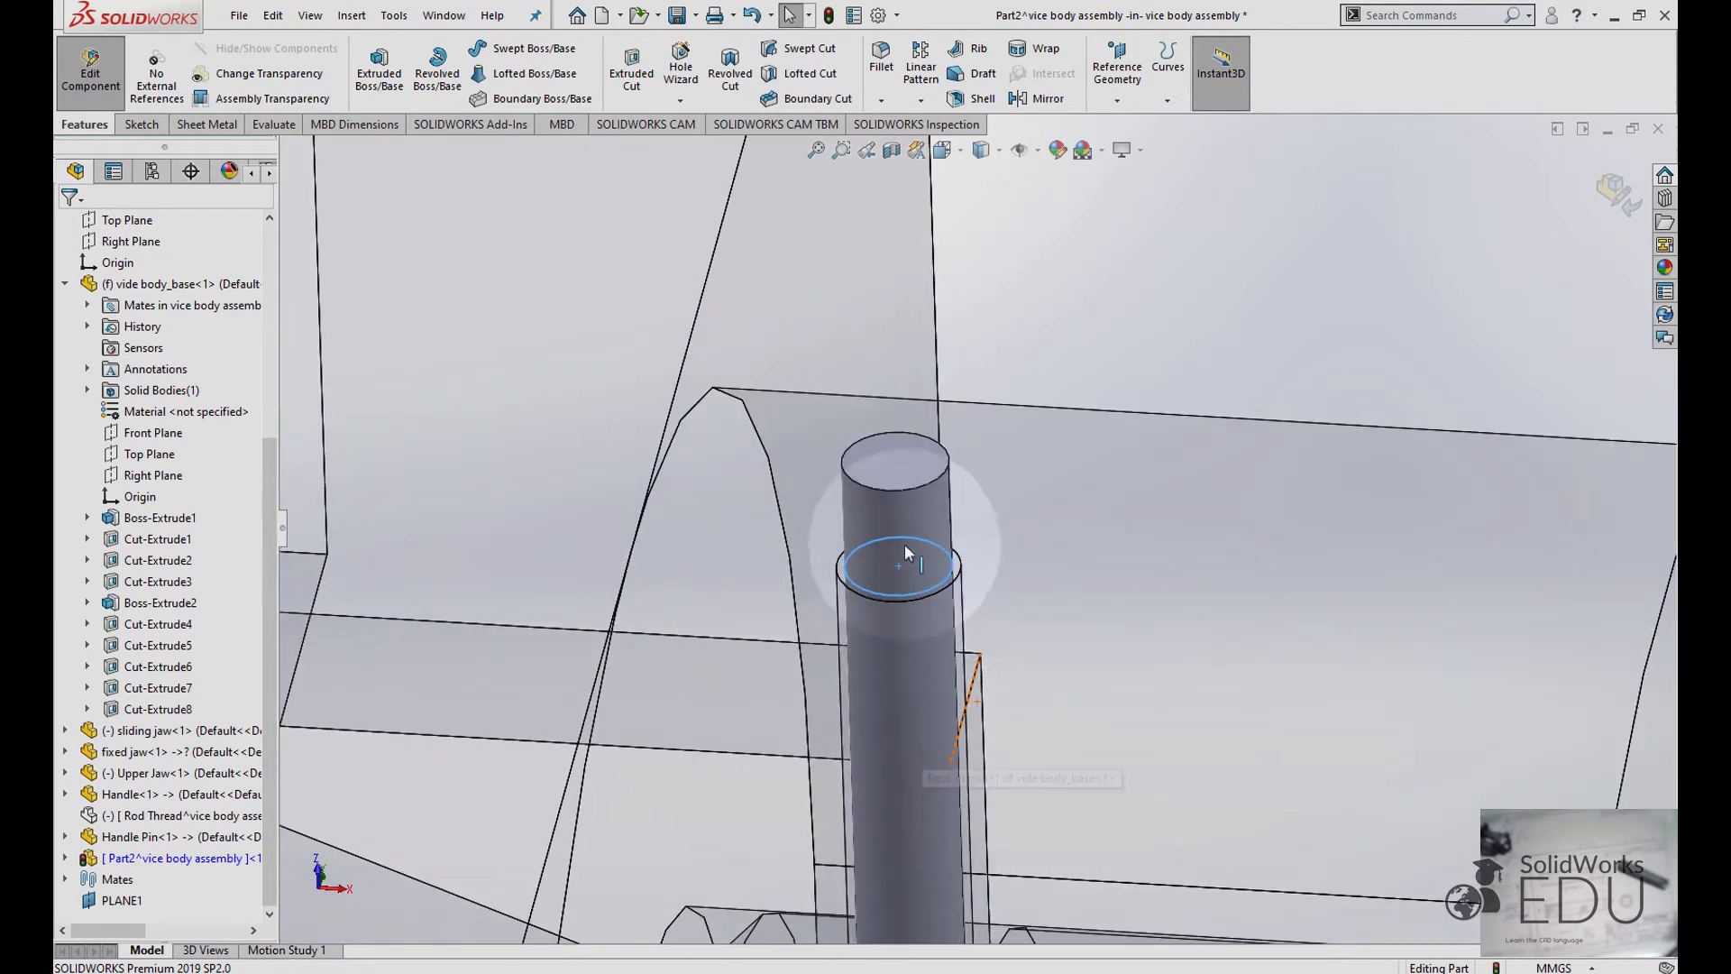
left_click(906, 679)
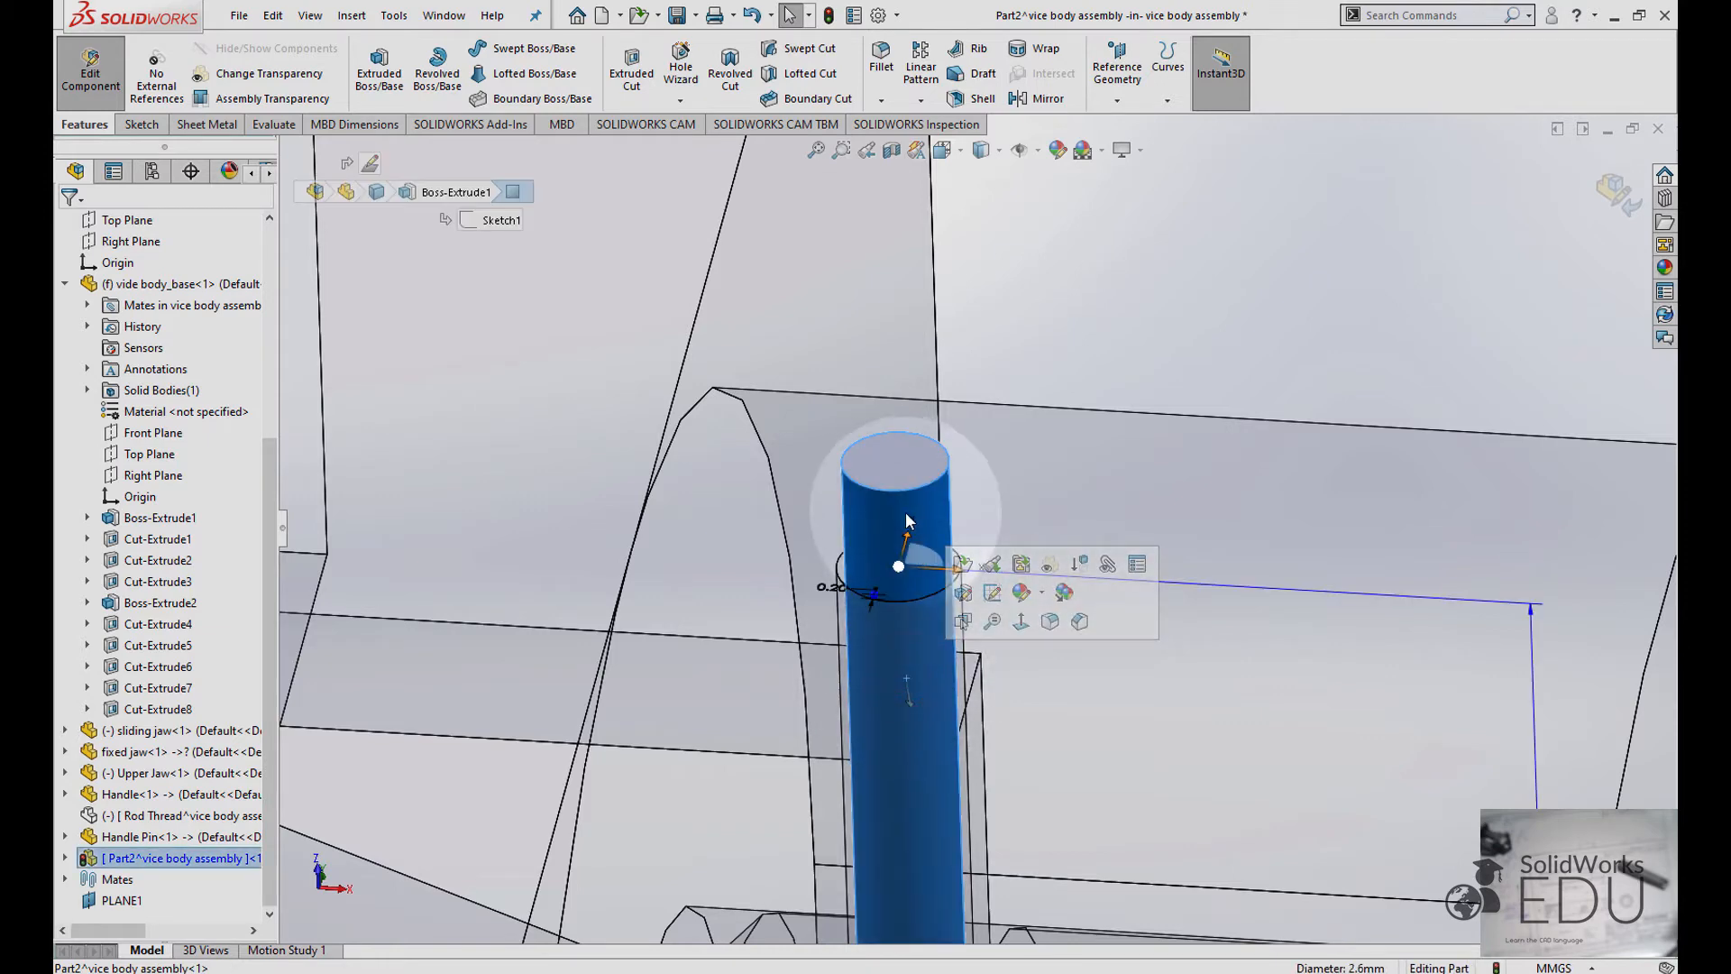
scroll(904, 532, "up", 4)
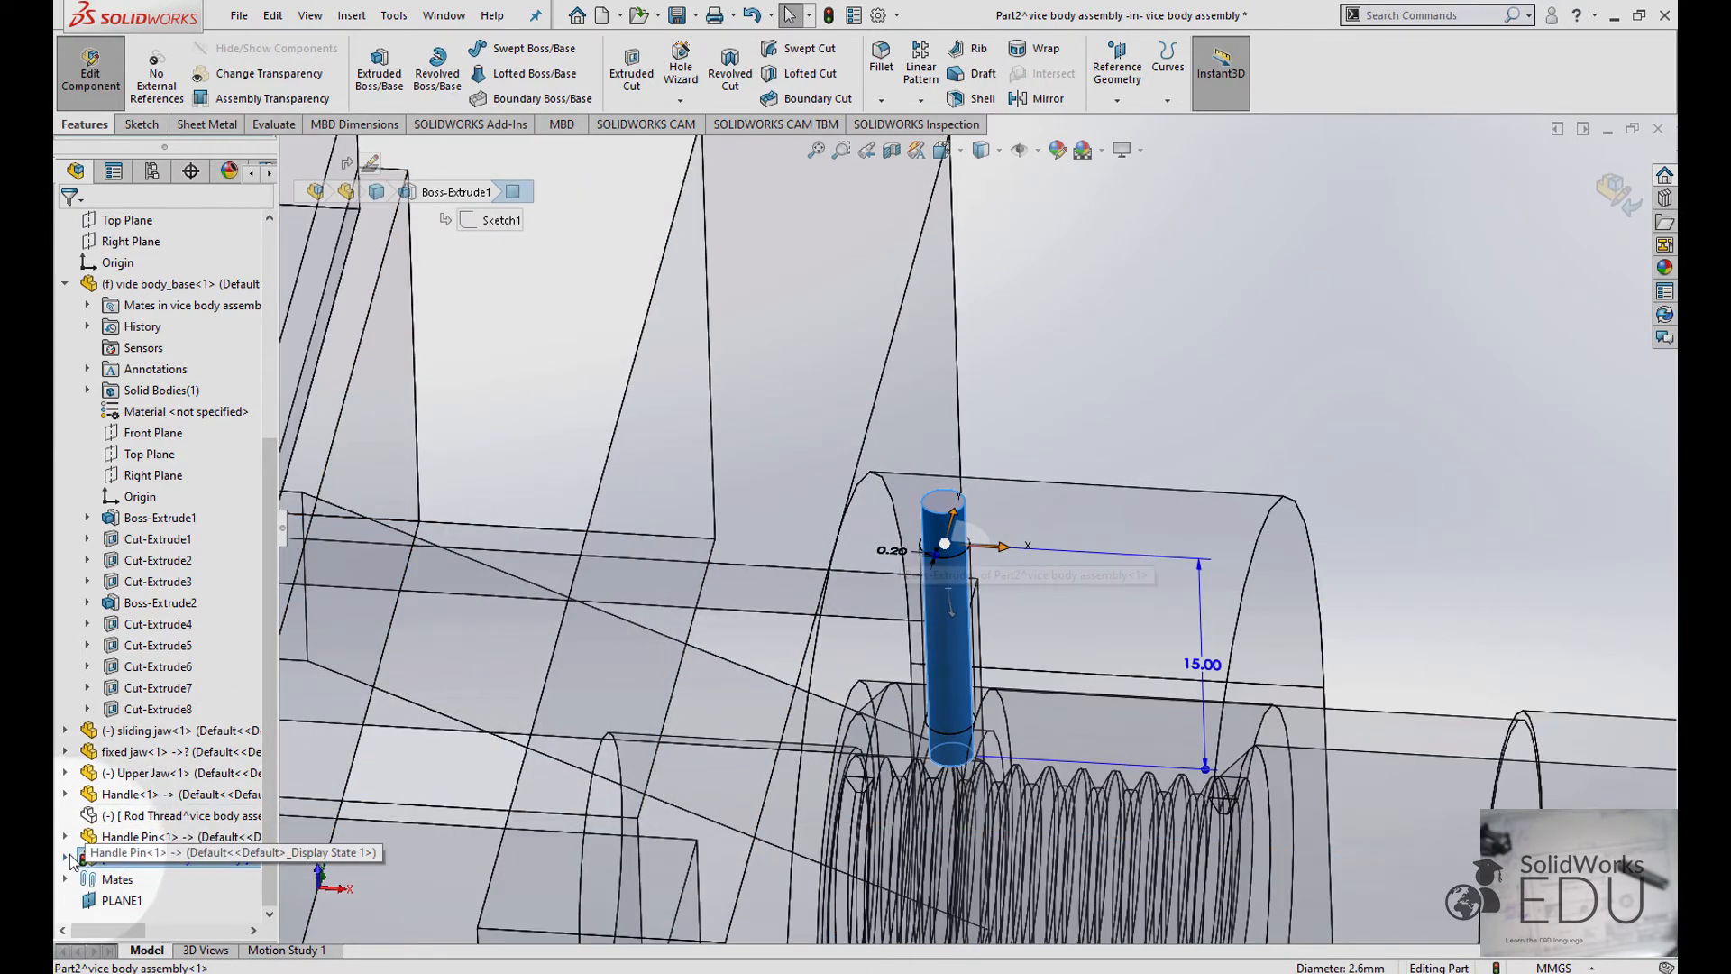
left_click(68, 856)
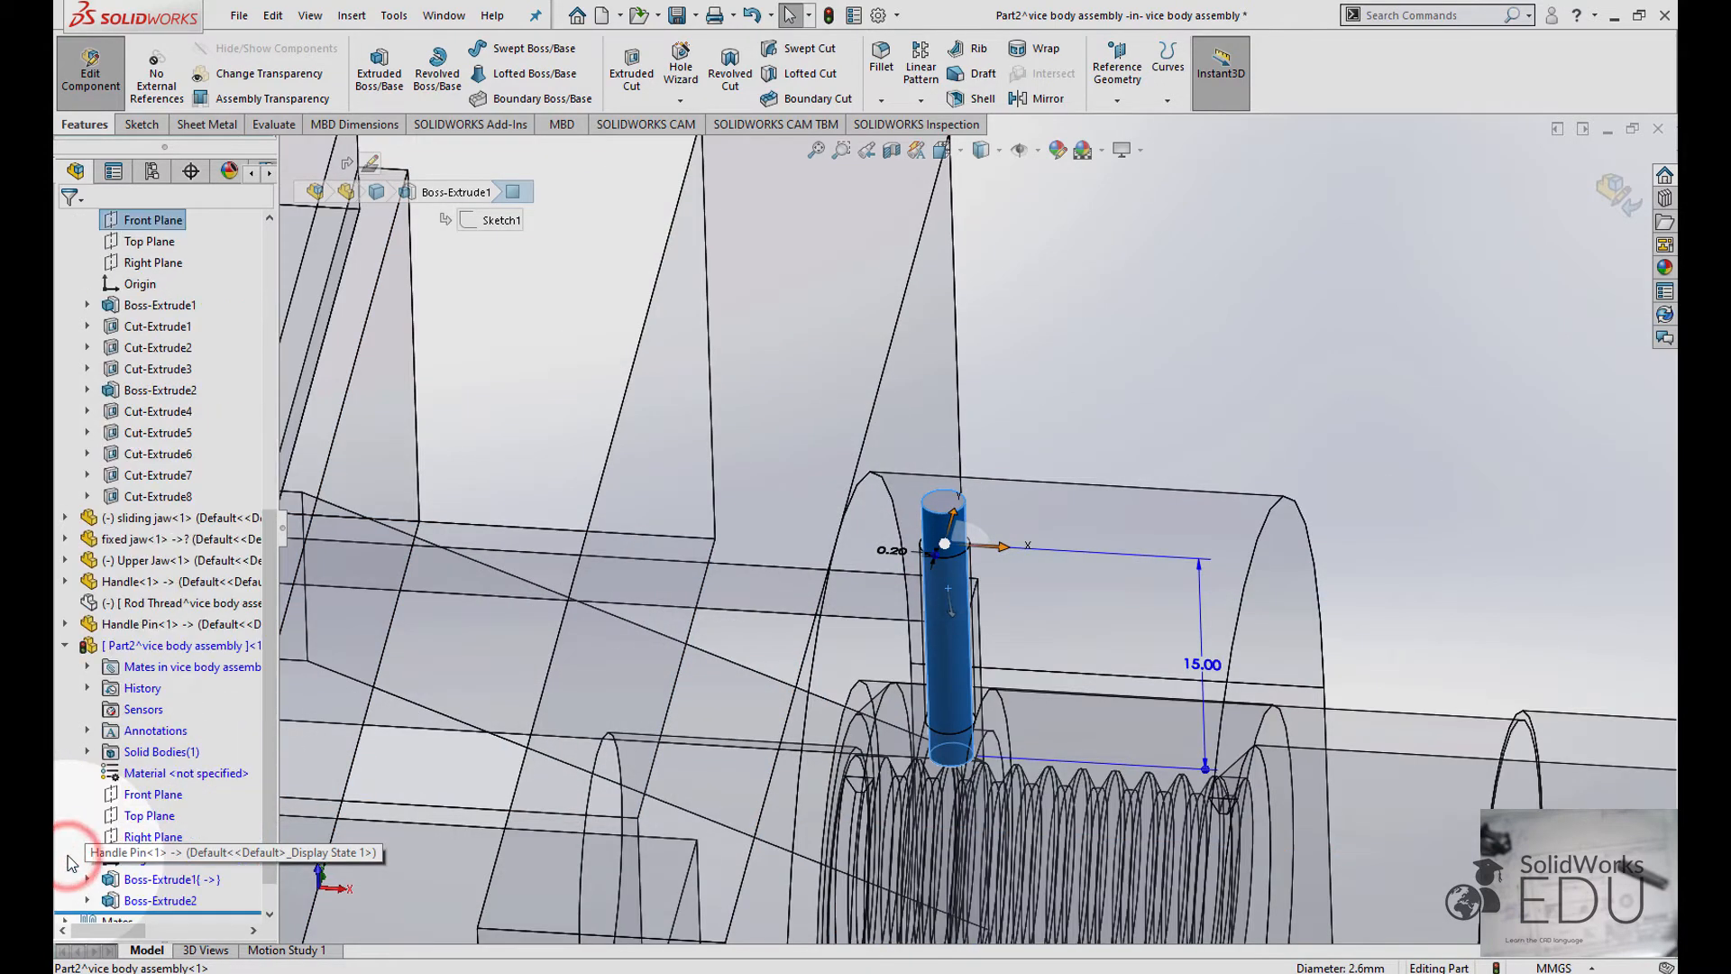
left_click(151, 817)
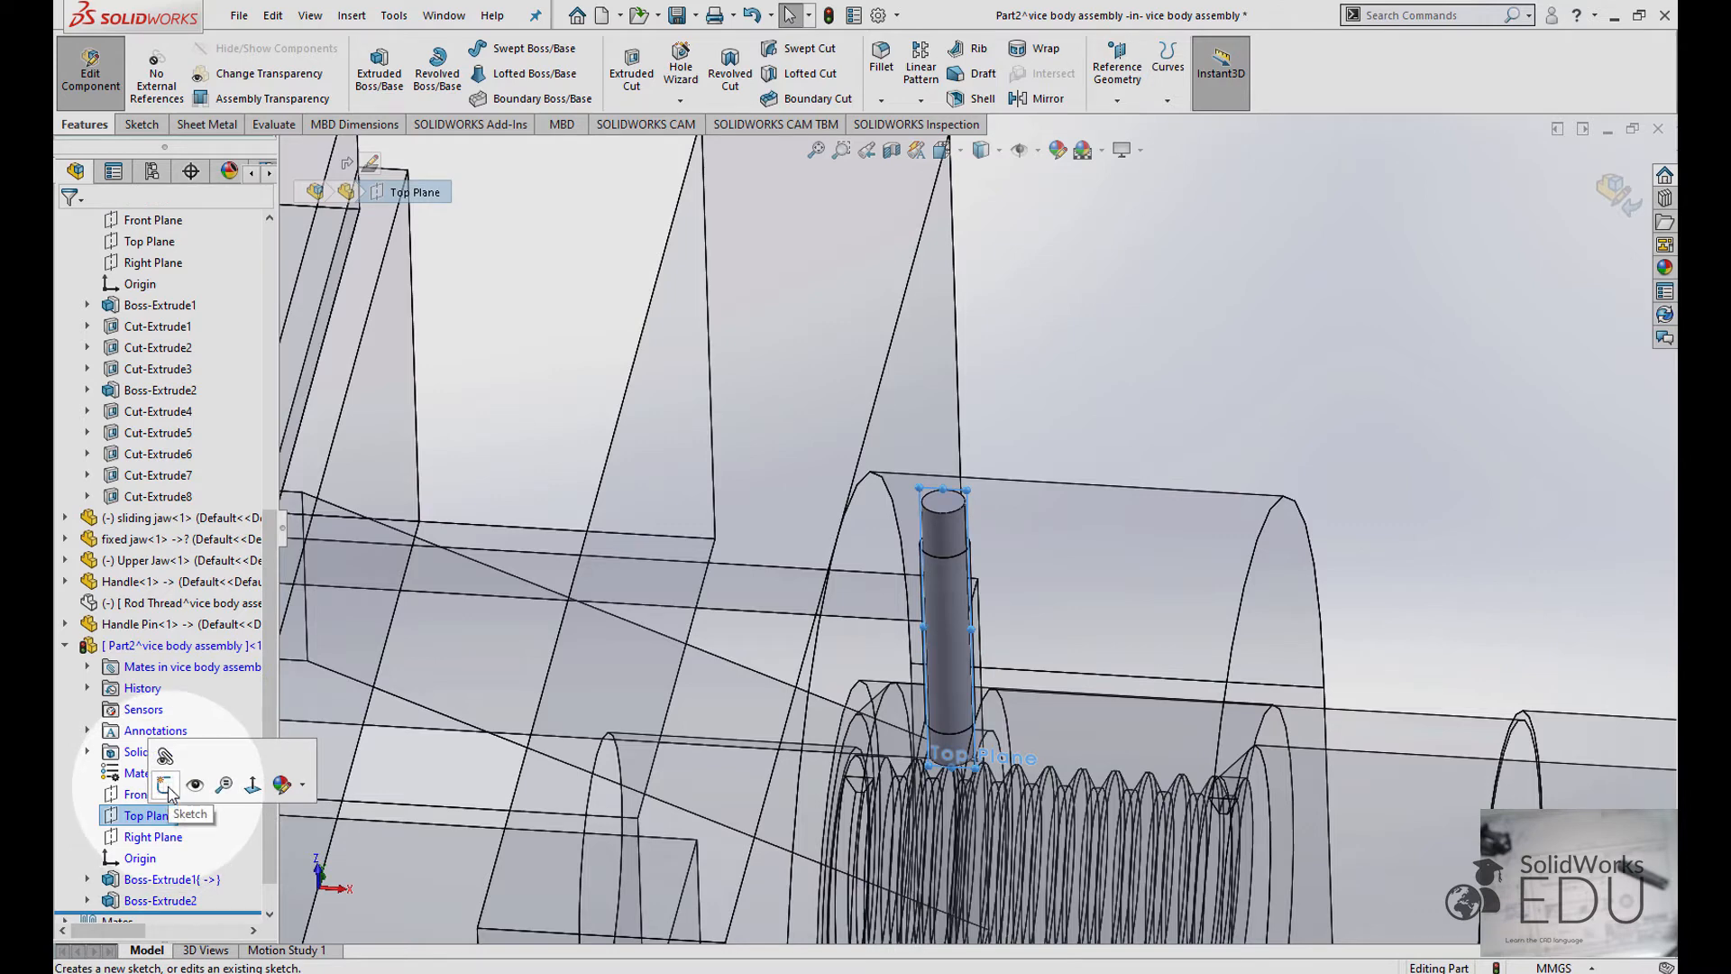
left_click(166, 786)
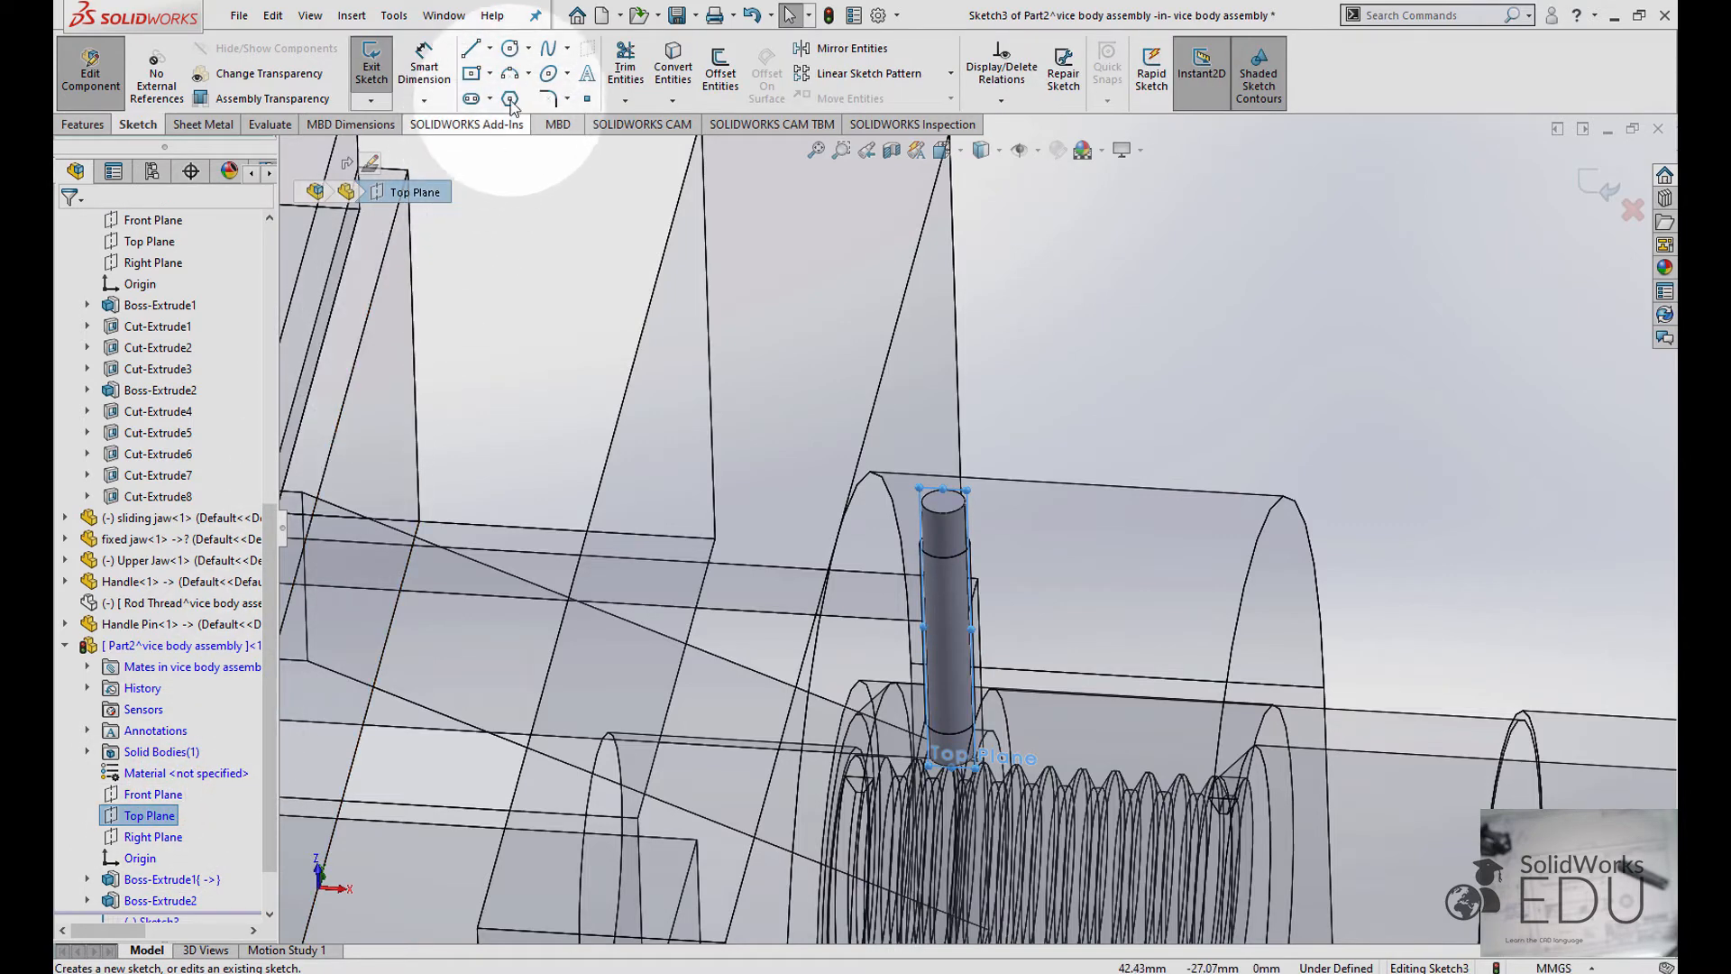
- In the front view, sketch a circle about 4.6 mm in diameter centred on the midpoint of the pin's top edge
left_click(510, 52)
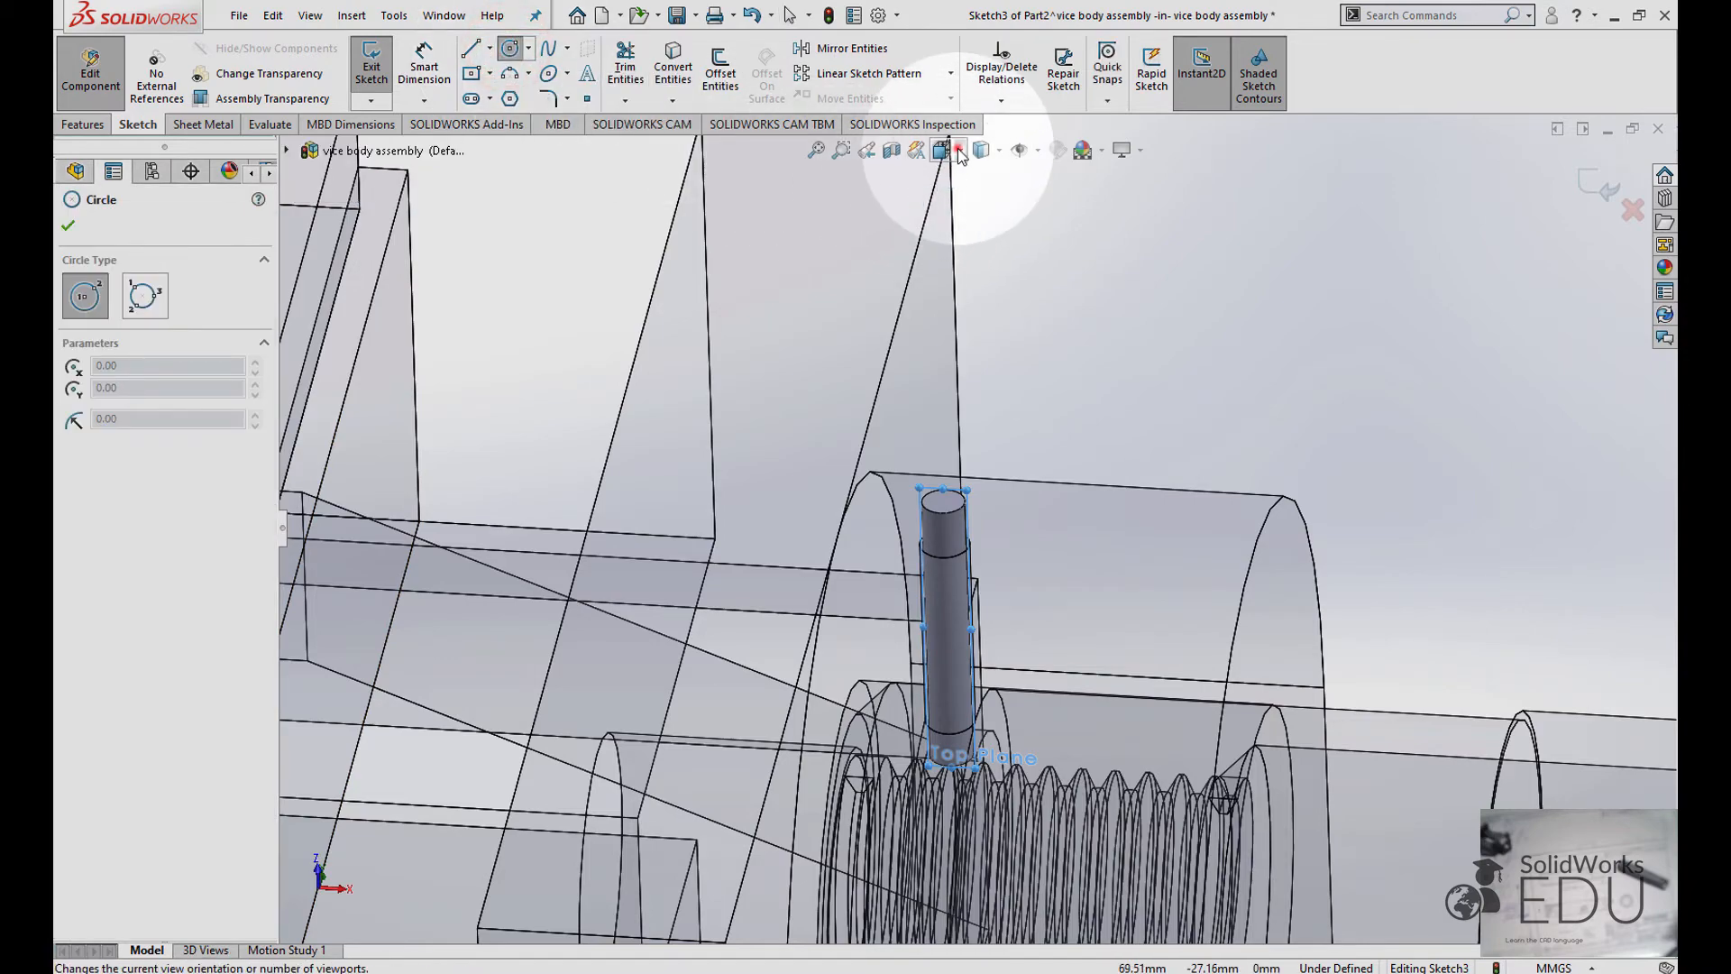
left_click(958, 150)
left_click(784, 678)
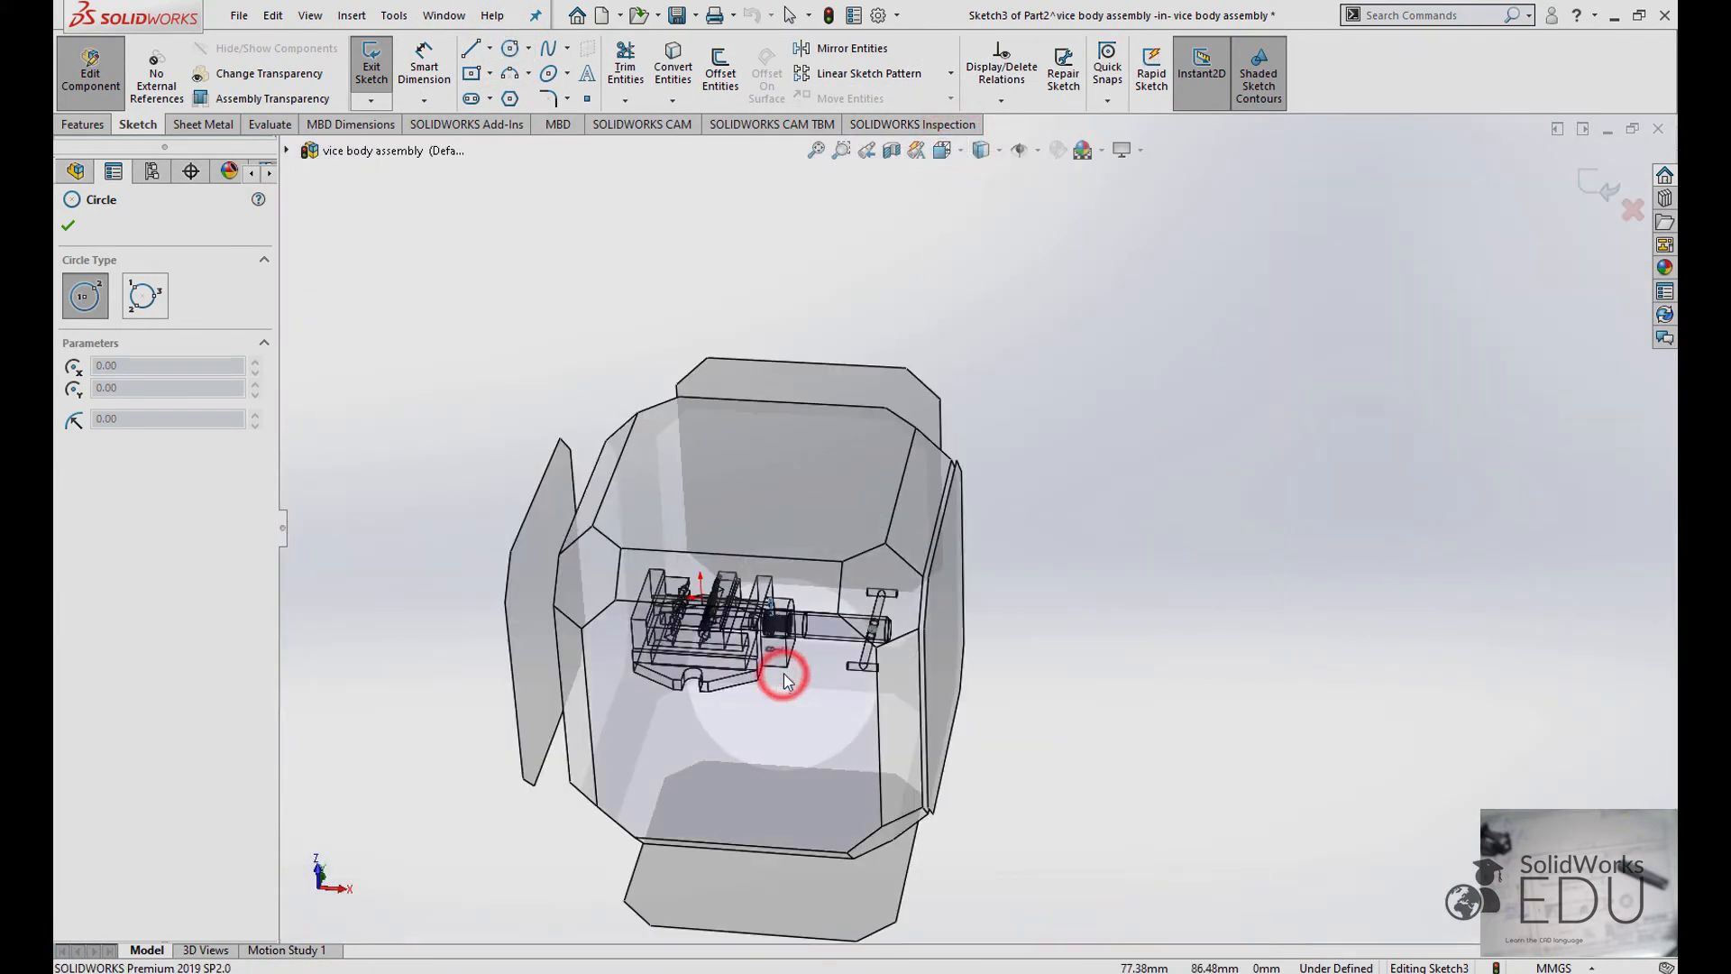
scroll(1002, 417, "down", 8)
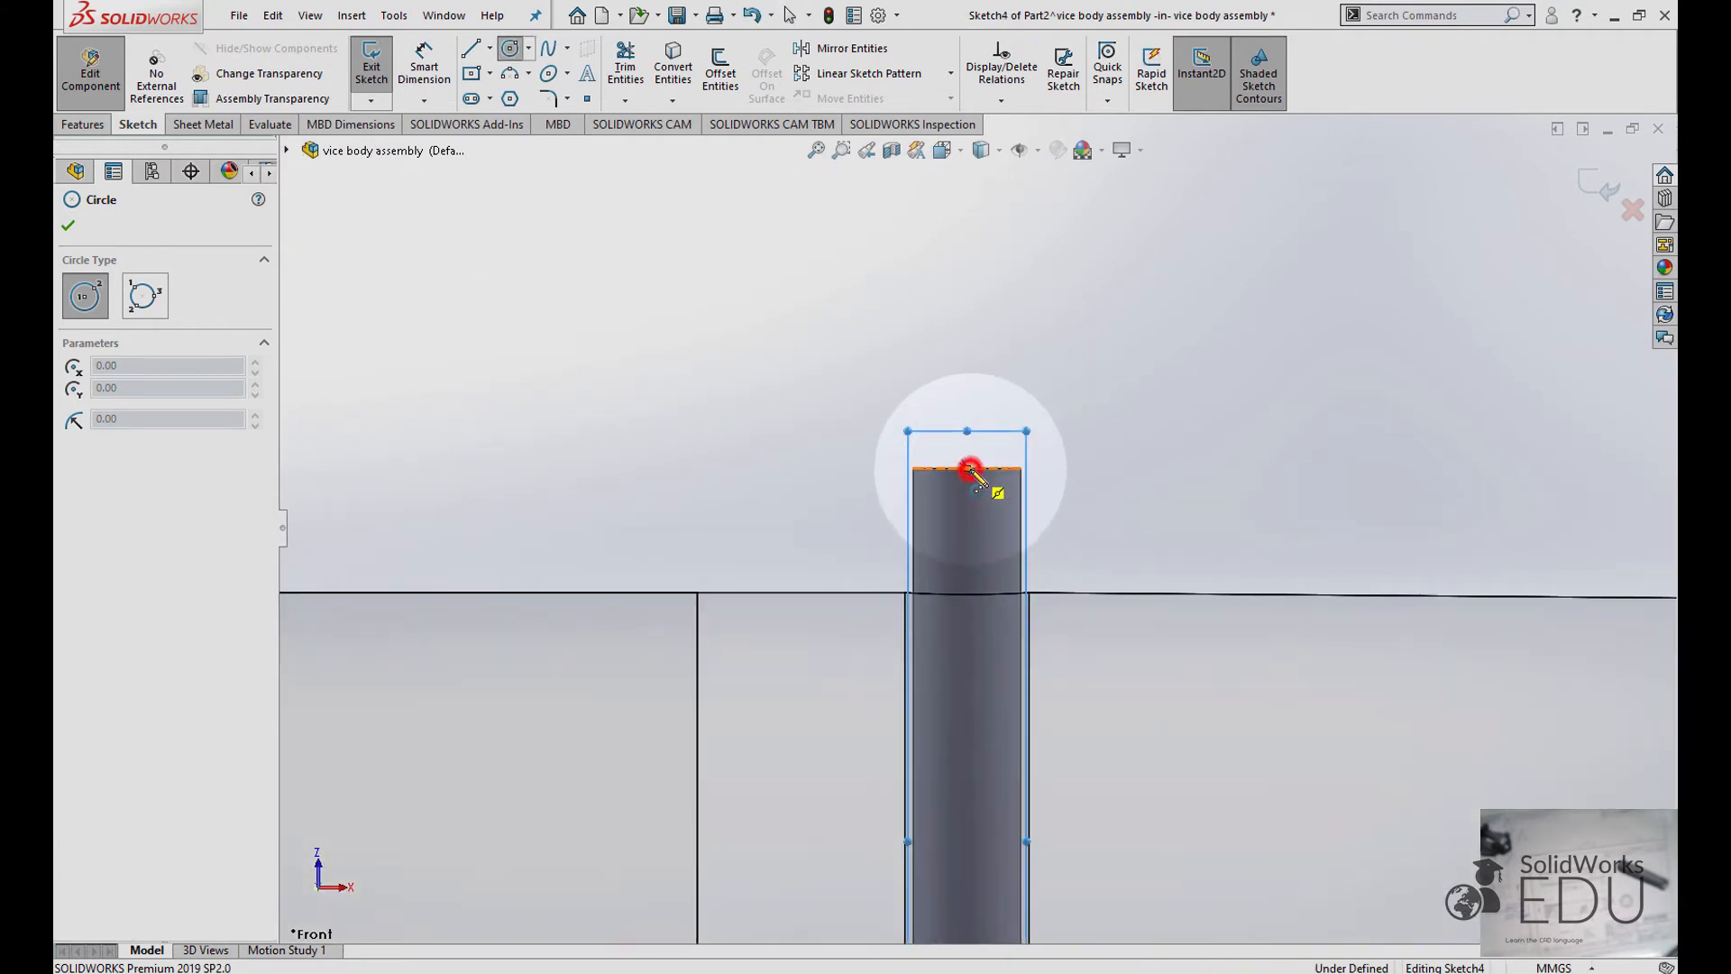
left_click(968, 469)
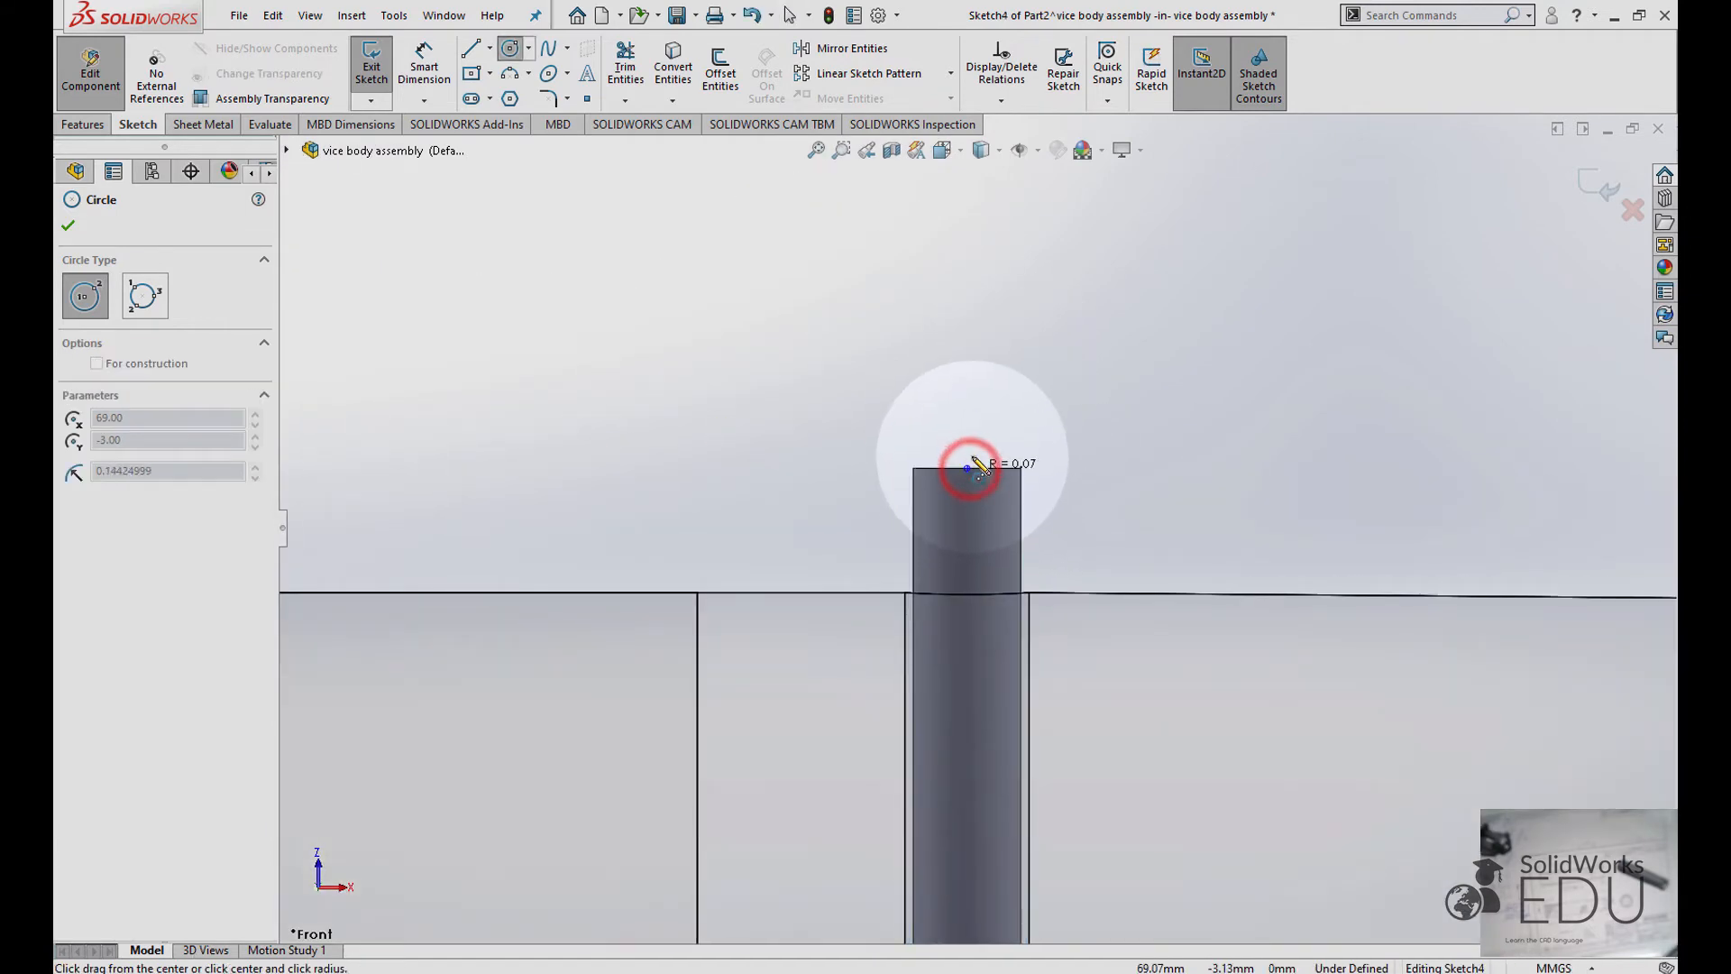
left_click(1037, 402)
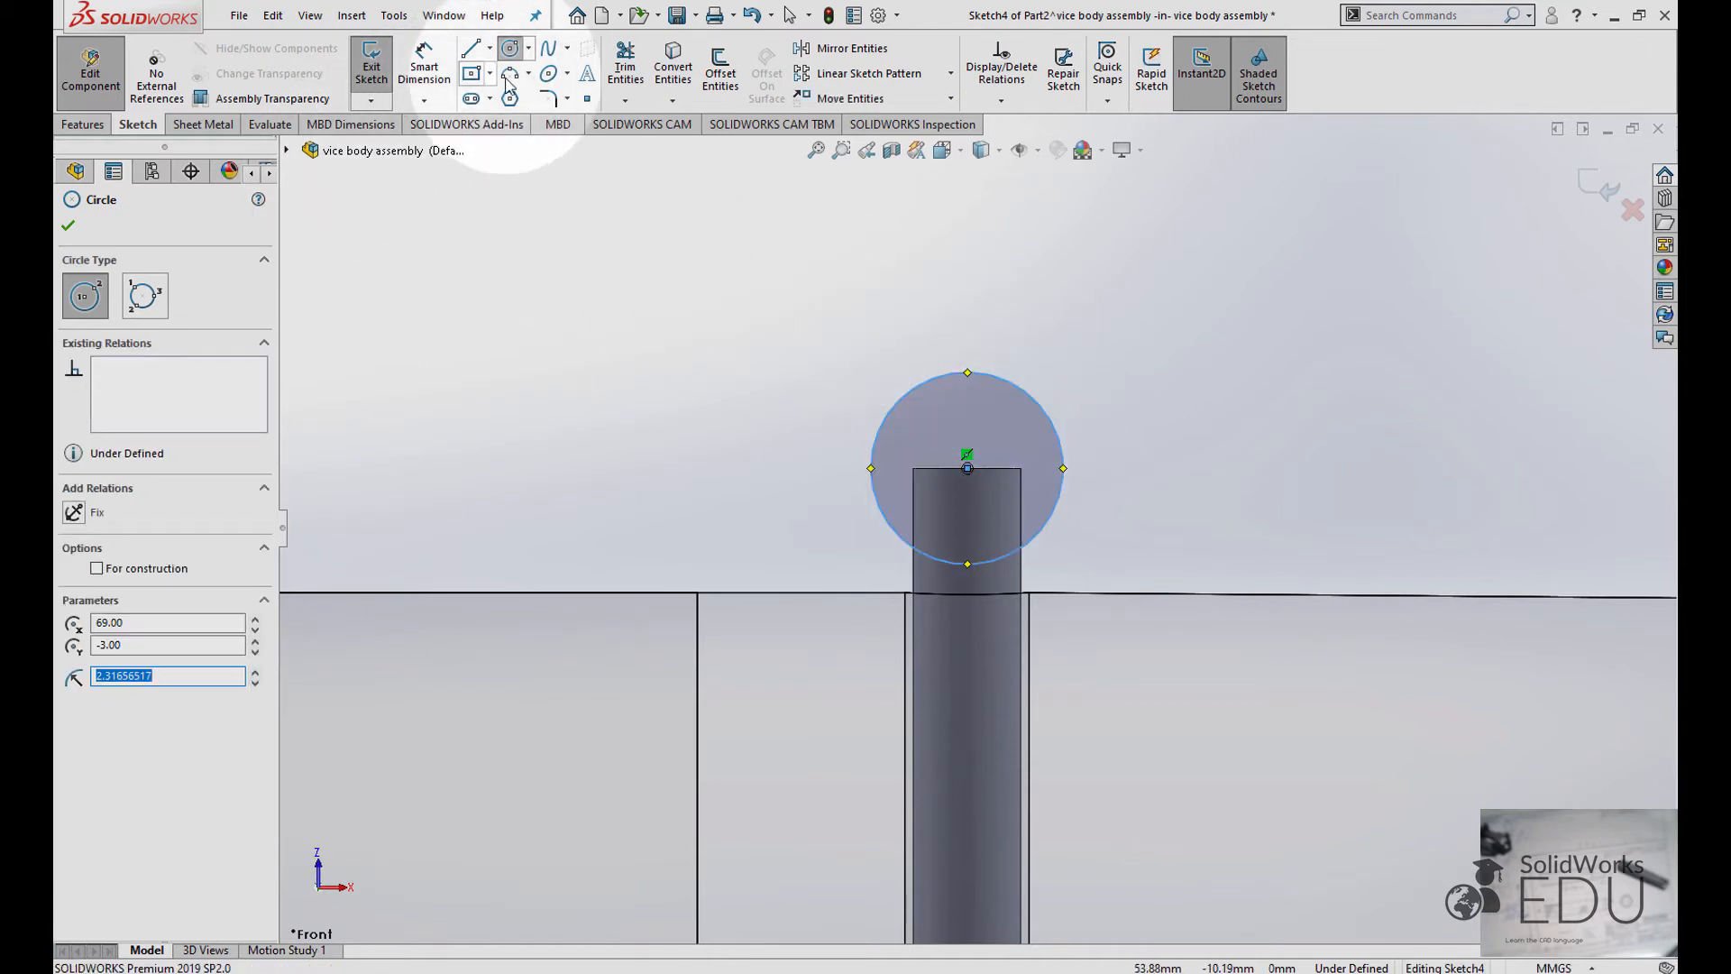
- Dimension the circle at the pin's top to a diameter of 5 mm
left_click(436, 68)
left_click(985, 374)
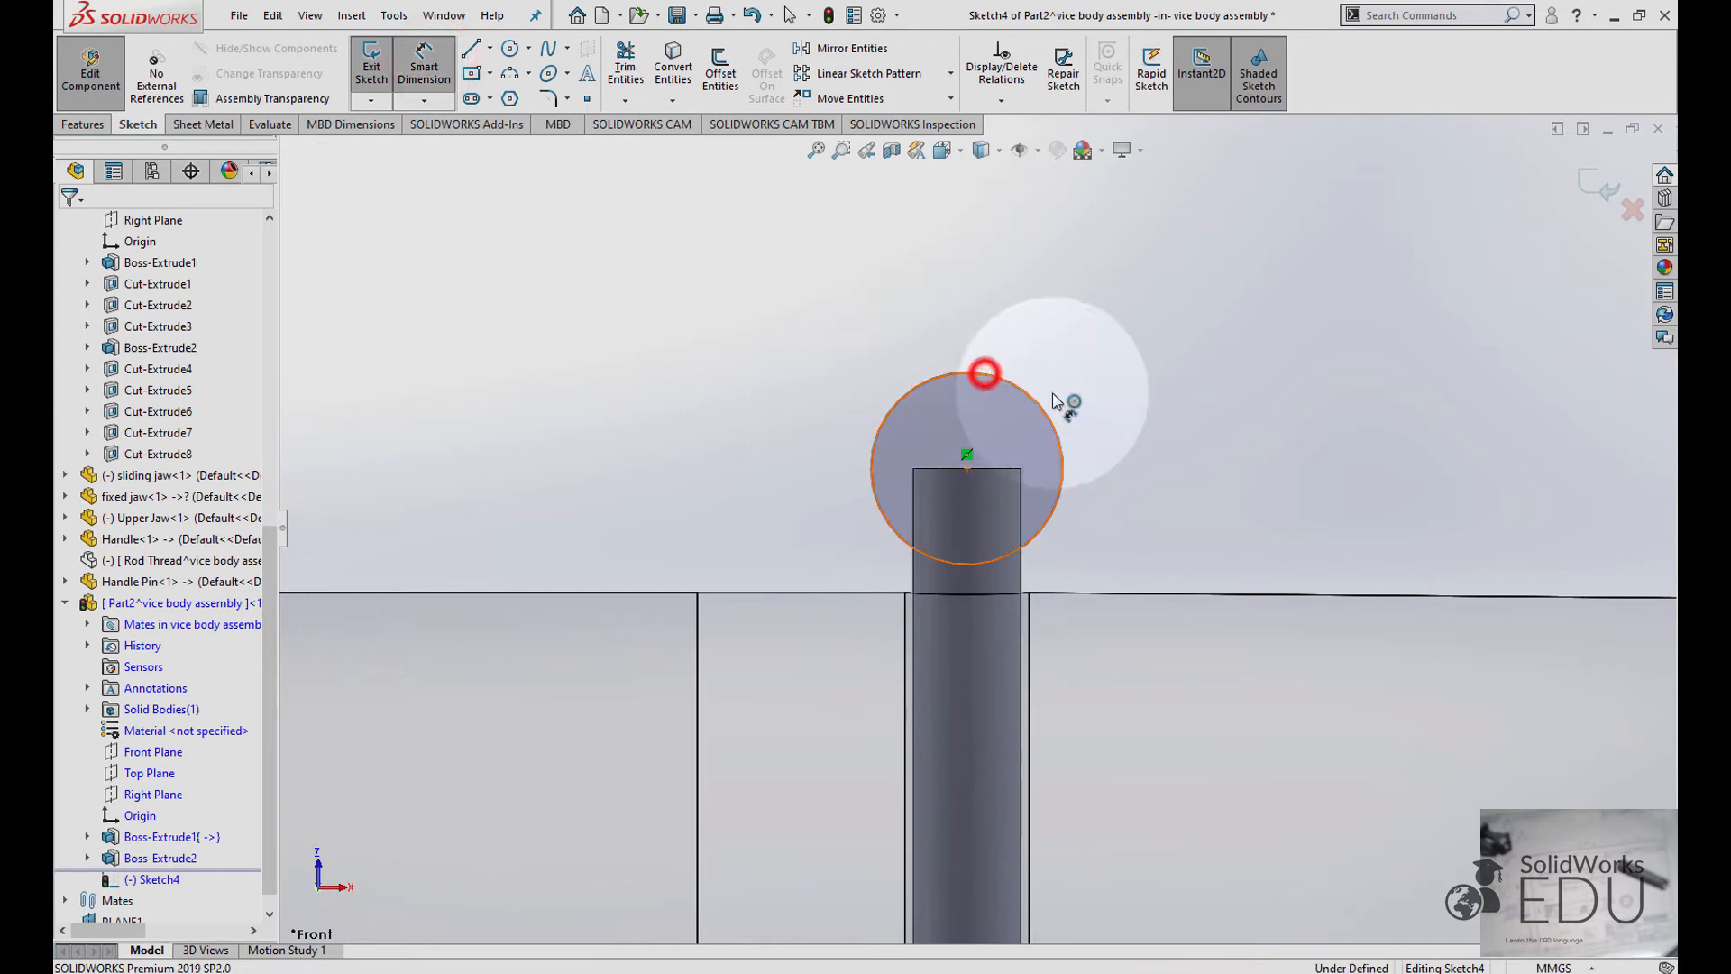
left_click(1173, 439)
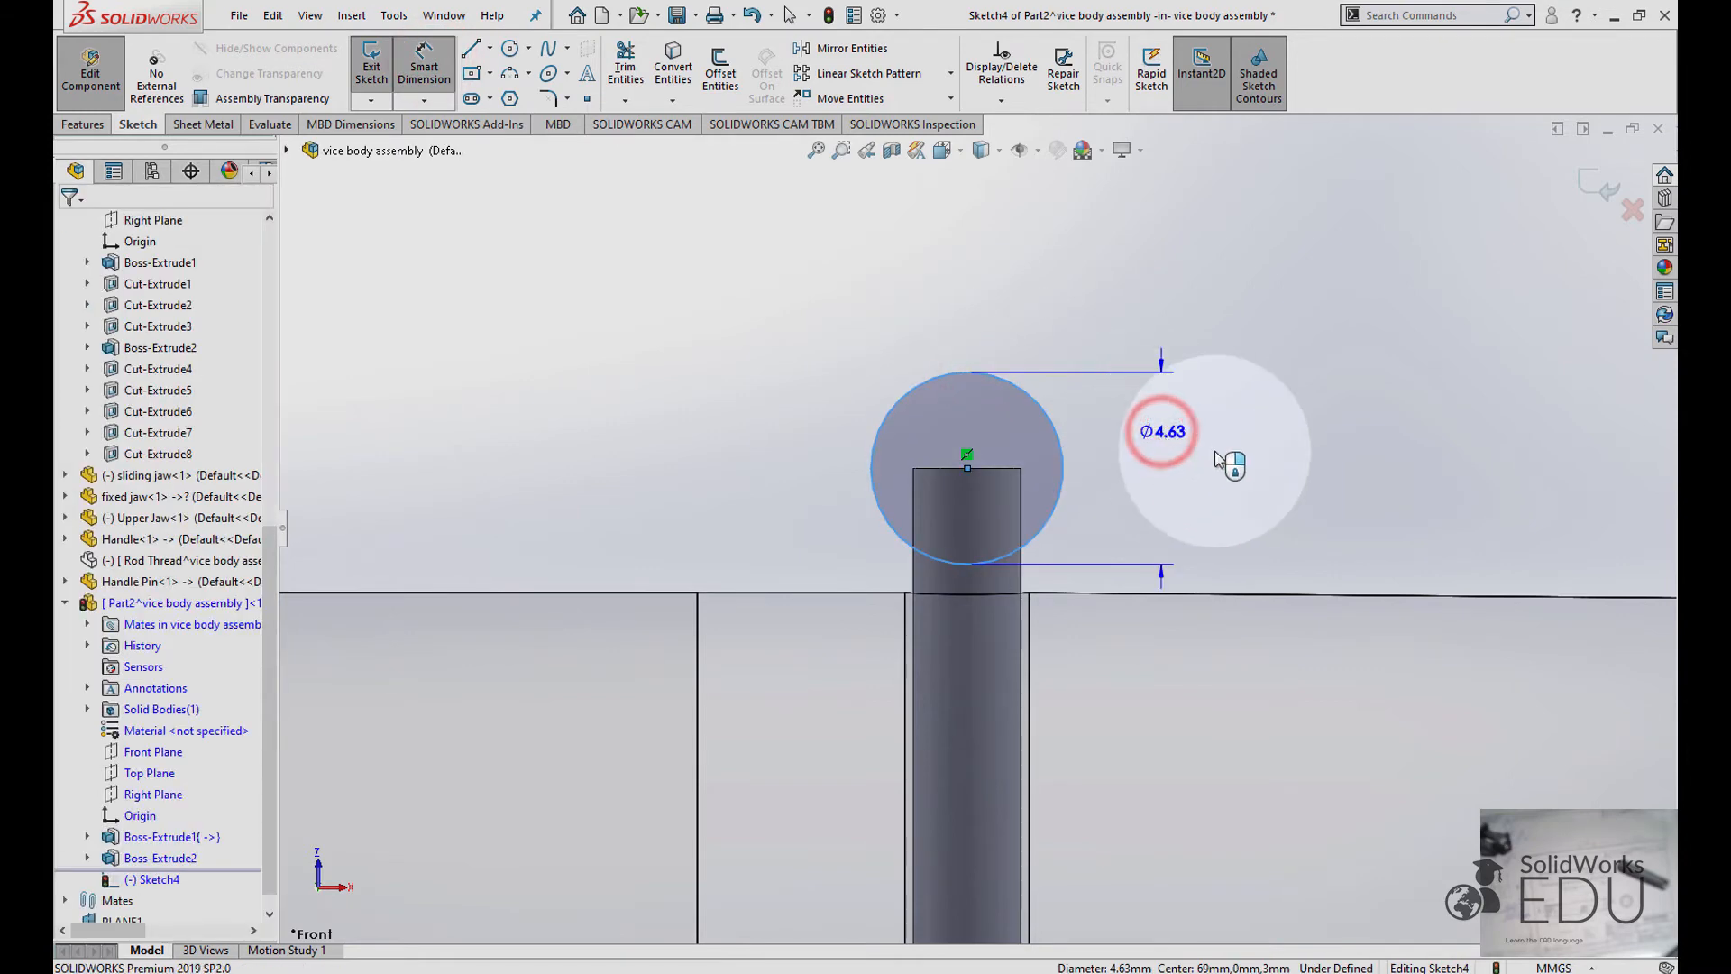
type("5")
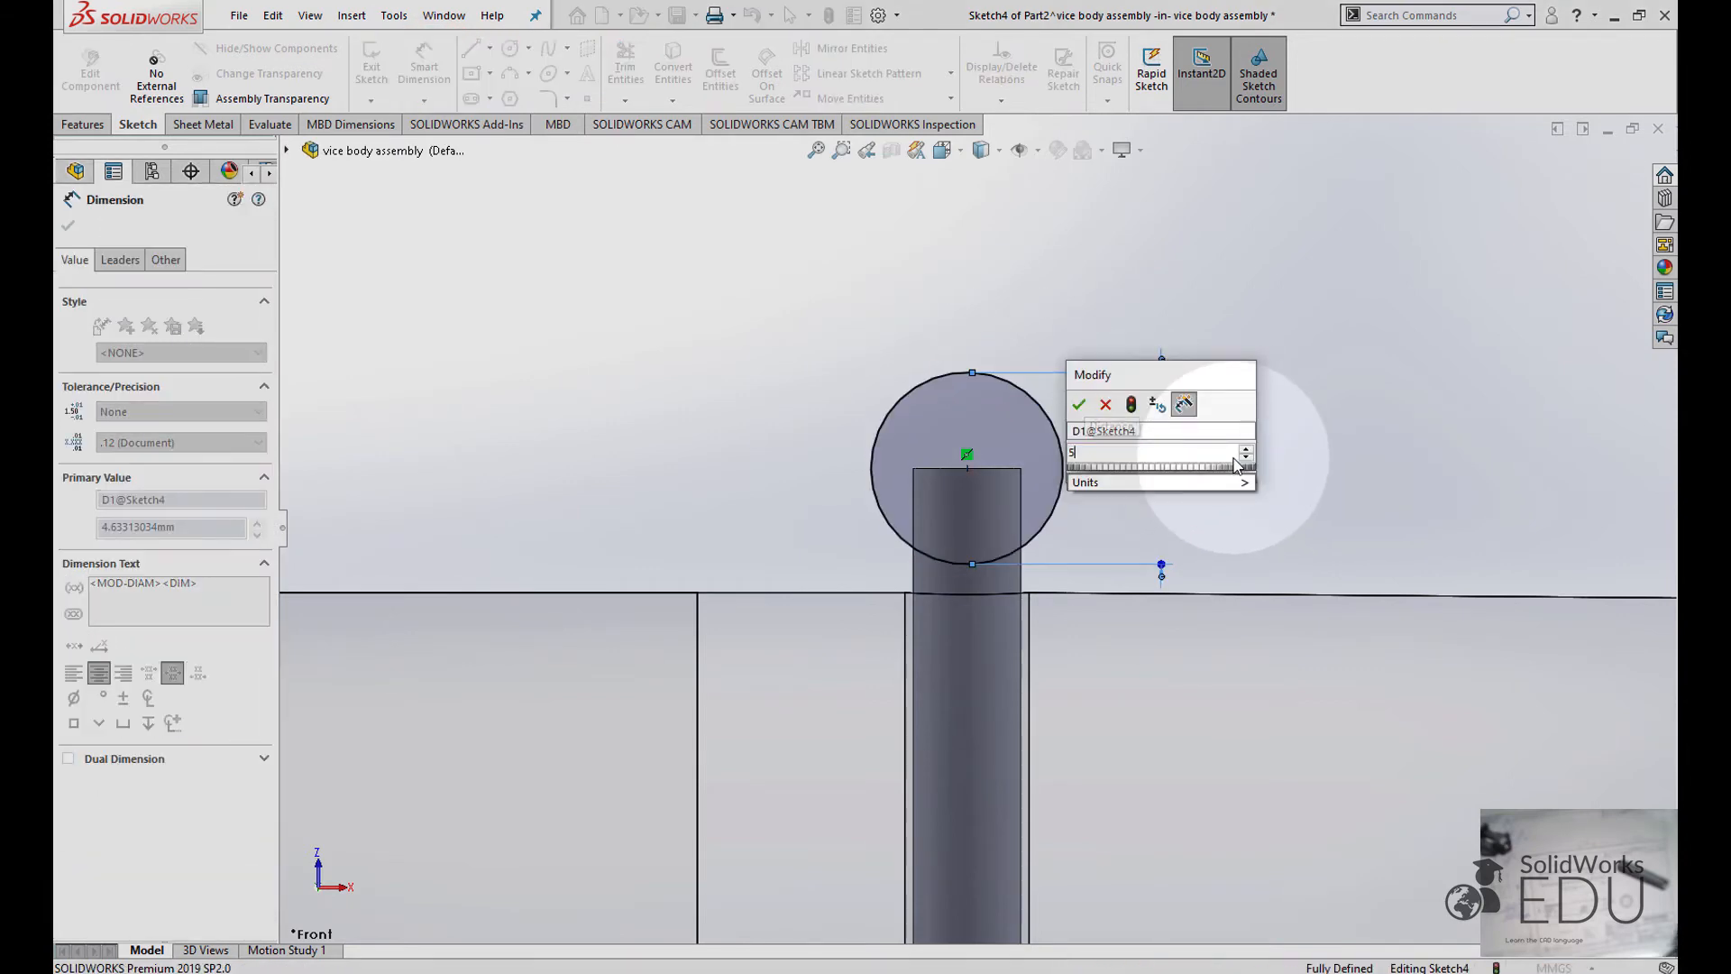
key("Return")
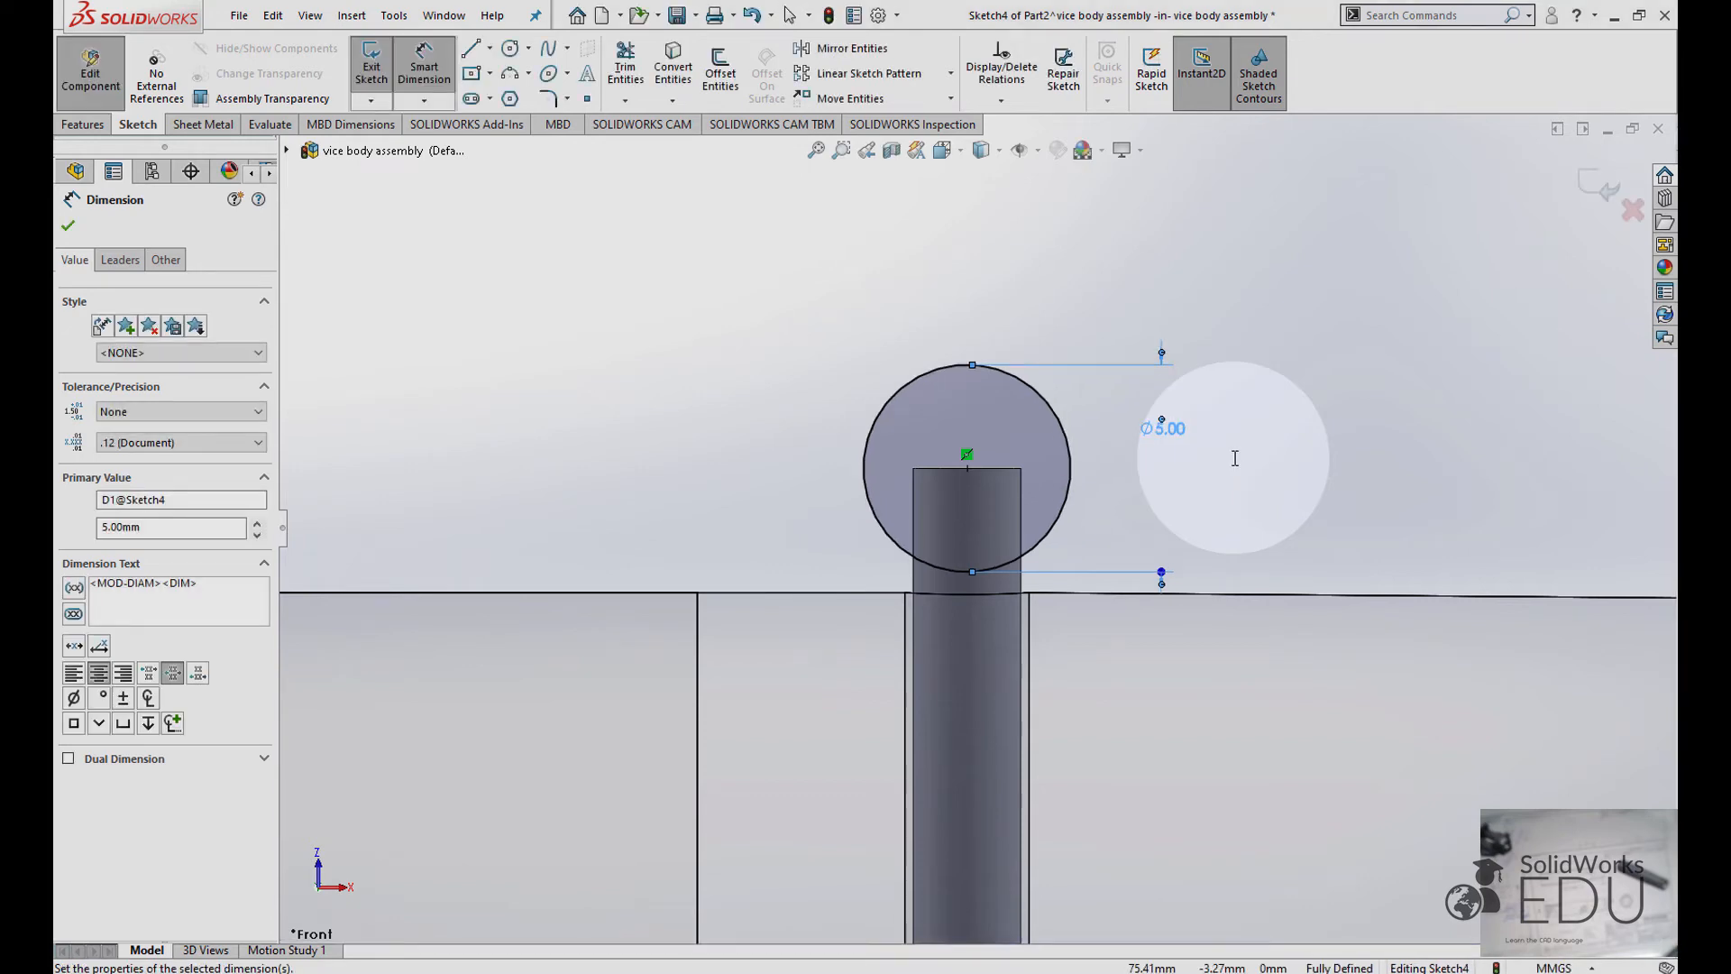
- Extrude the 5 mm circle 10 mm with the Mid Plane condition as a merged crosswise head, and return to assembly editing
left_click(92, 129)
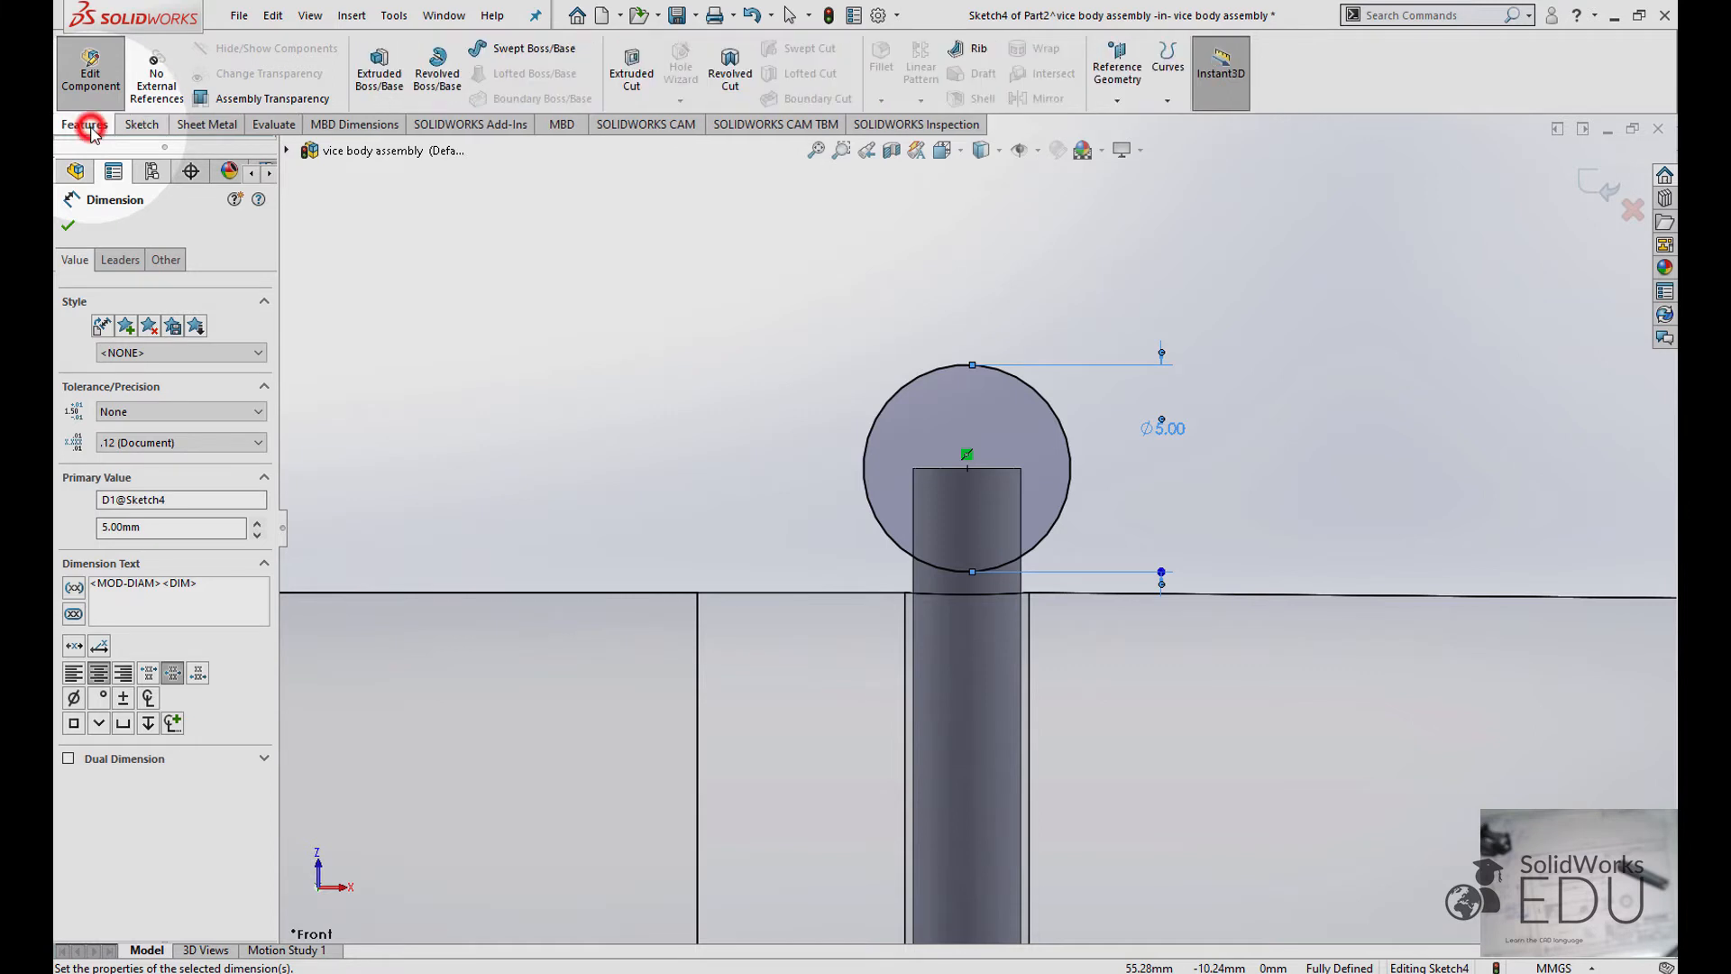
scroll(765, 390, "down", 2)
middle_click_drag(766, 390, 742, 483)
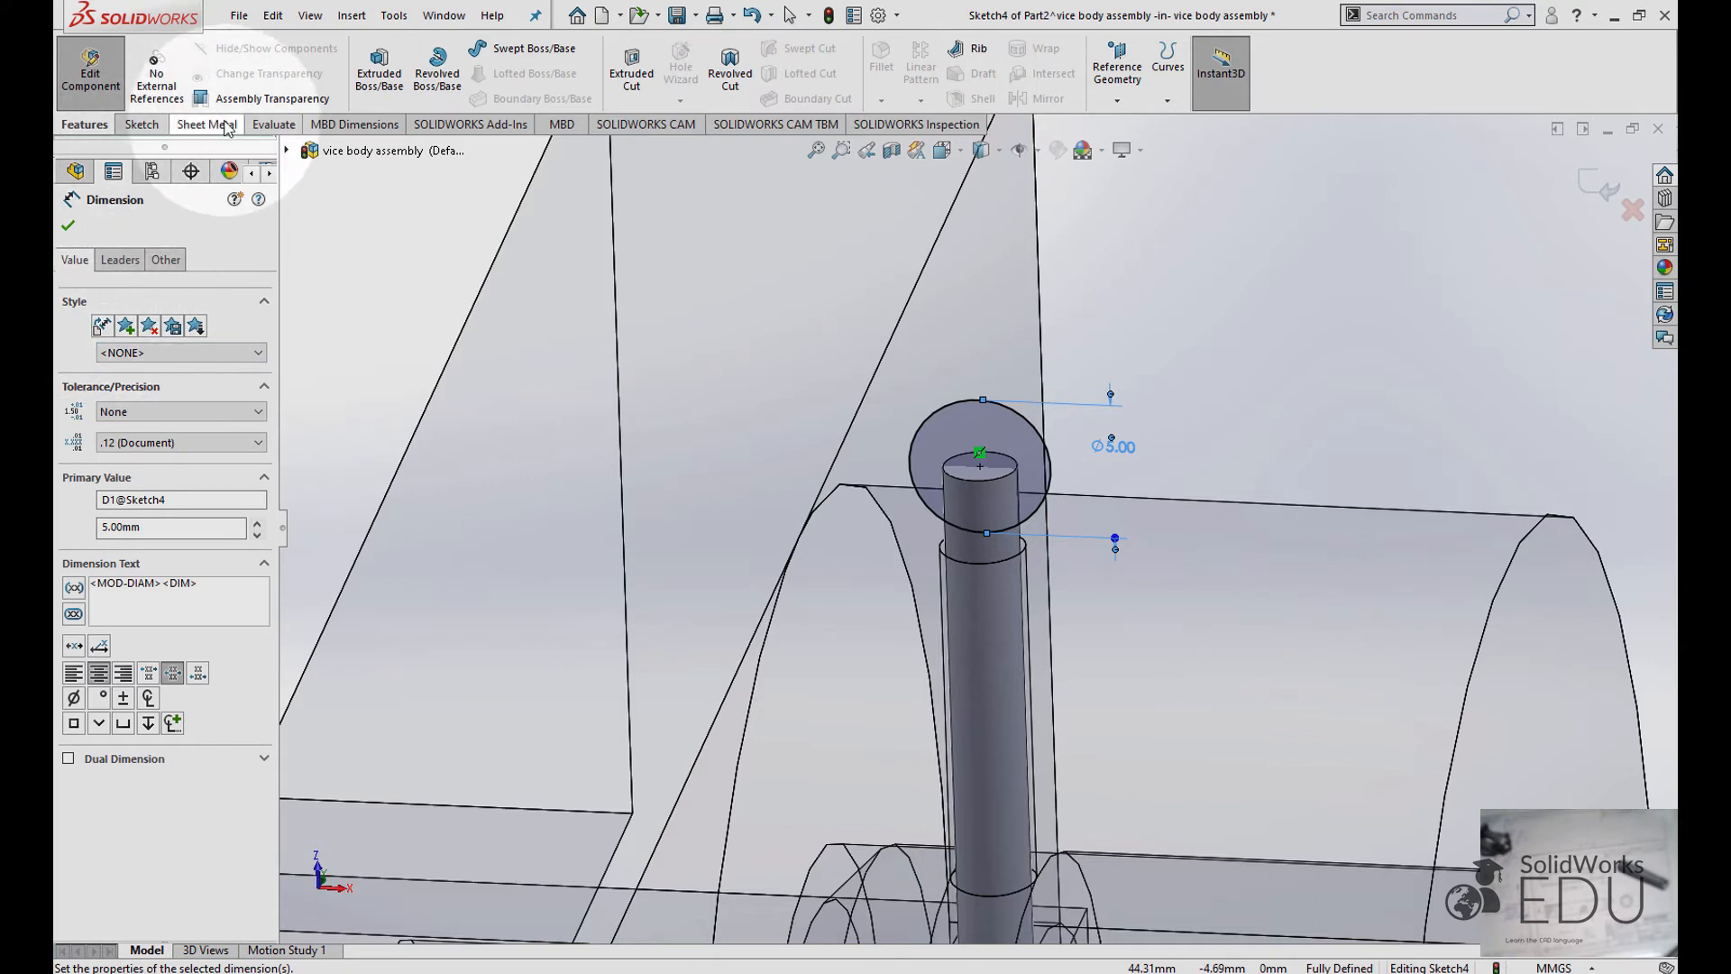
left_click(389, 82)
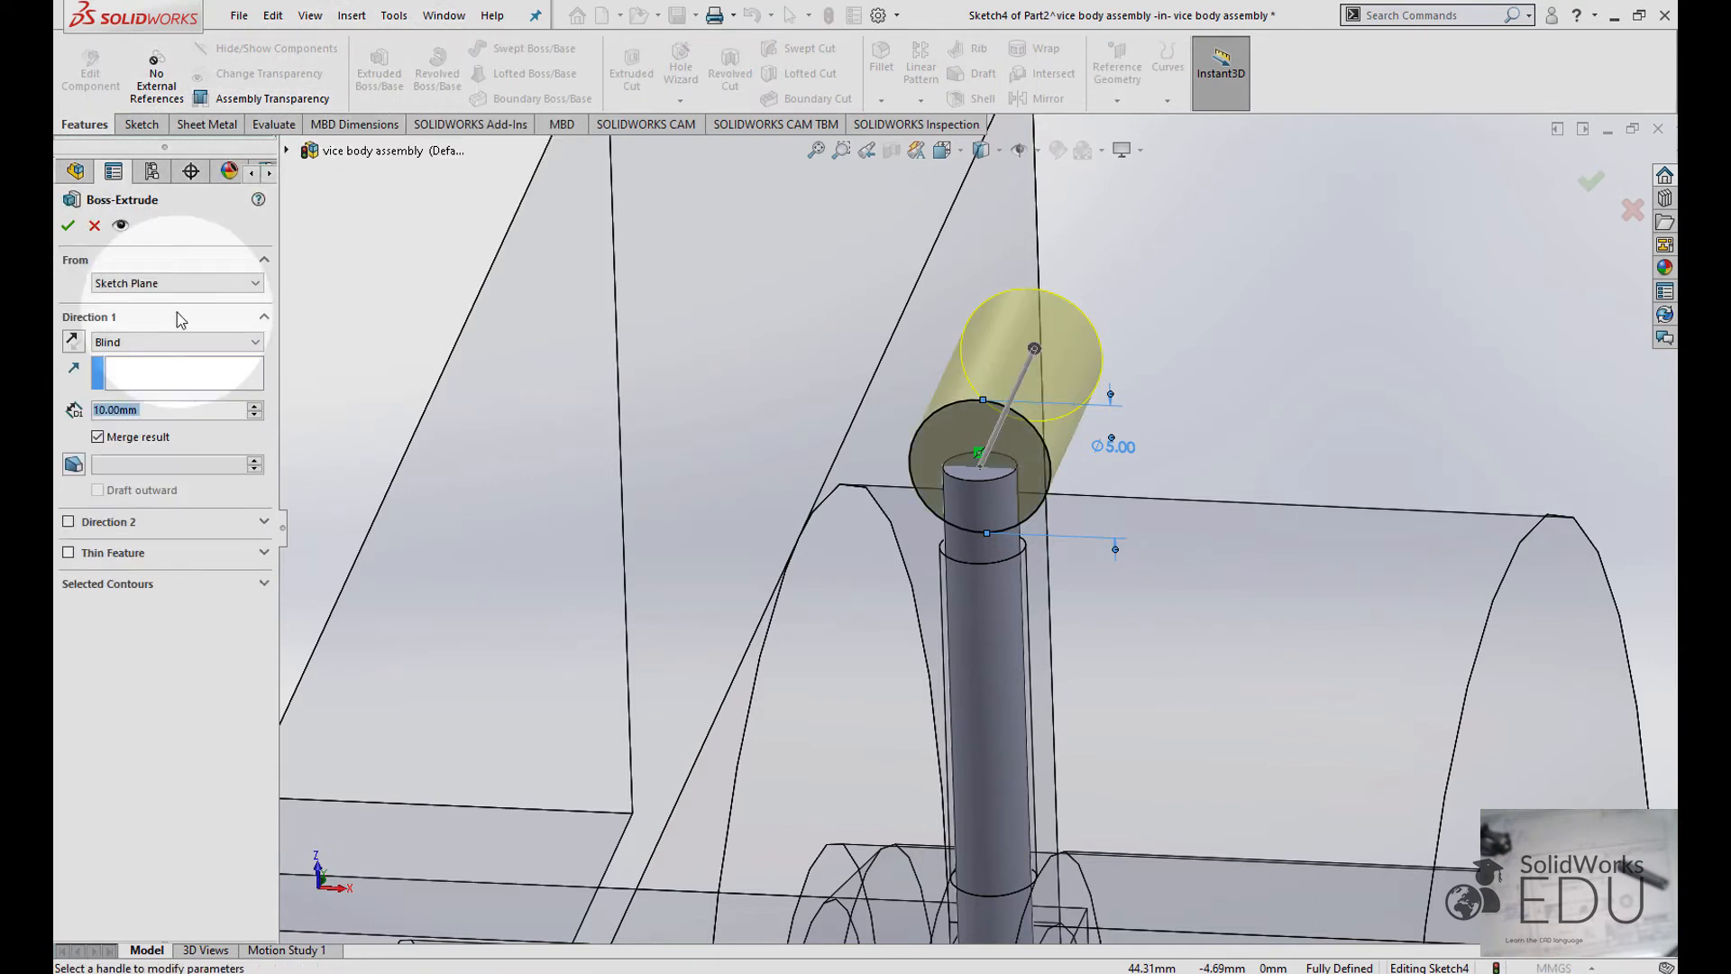
left_click(103, 342)
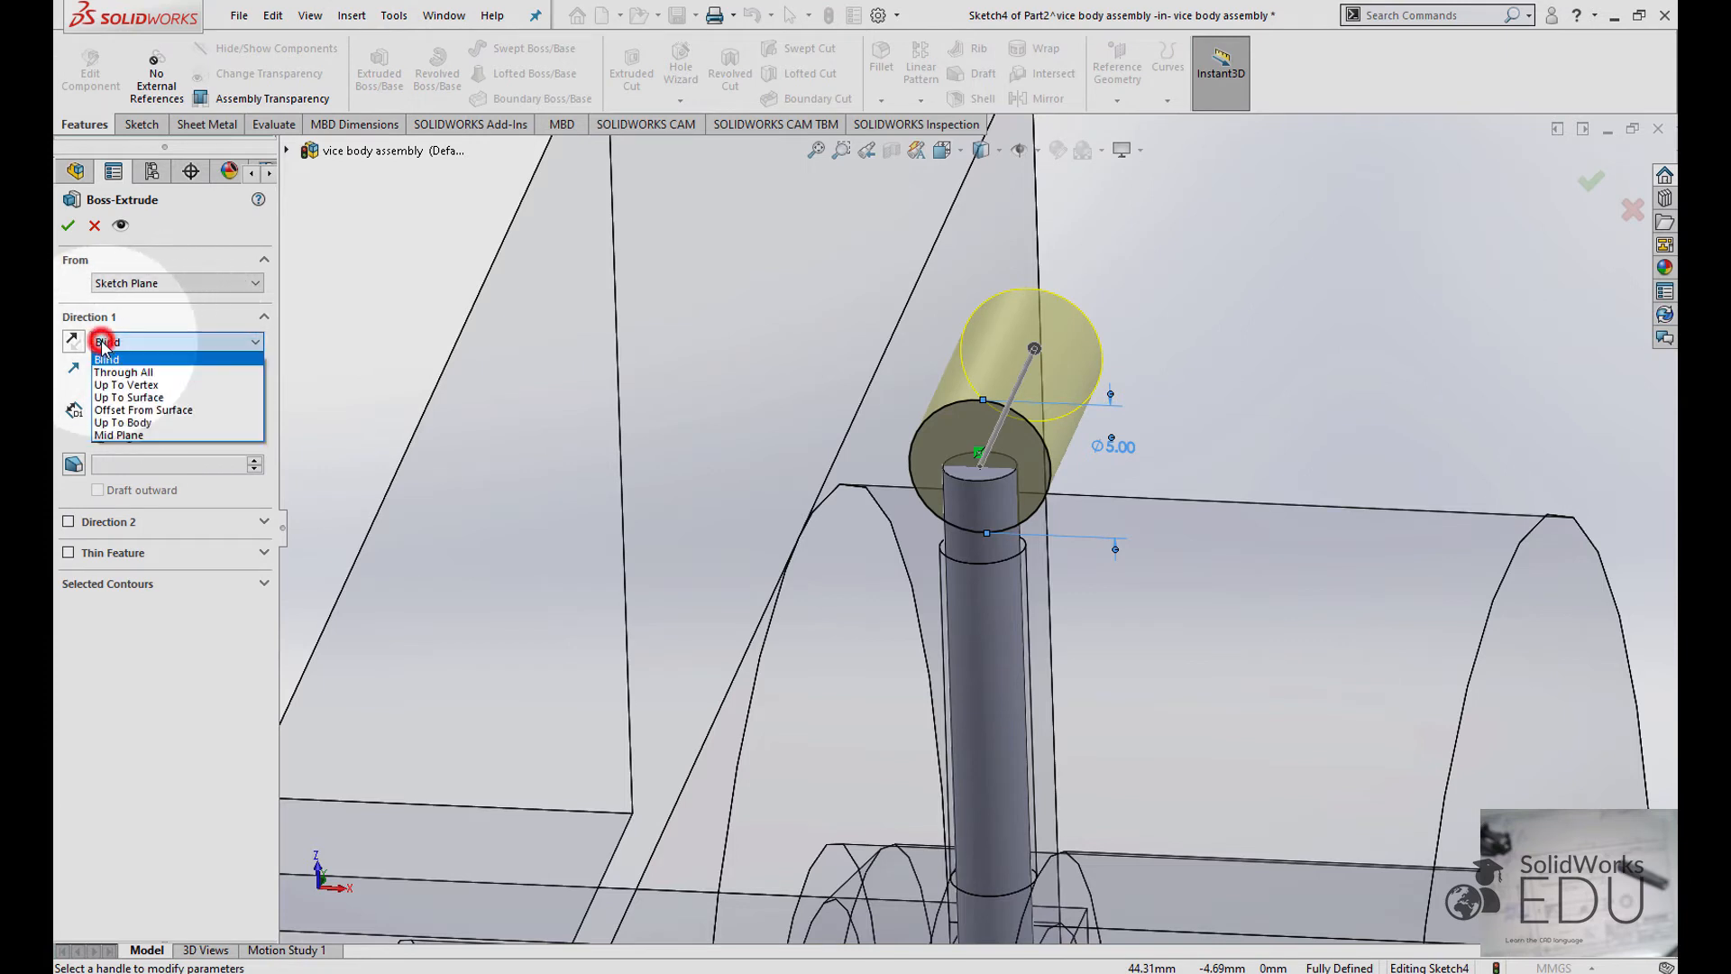
left_click(123, 436)
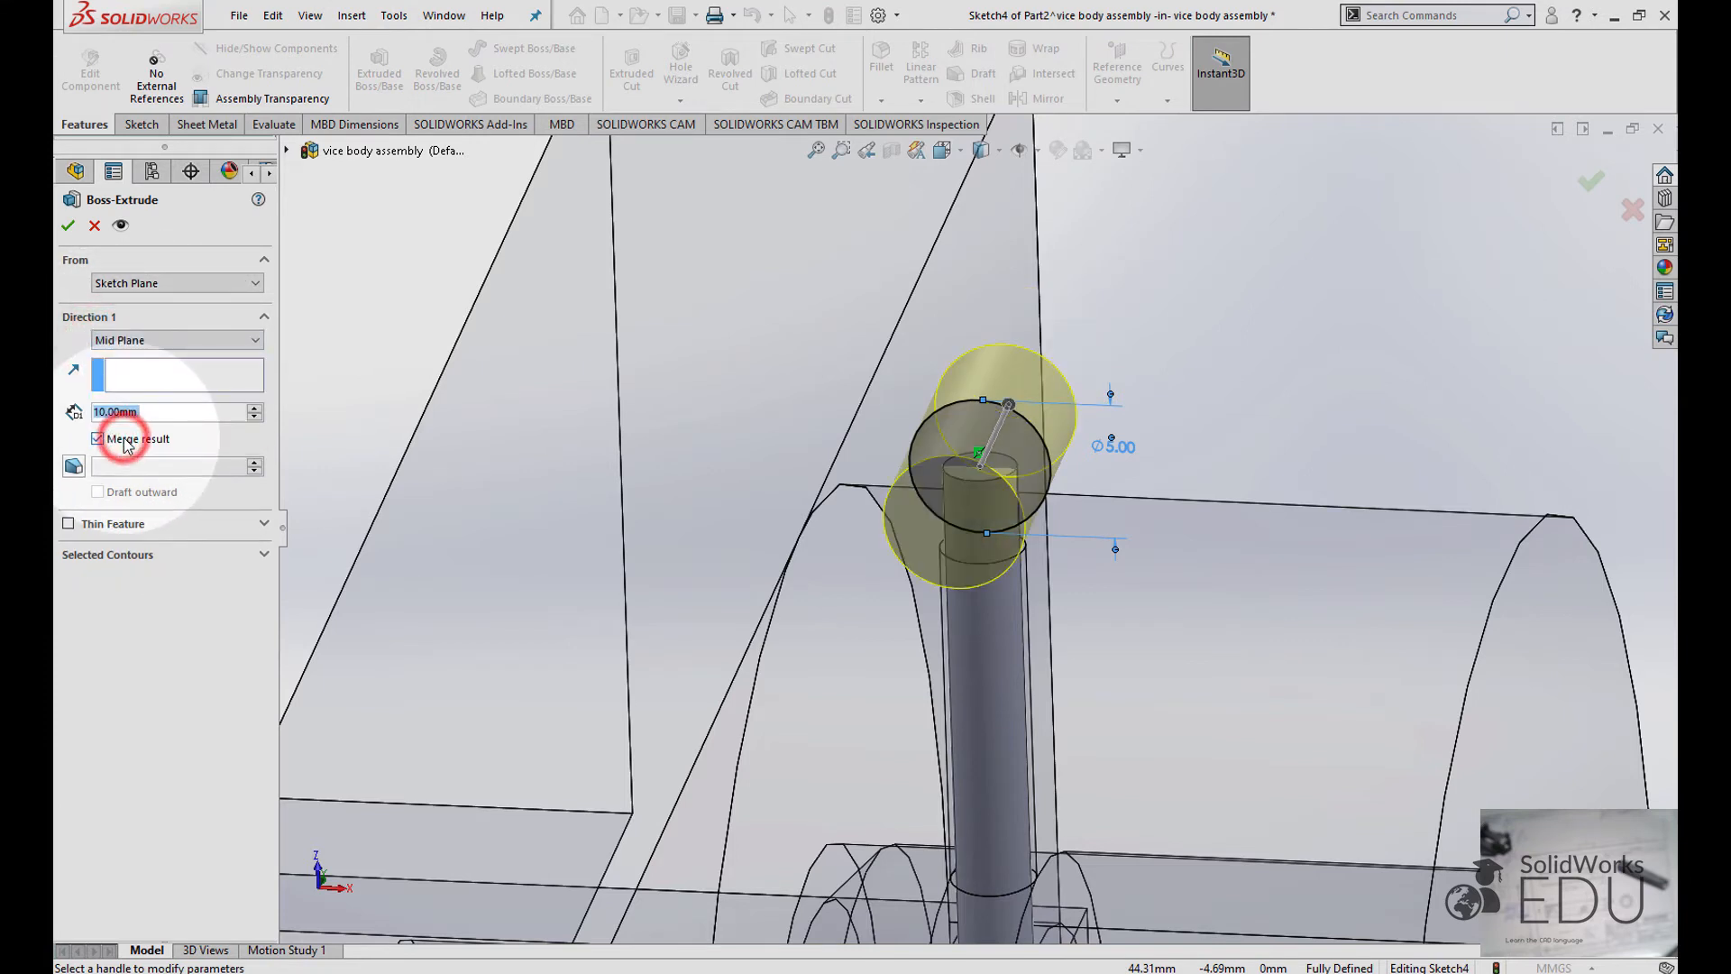
middle_click_drag(773, 491, 727, 495)
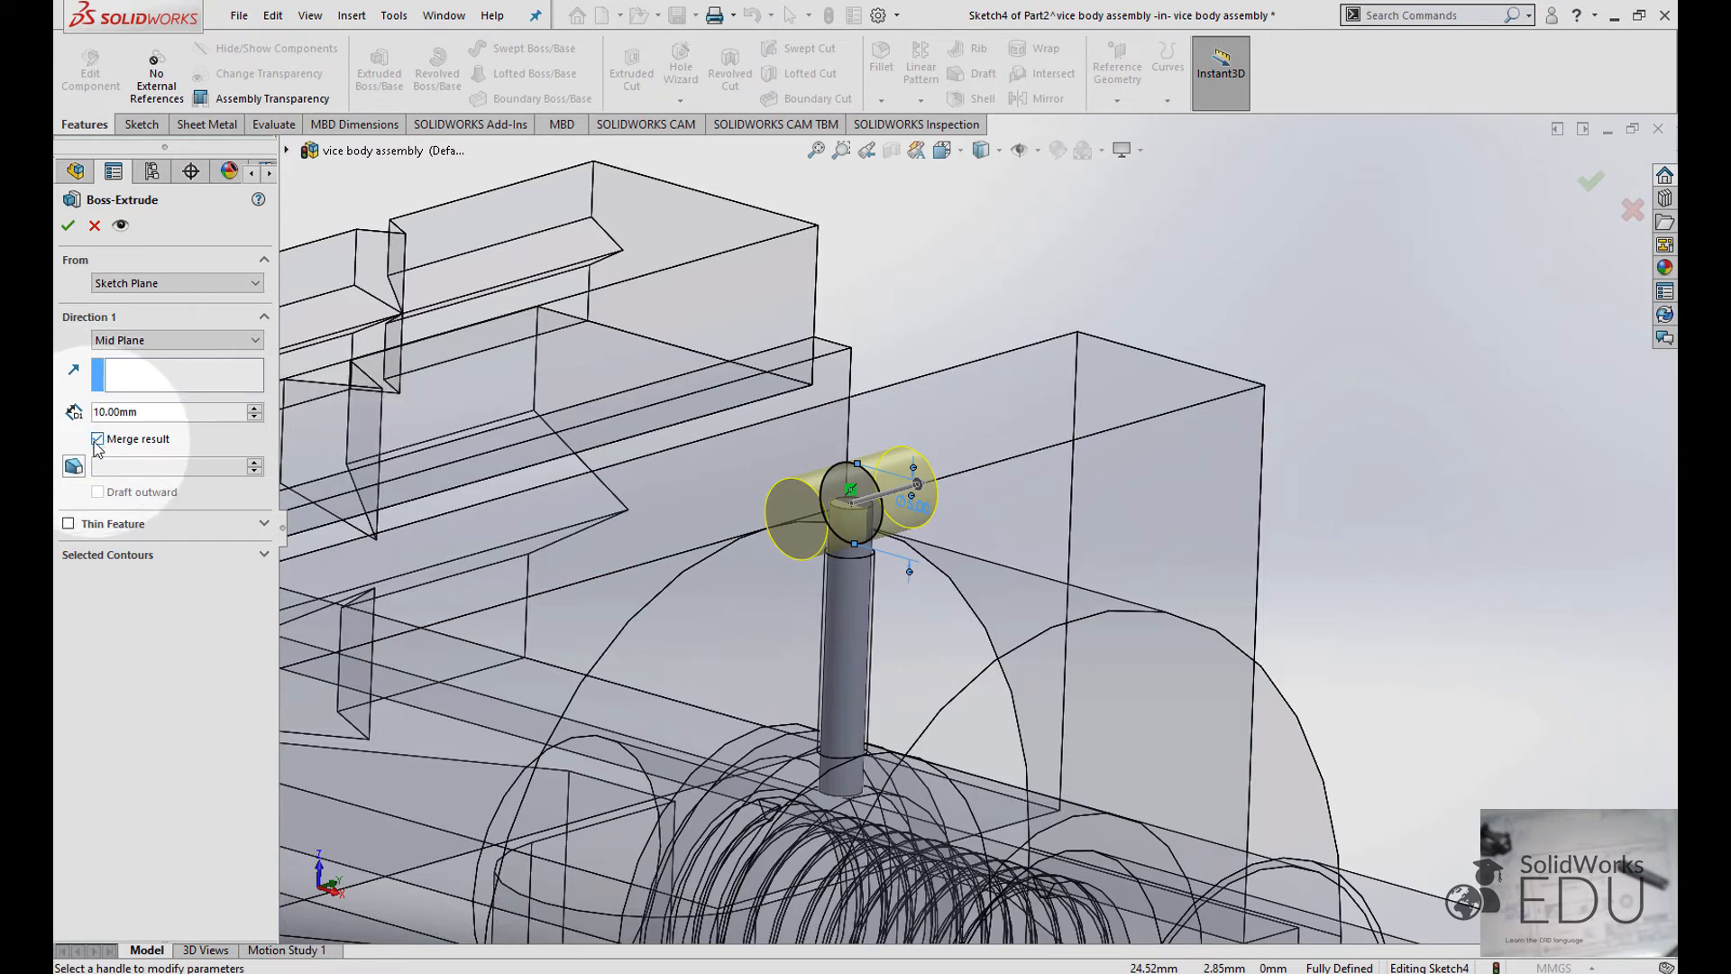
left_click(69, 226)
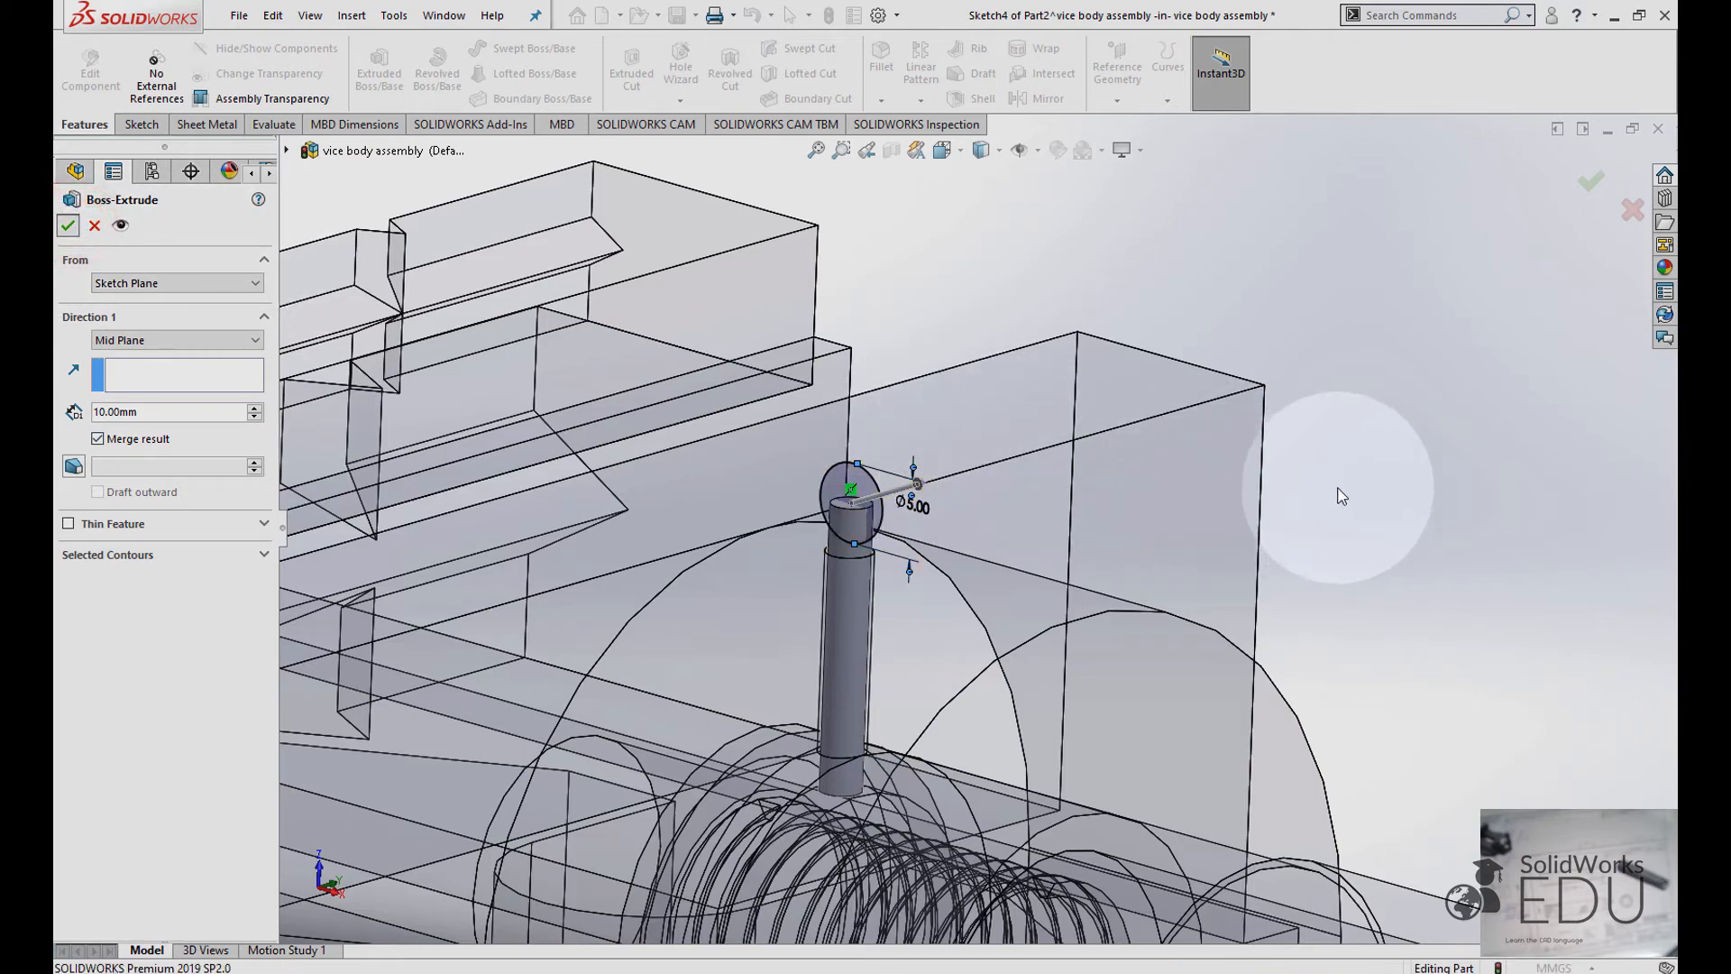
mouse_move(1457, 541)
middle_mouse_down()
mouse_move(1333, 572)
mouse_move(631, 449)
middle_mouse_up()
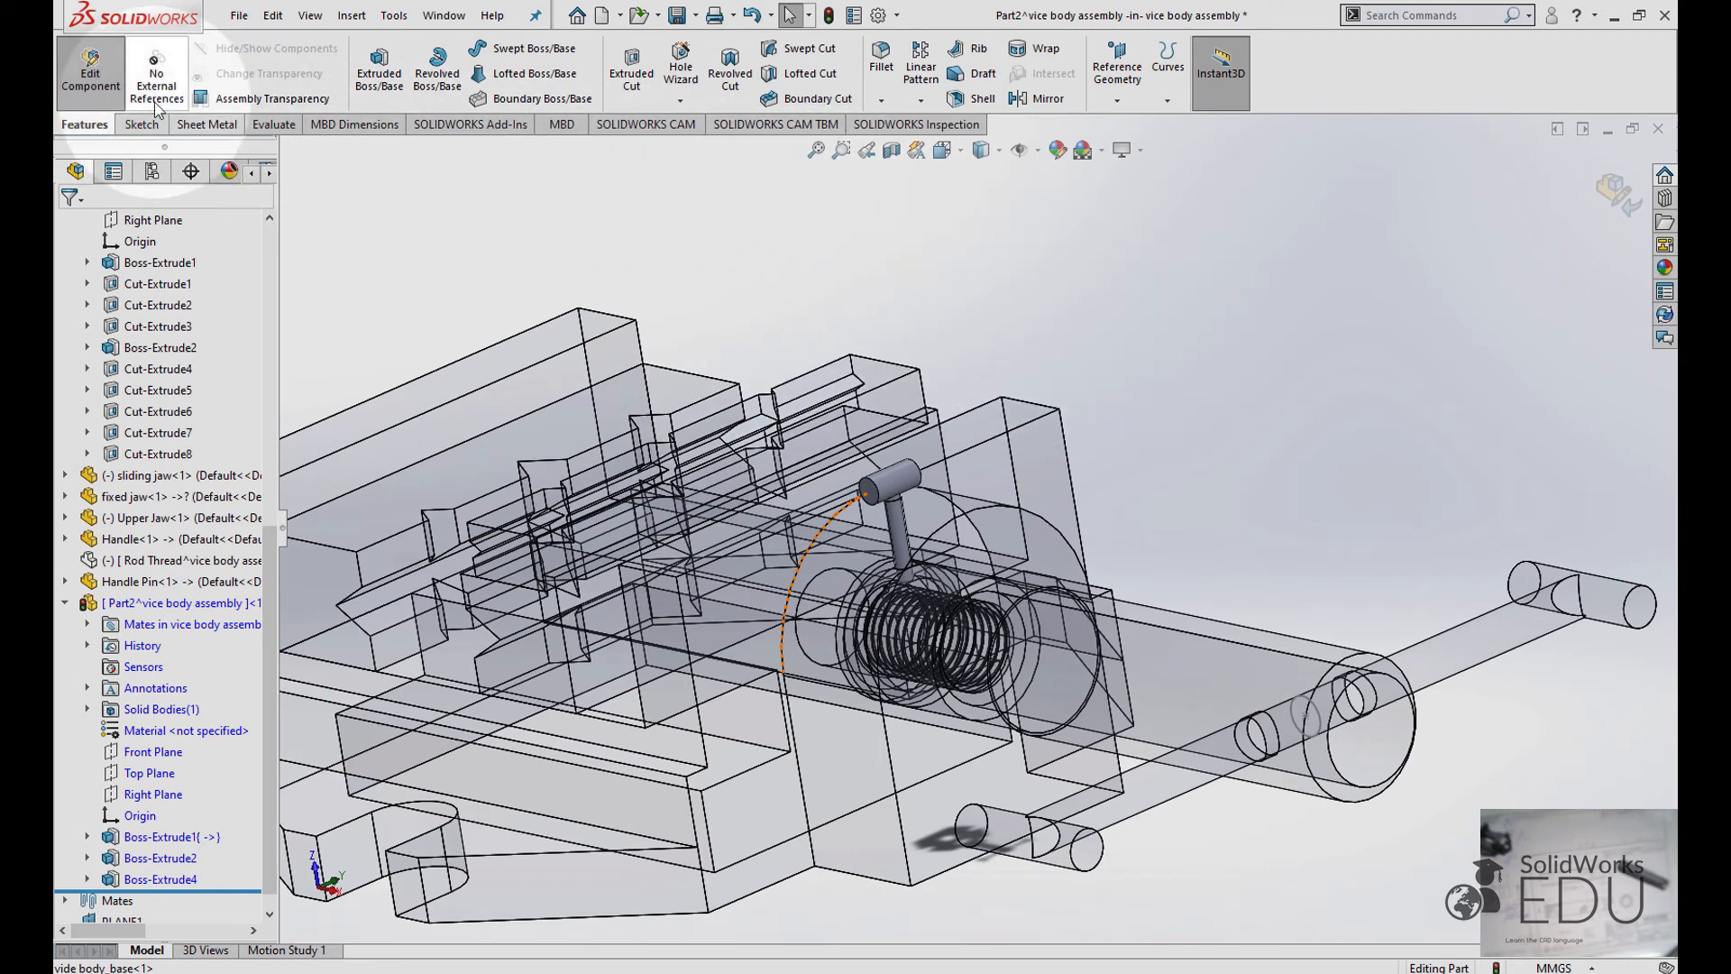
left_click(96, 75)
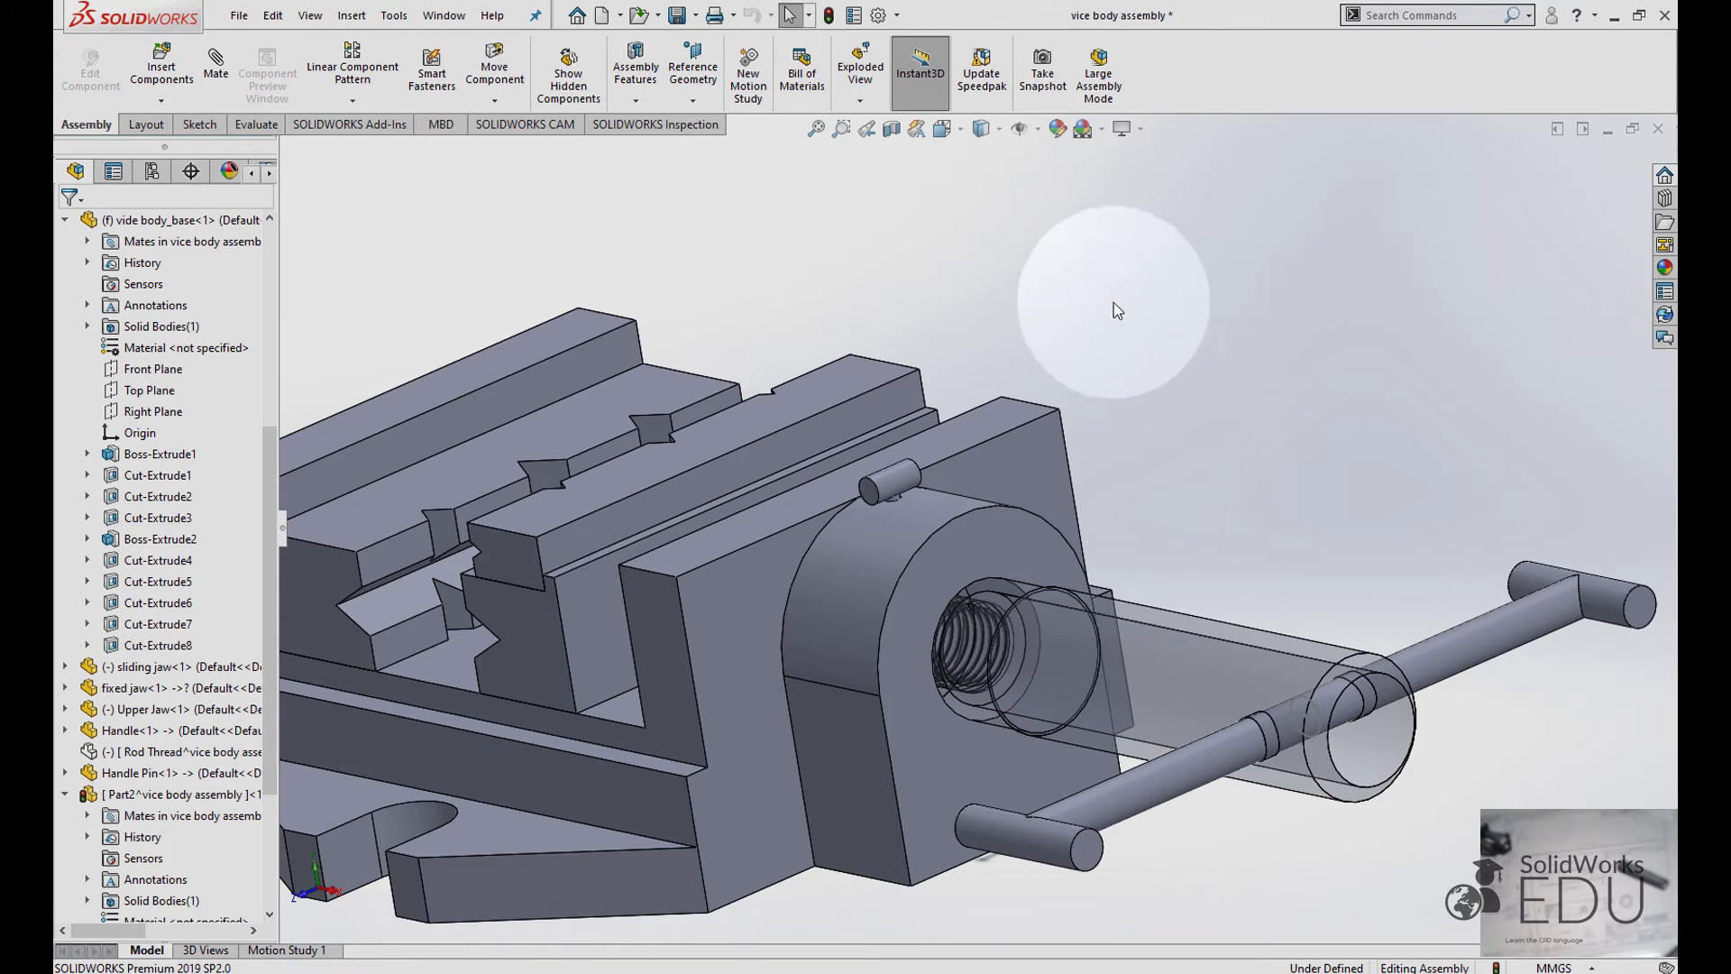
- Rename the new pin component as Handle fixed pin and rebuild the assembly
left_click(161, 794)
left_click(158, 797)
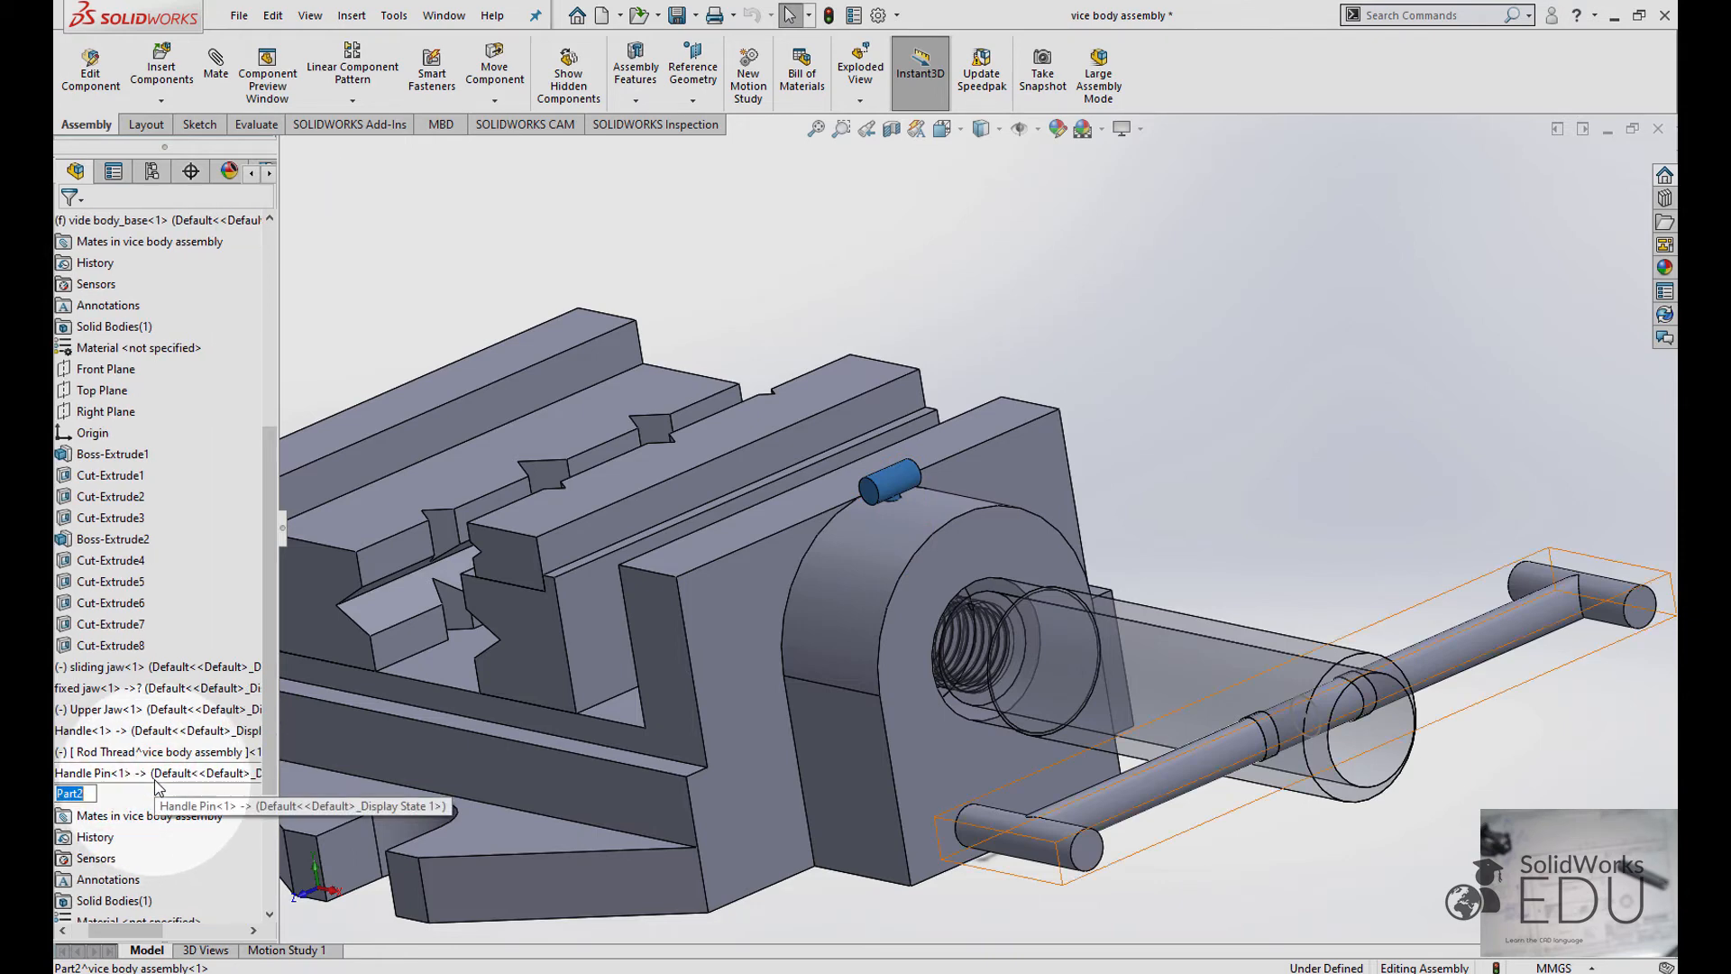
key("Caps_Lock")
type("H")
key("Caps_Lock")
type("andle fixed pin")
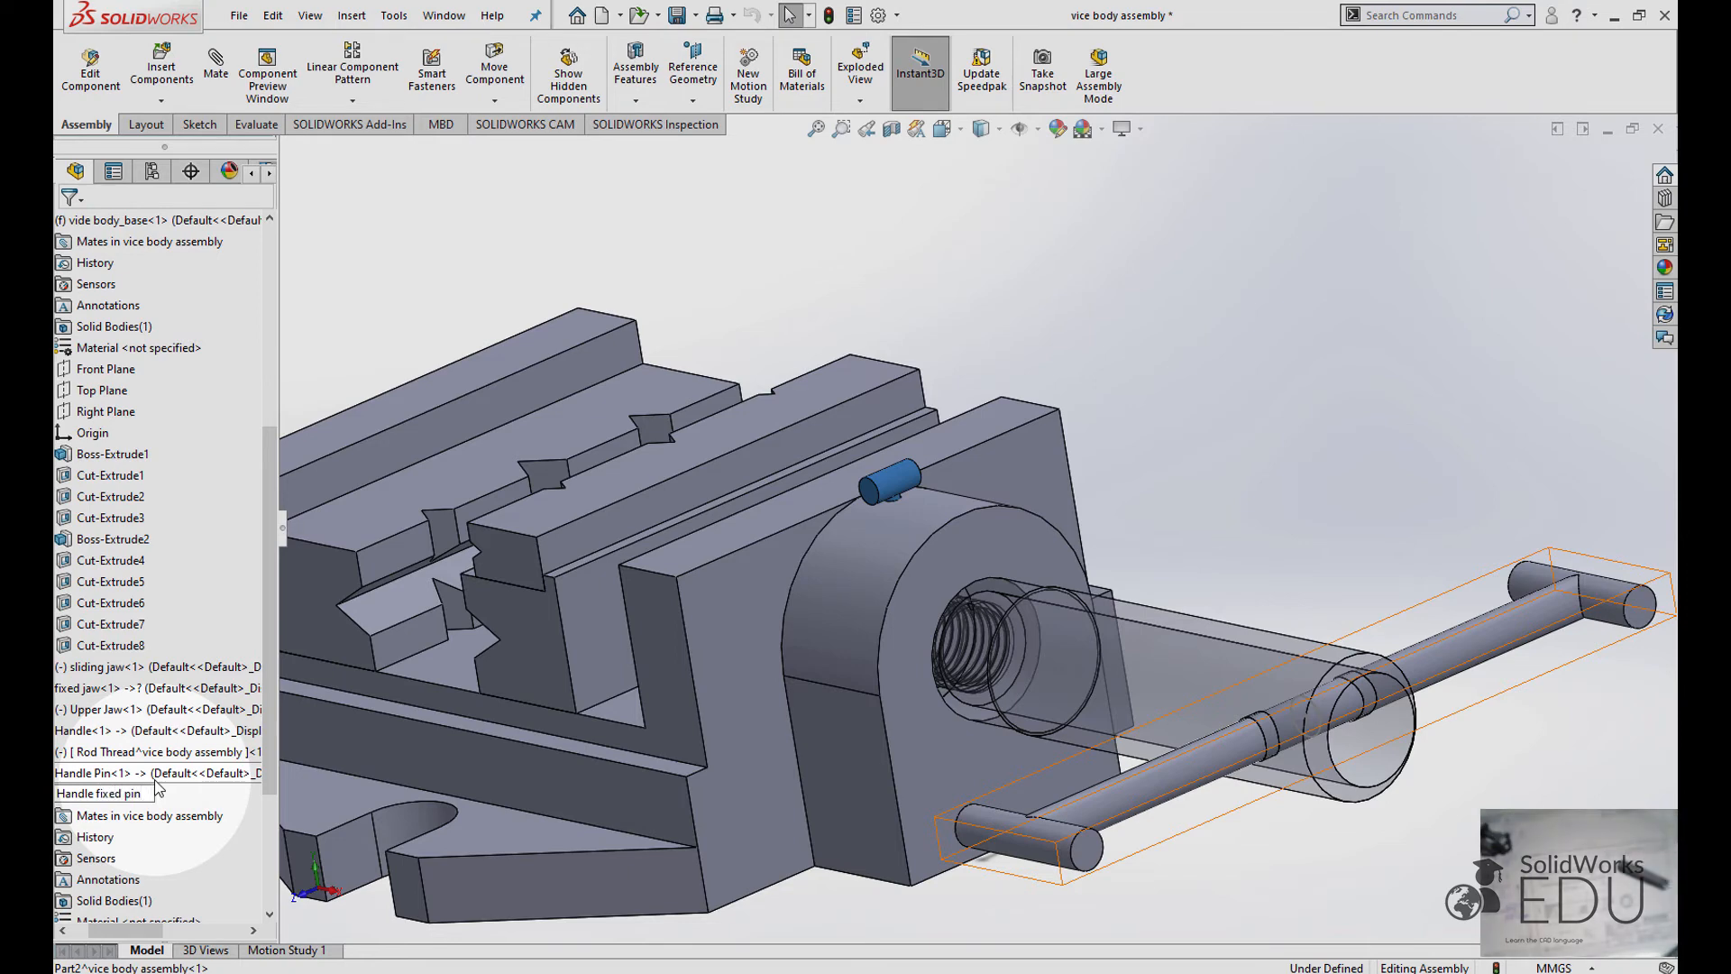
key("Return")
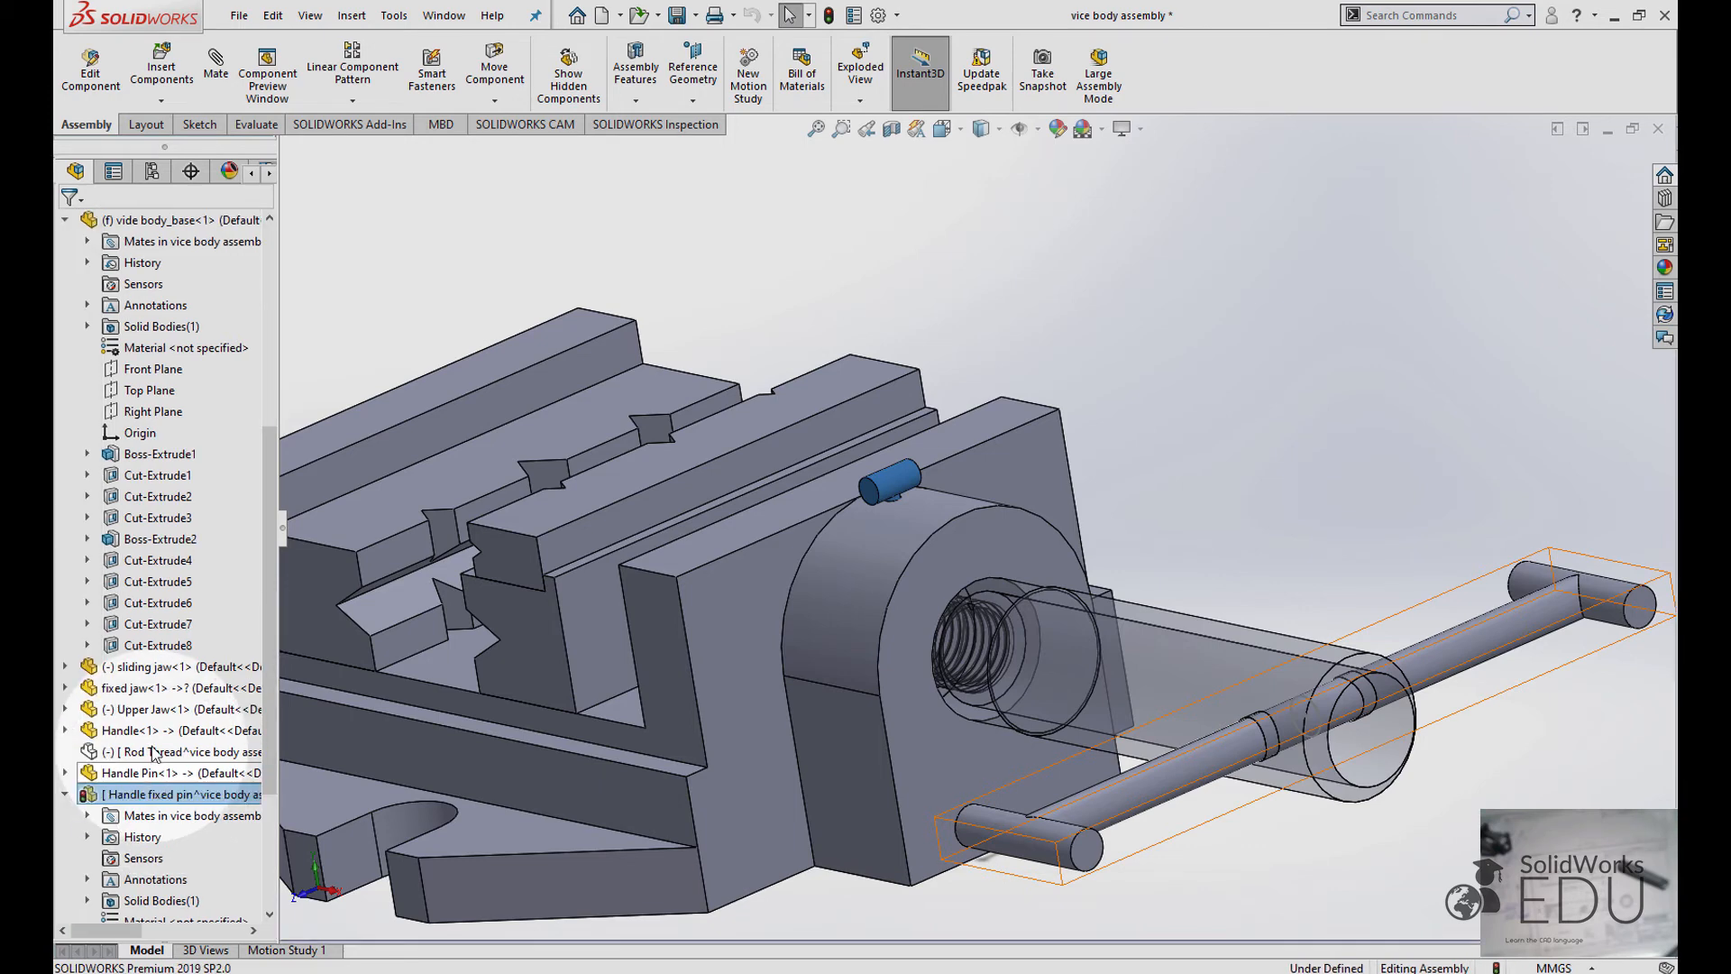
left_click(1212, 429)
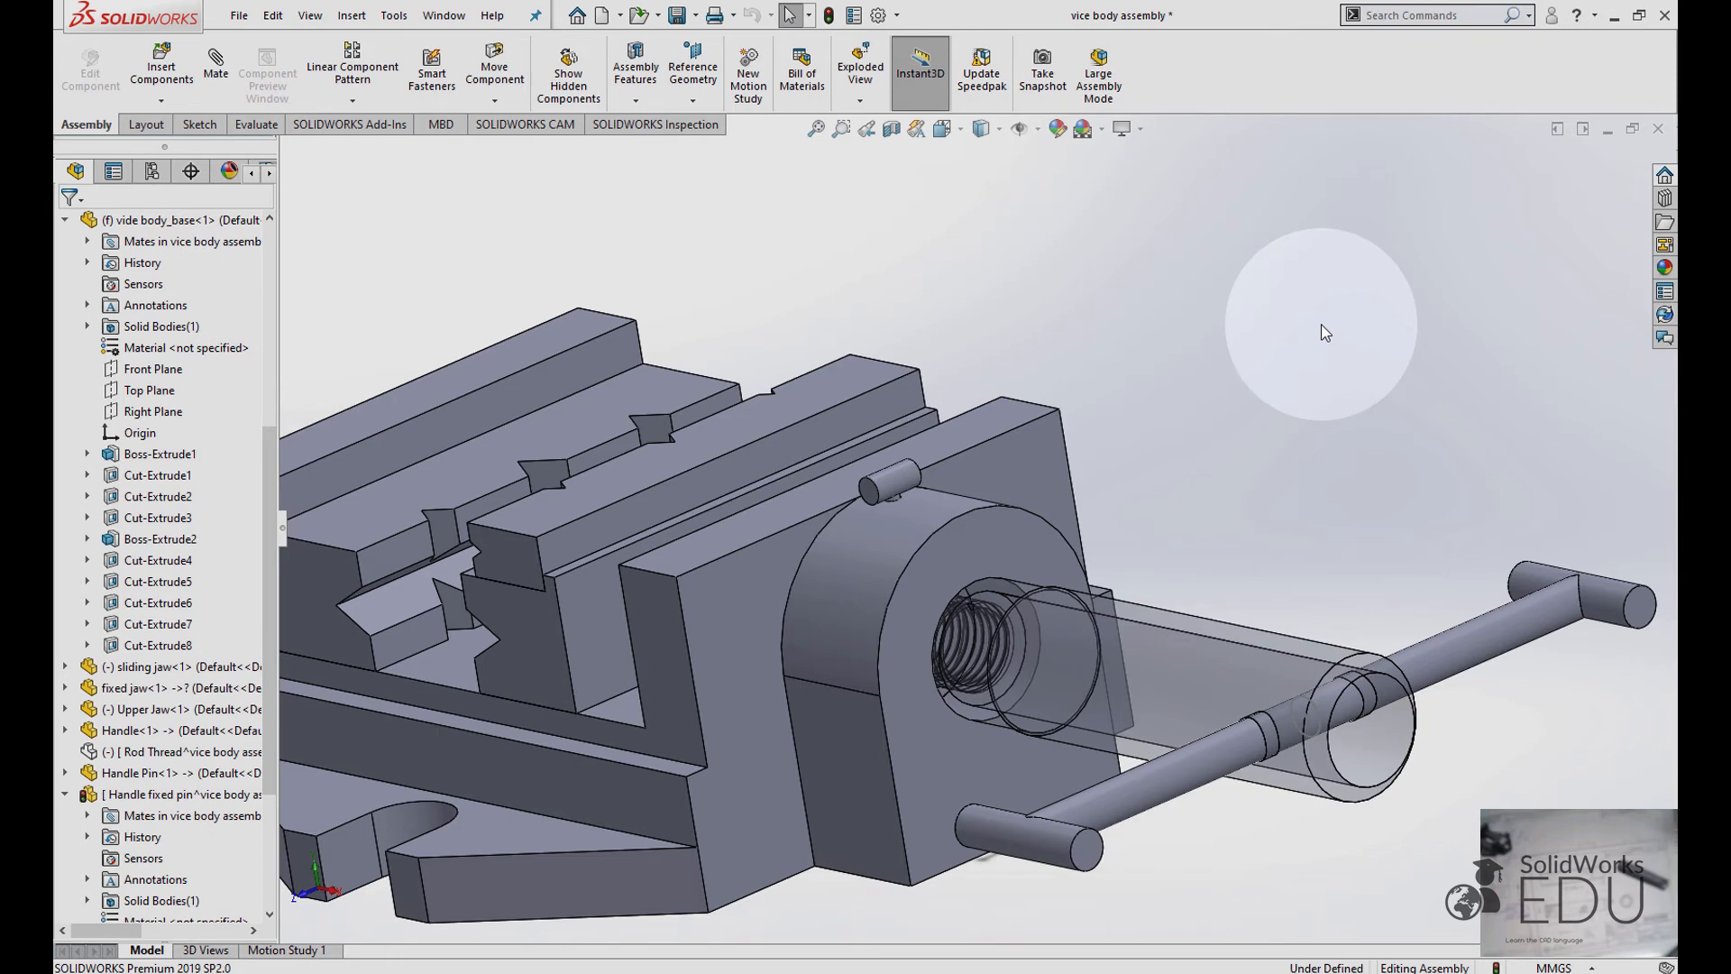
left_click(825, 15)
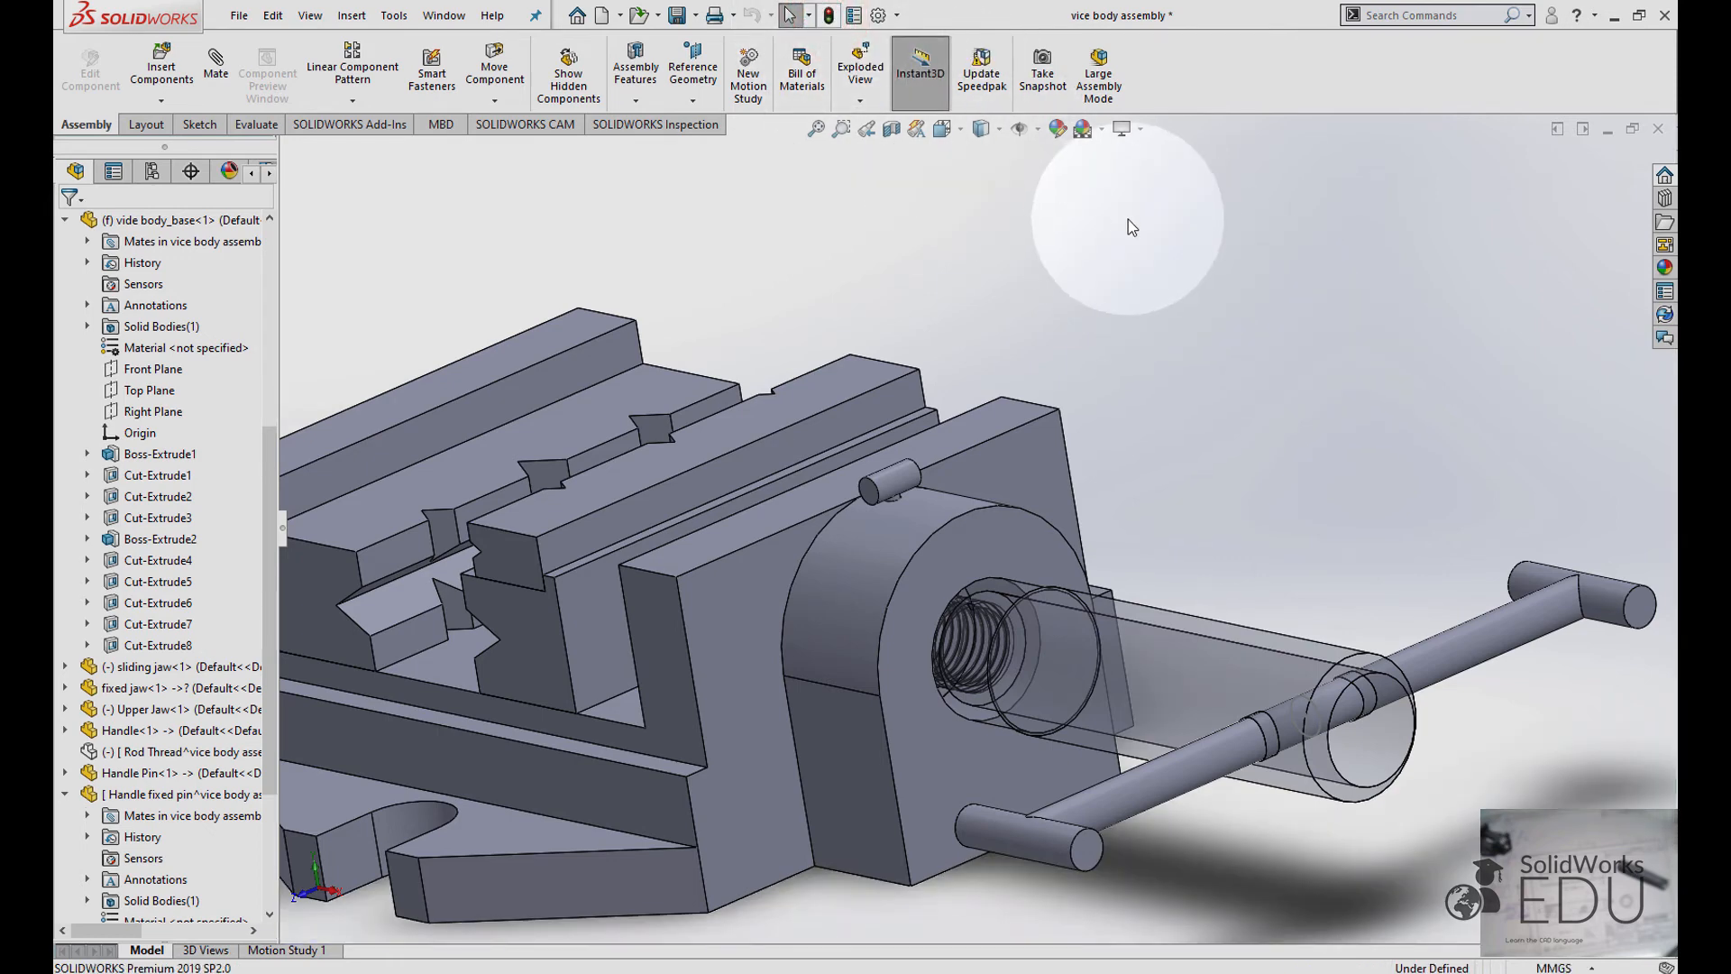
- Show the hidden Rod Thread component in the vice assembly
left_click(115, 754)
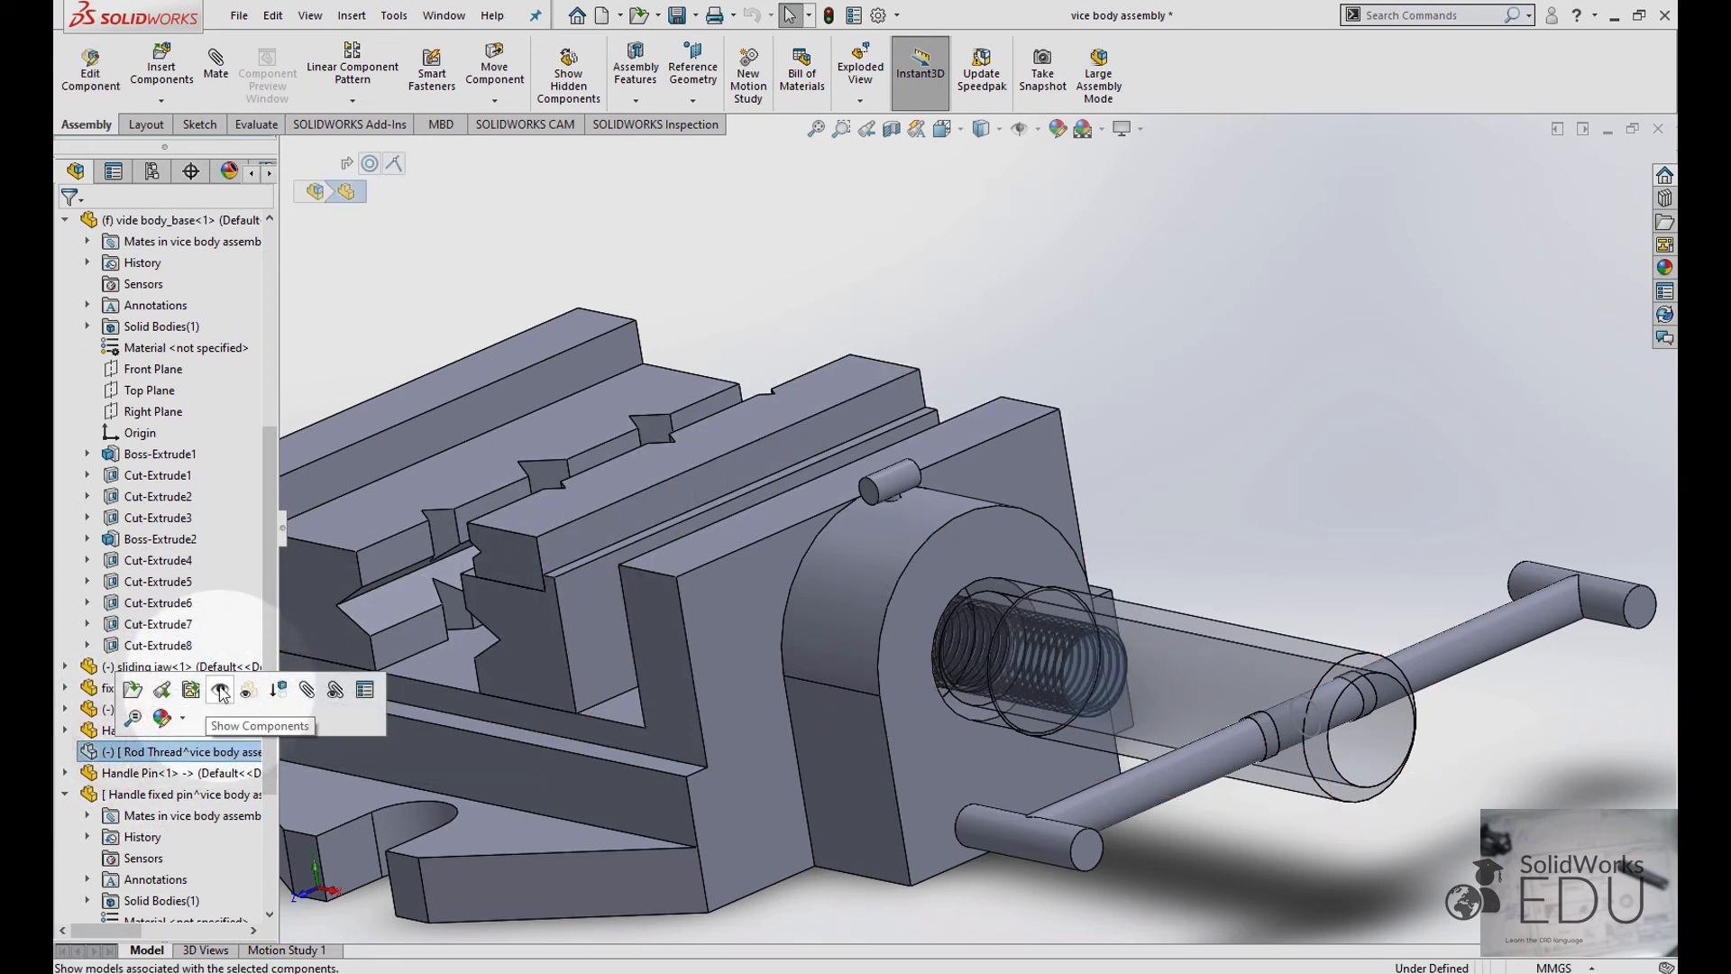
left_click(221, 694)
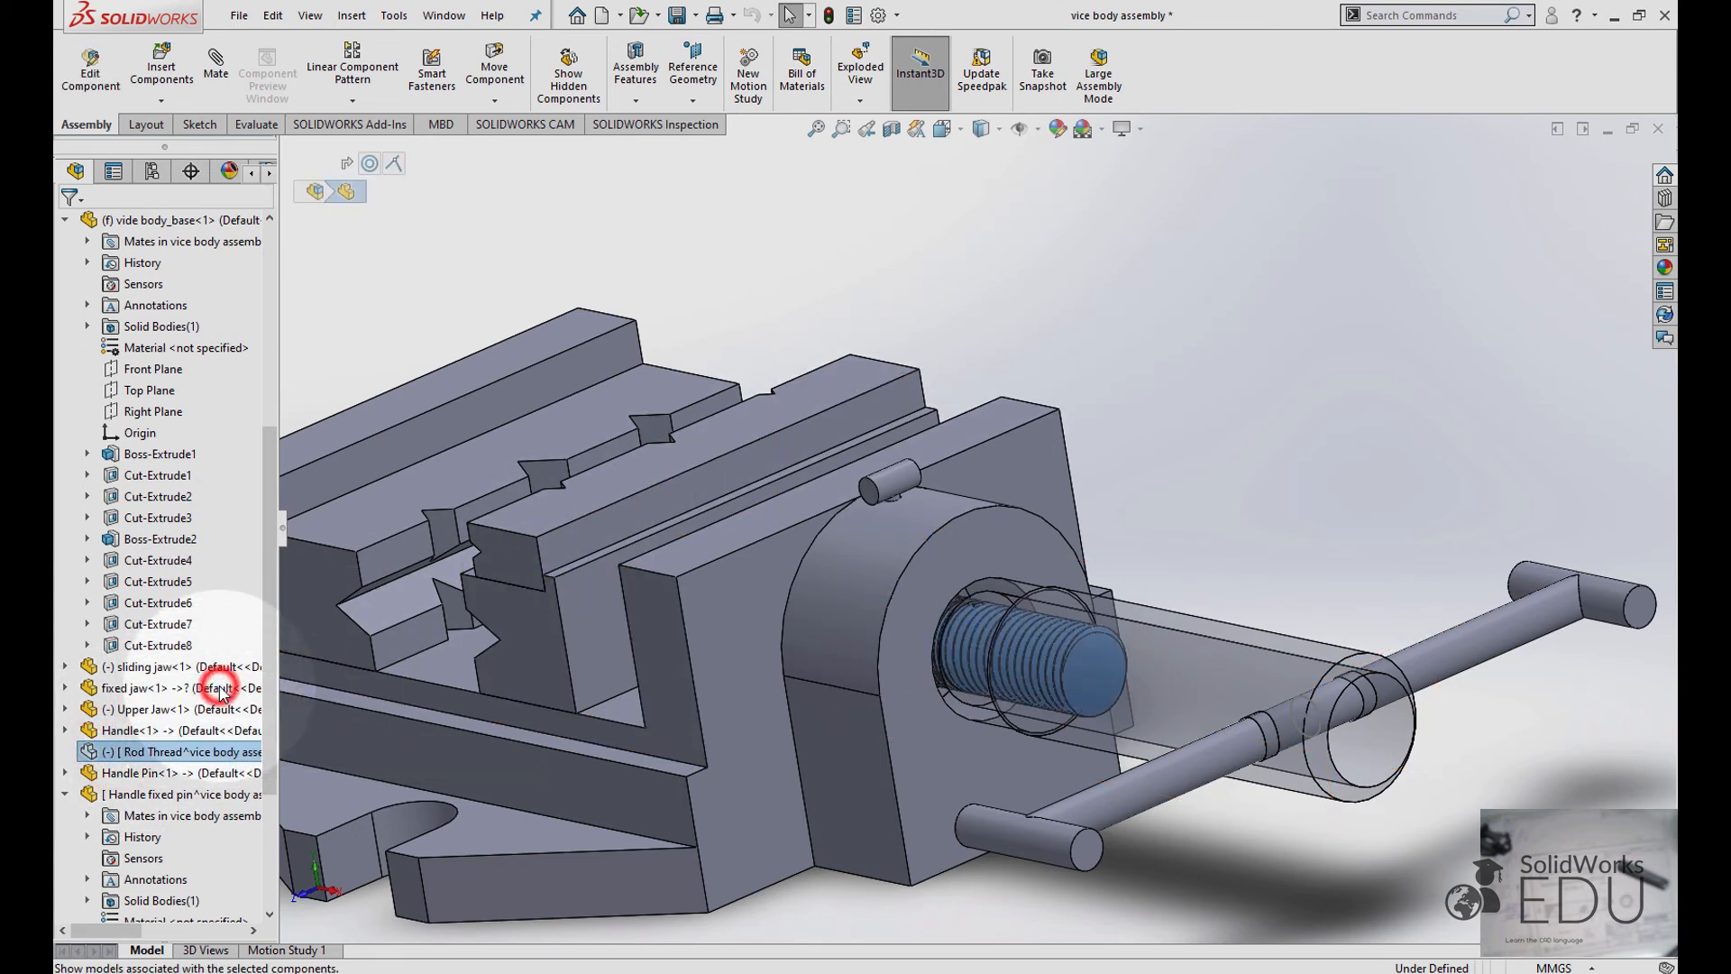
left_click(1168, 365)
- Turn off the transparency of the Handle component so it displays as opaque
left_click(1189, 660)
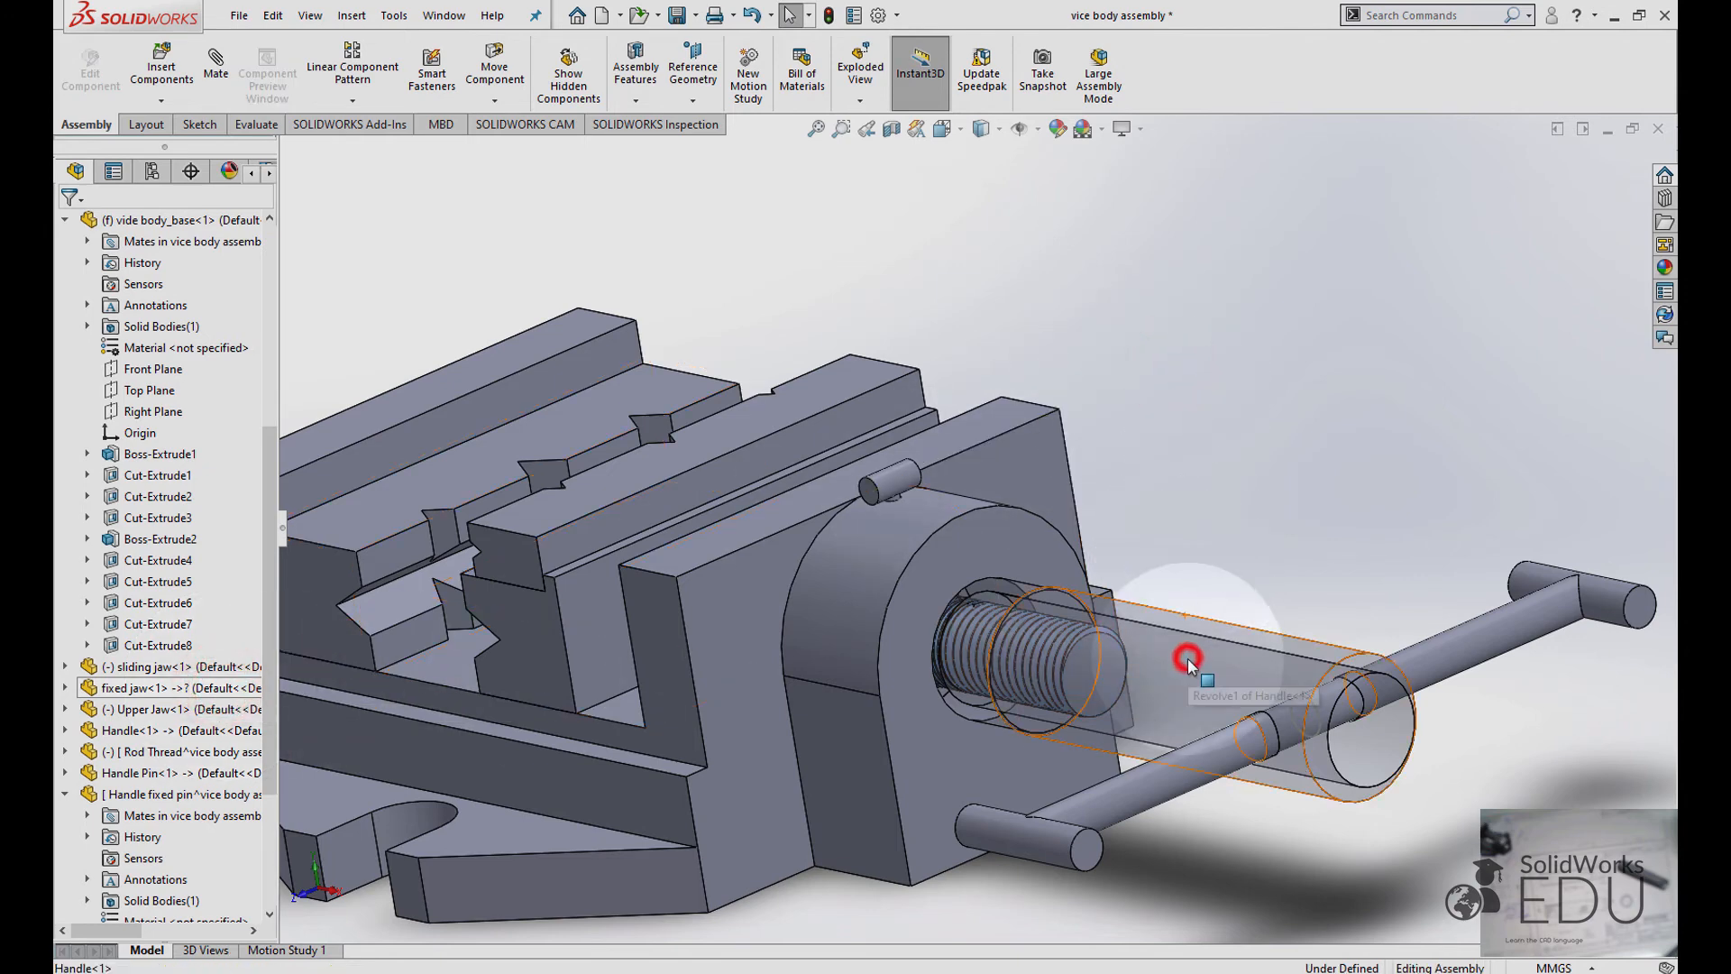
left_click(1383, 547)
left_click(1326, 517)
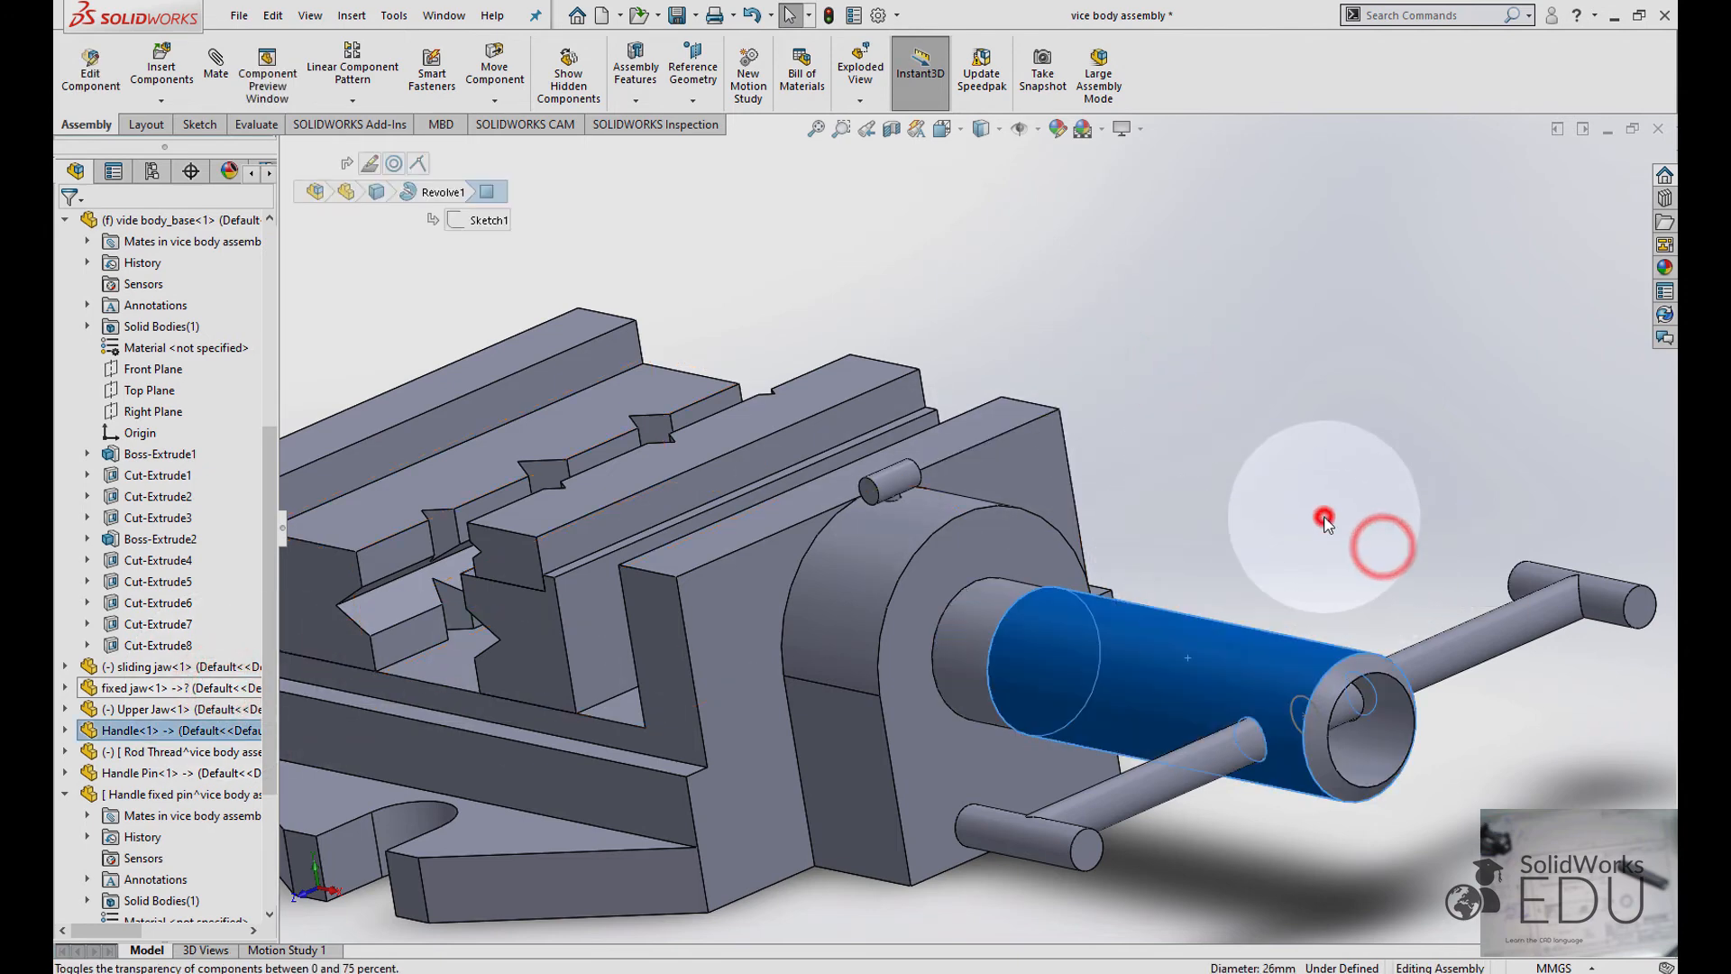
- Examine the handle, its crosswise pin and the small fixed pin on the vice body from several distances
scroll(1324, 519, "up", 4)
middle_click_drag(1279, 572, 1334, 580)
scroll(1208, 604, "down", 3)
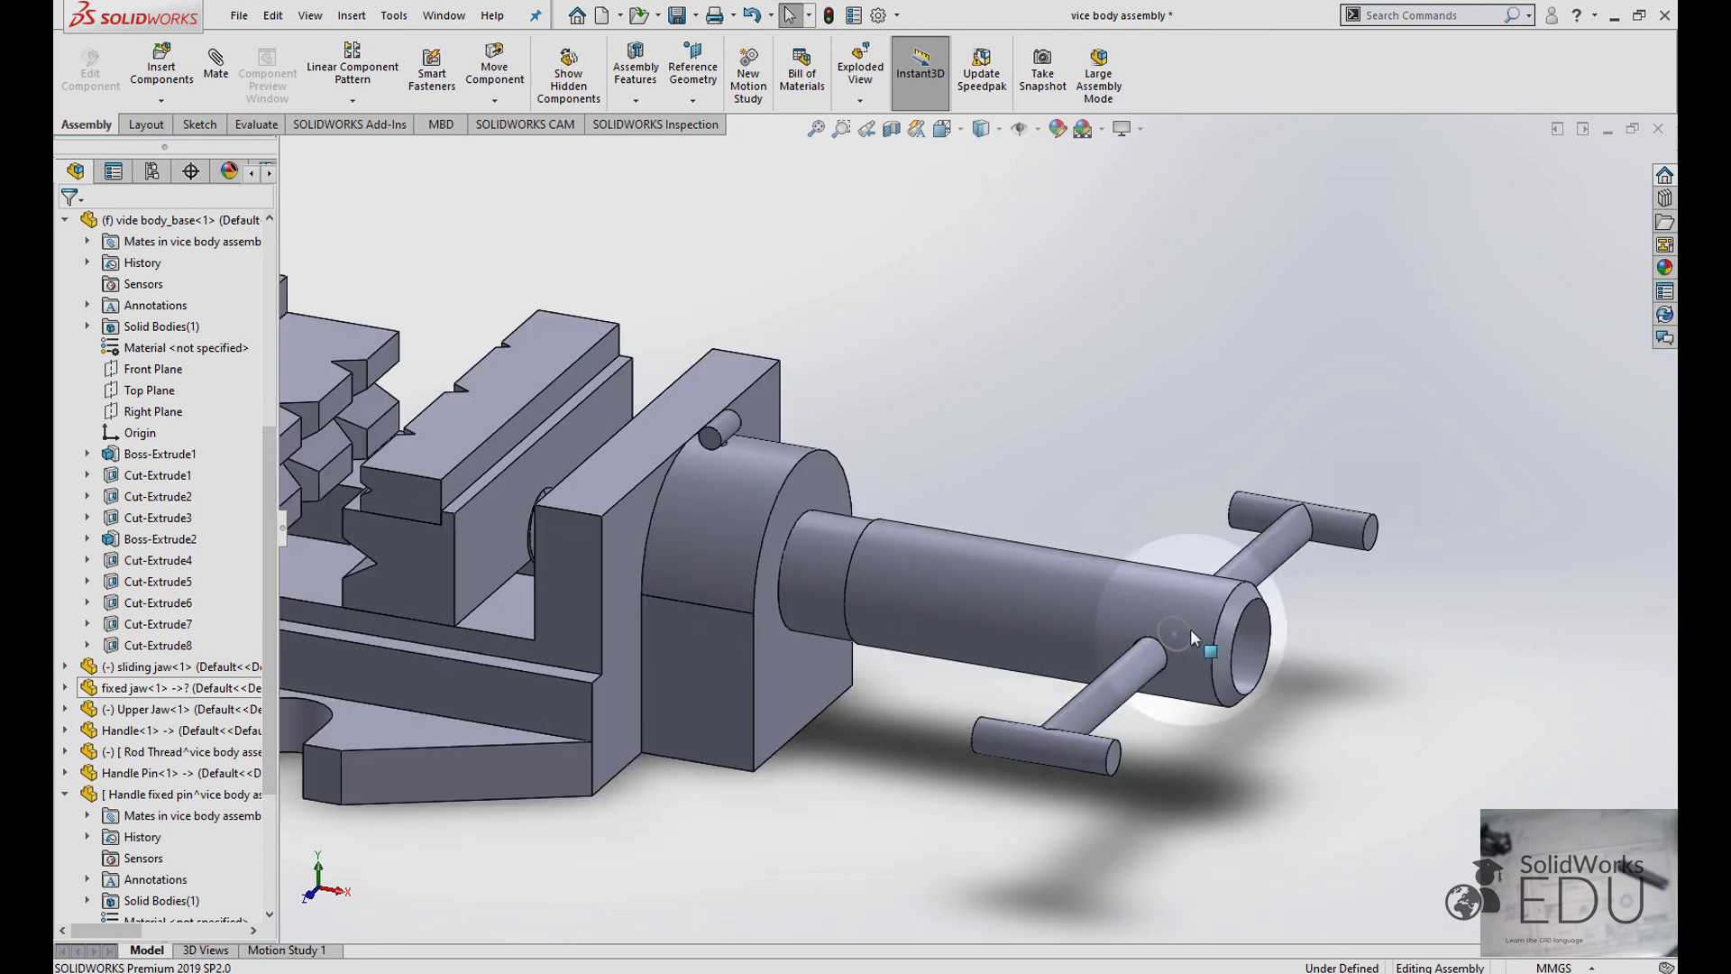
left_click(1187, 626)
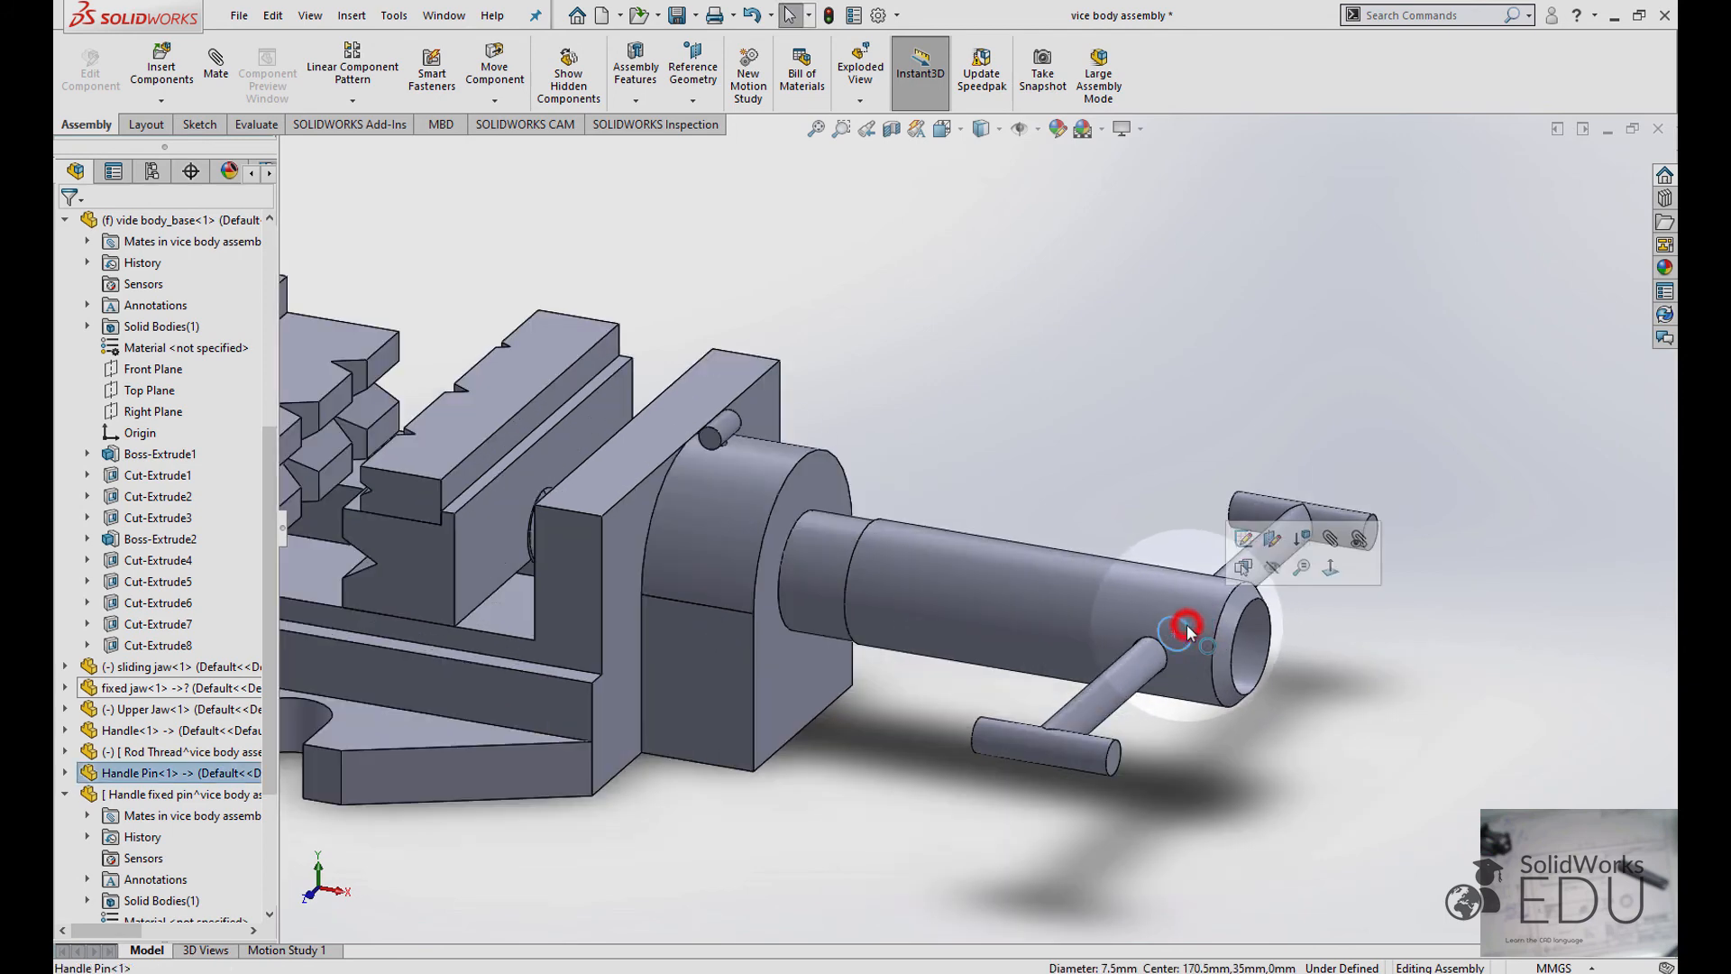
left_click(1275, 566)
scroll(1074, 444, "up", 2)
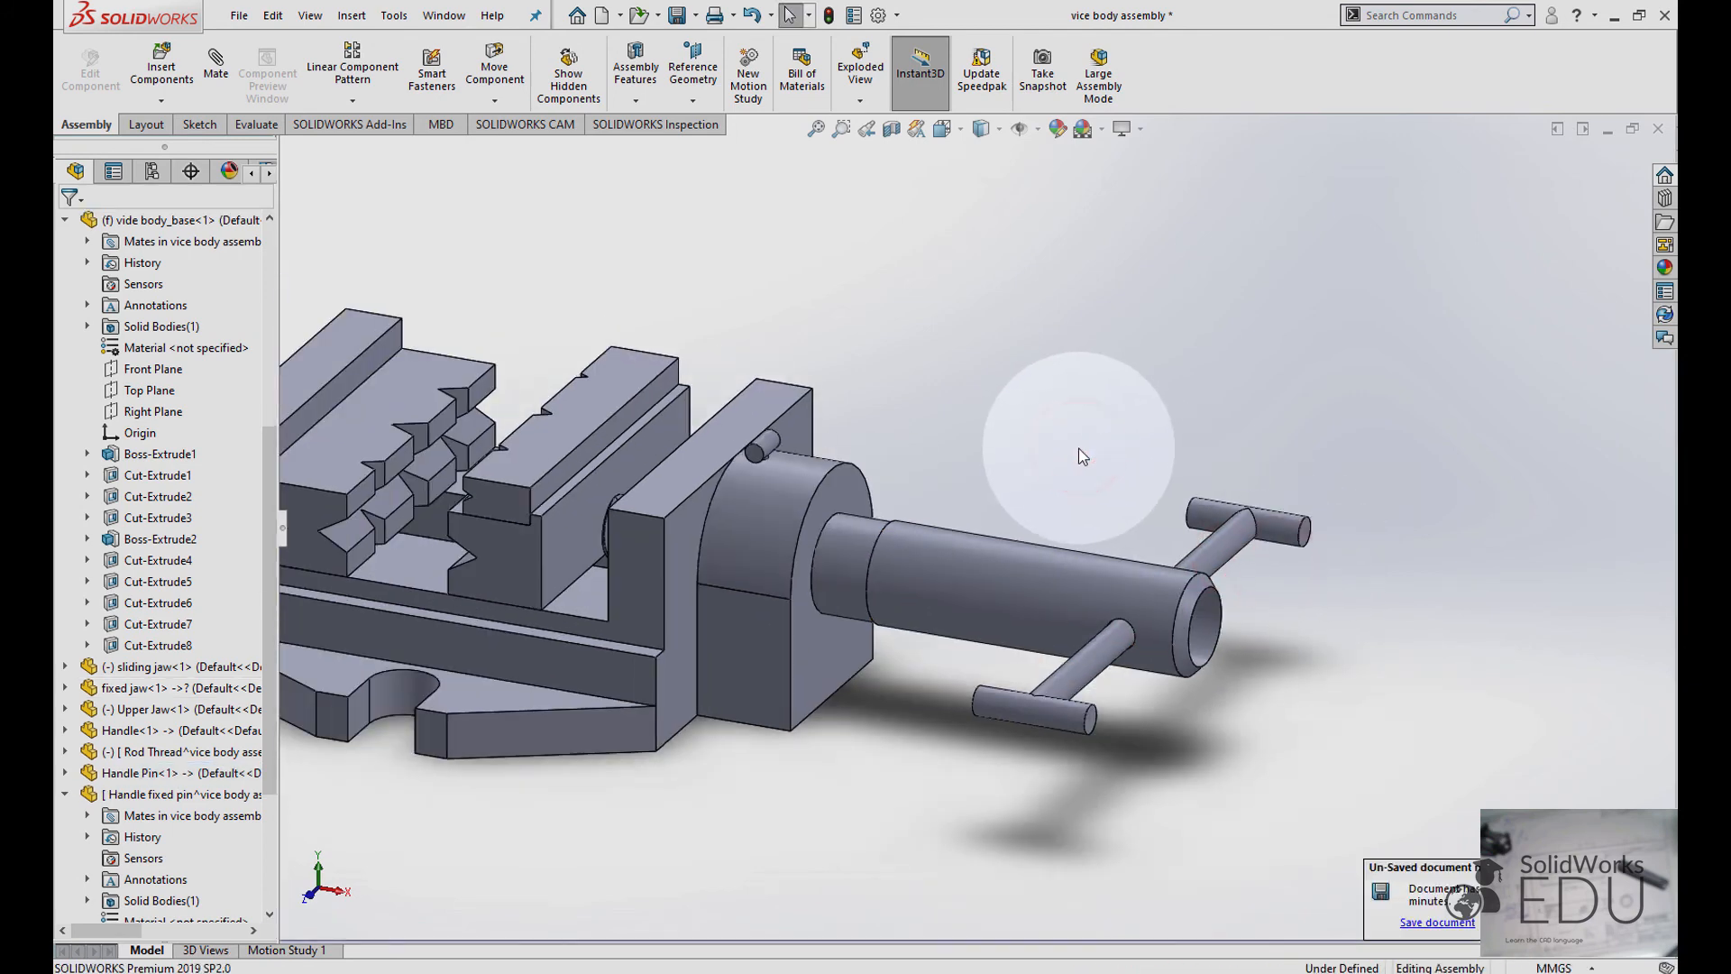
scroll(1028, 439, "up", 2)
scroll(1024, 437, "up", 1)
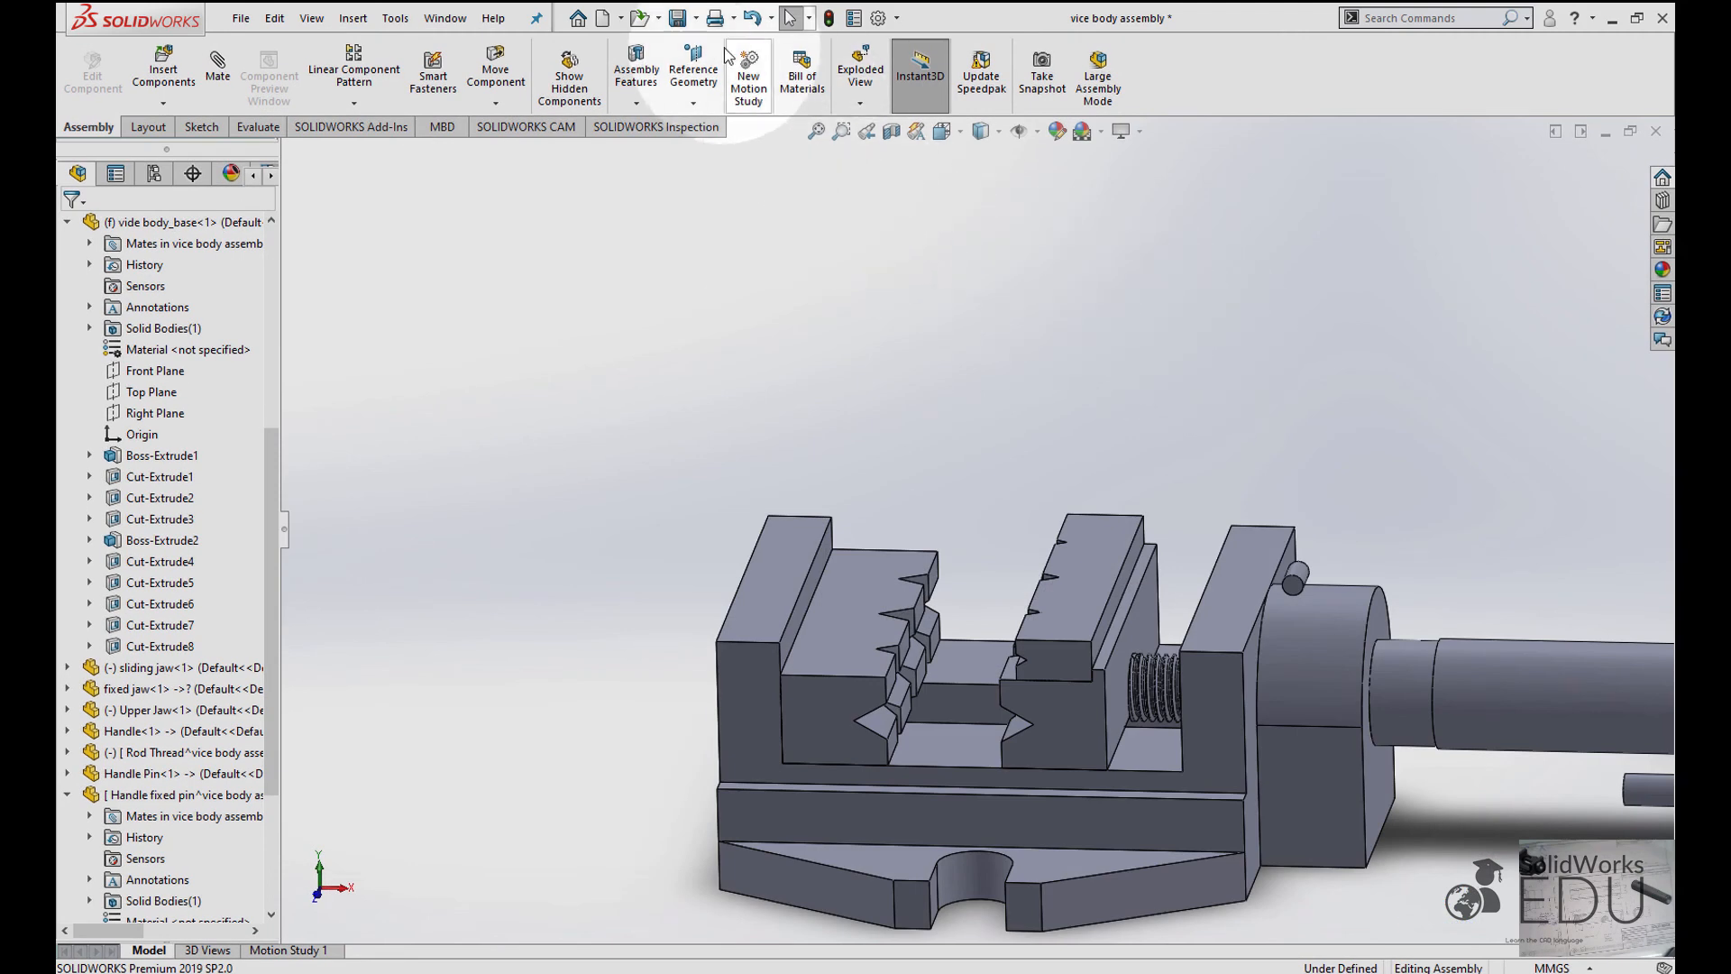
- Save the assembly with all modified parts, storing the virtual Handle fixed pin component externally
left_click(678, 26)
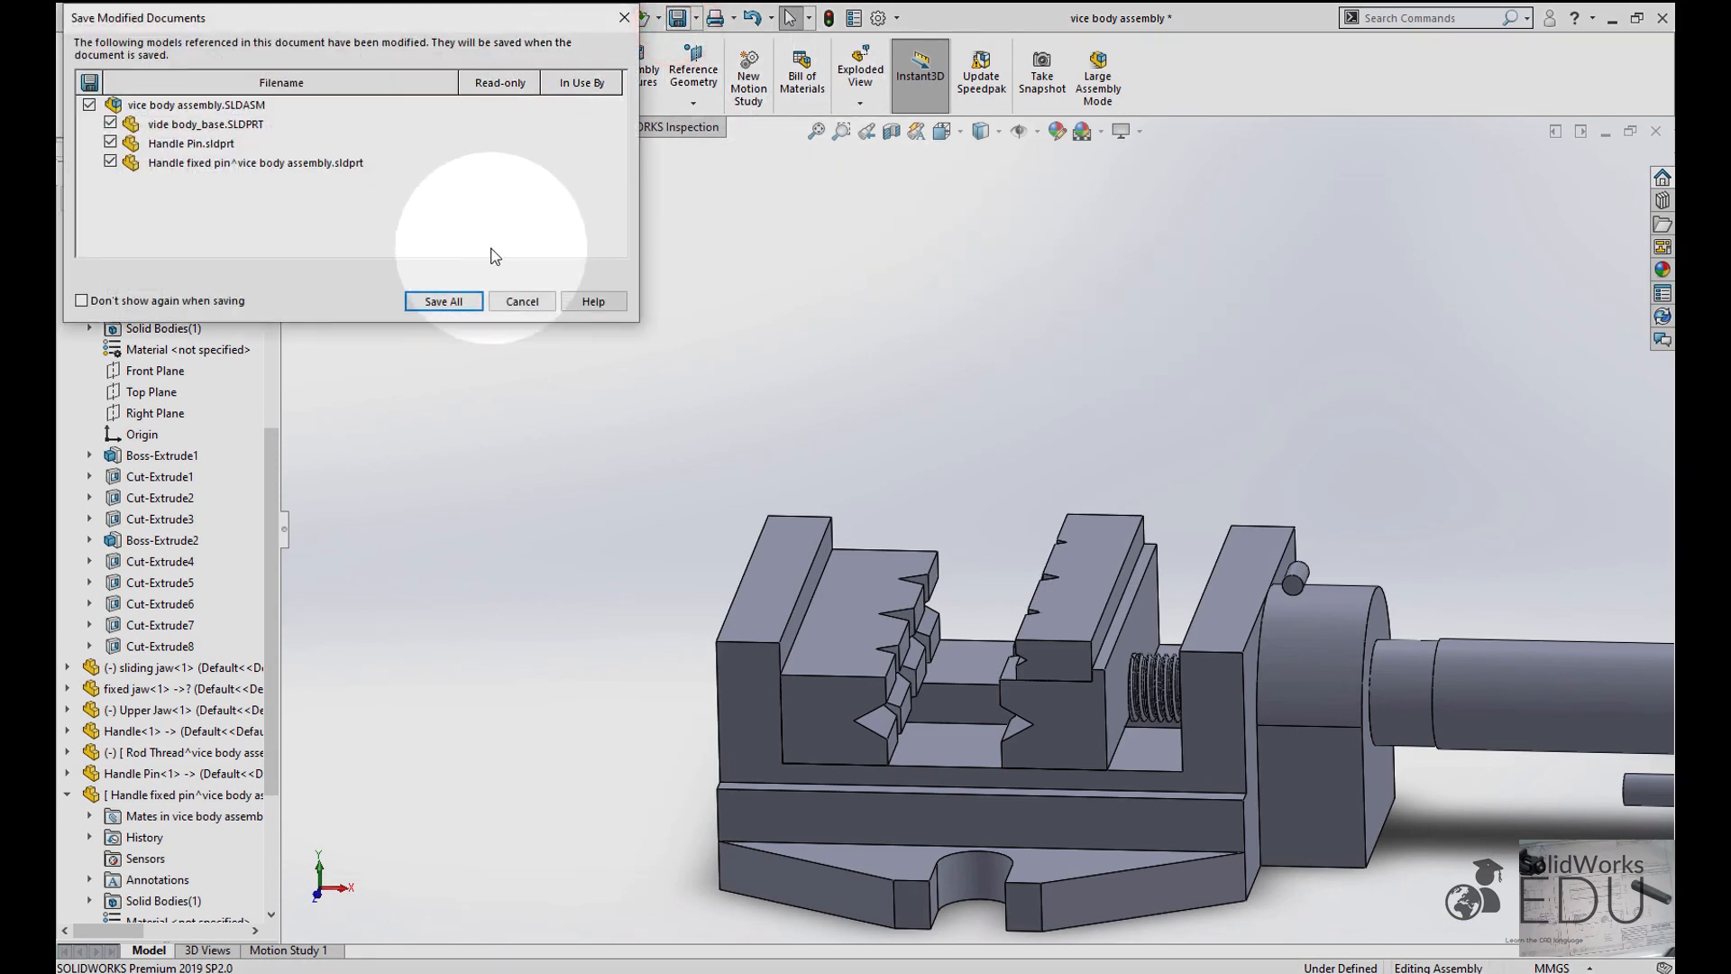
left_click(459, 301)
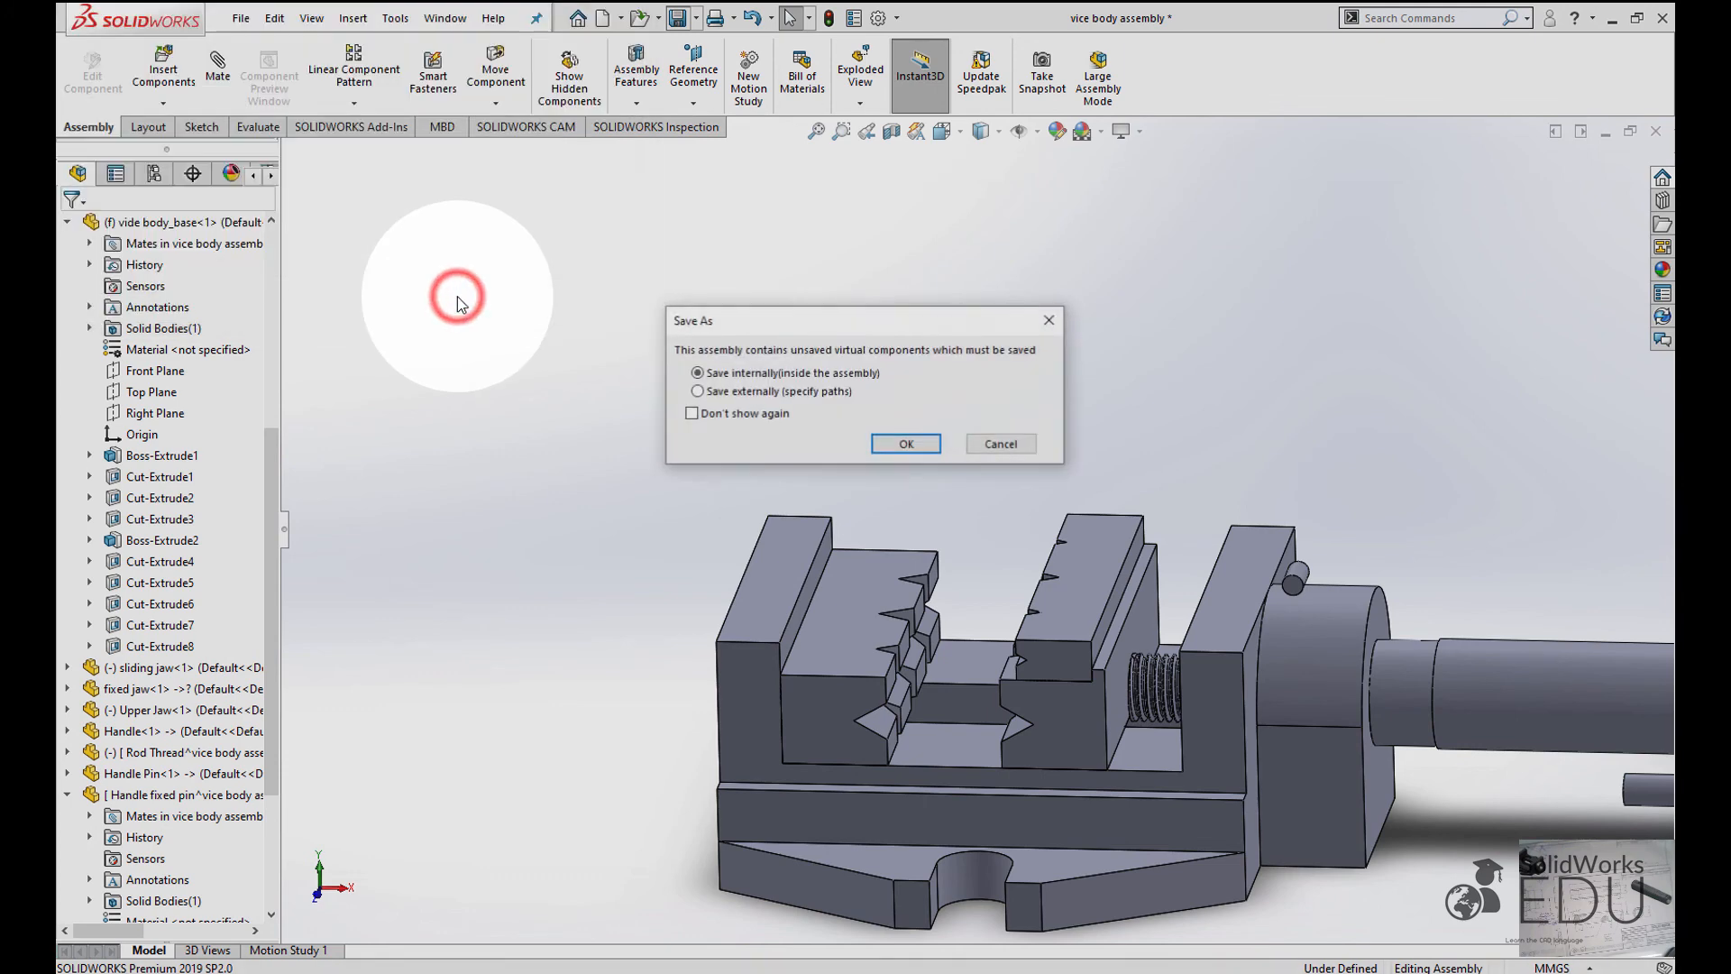
left_click(747, 391)
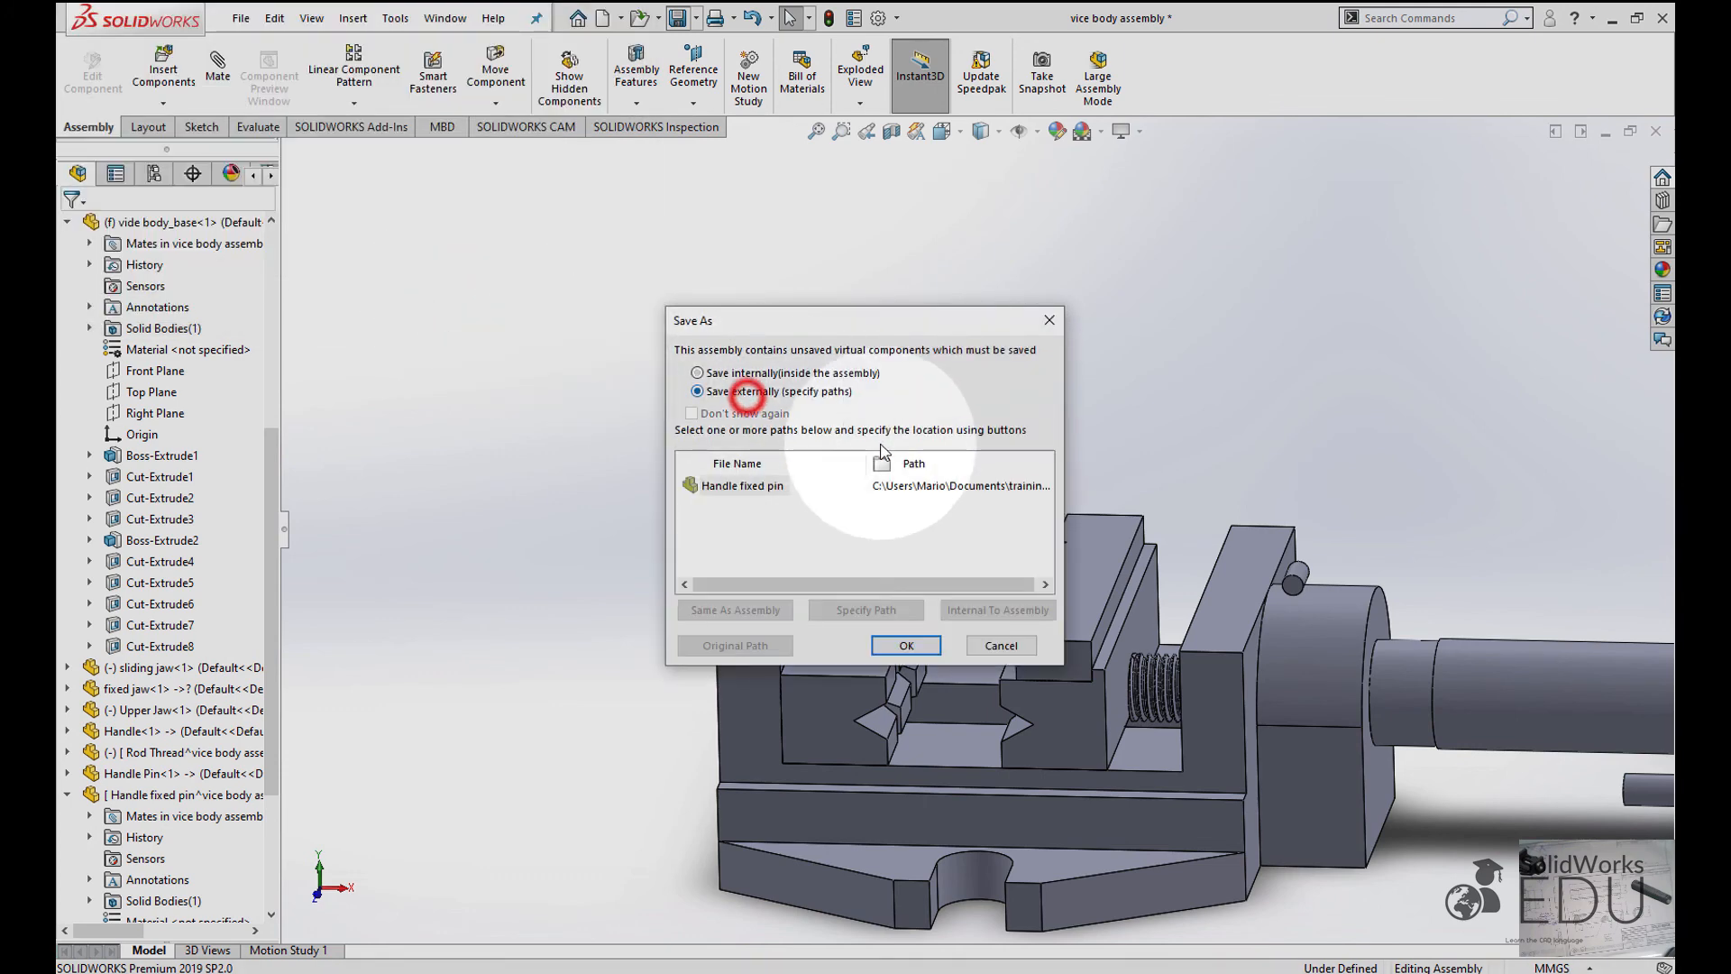
left_click(899, 646)
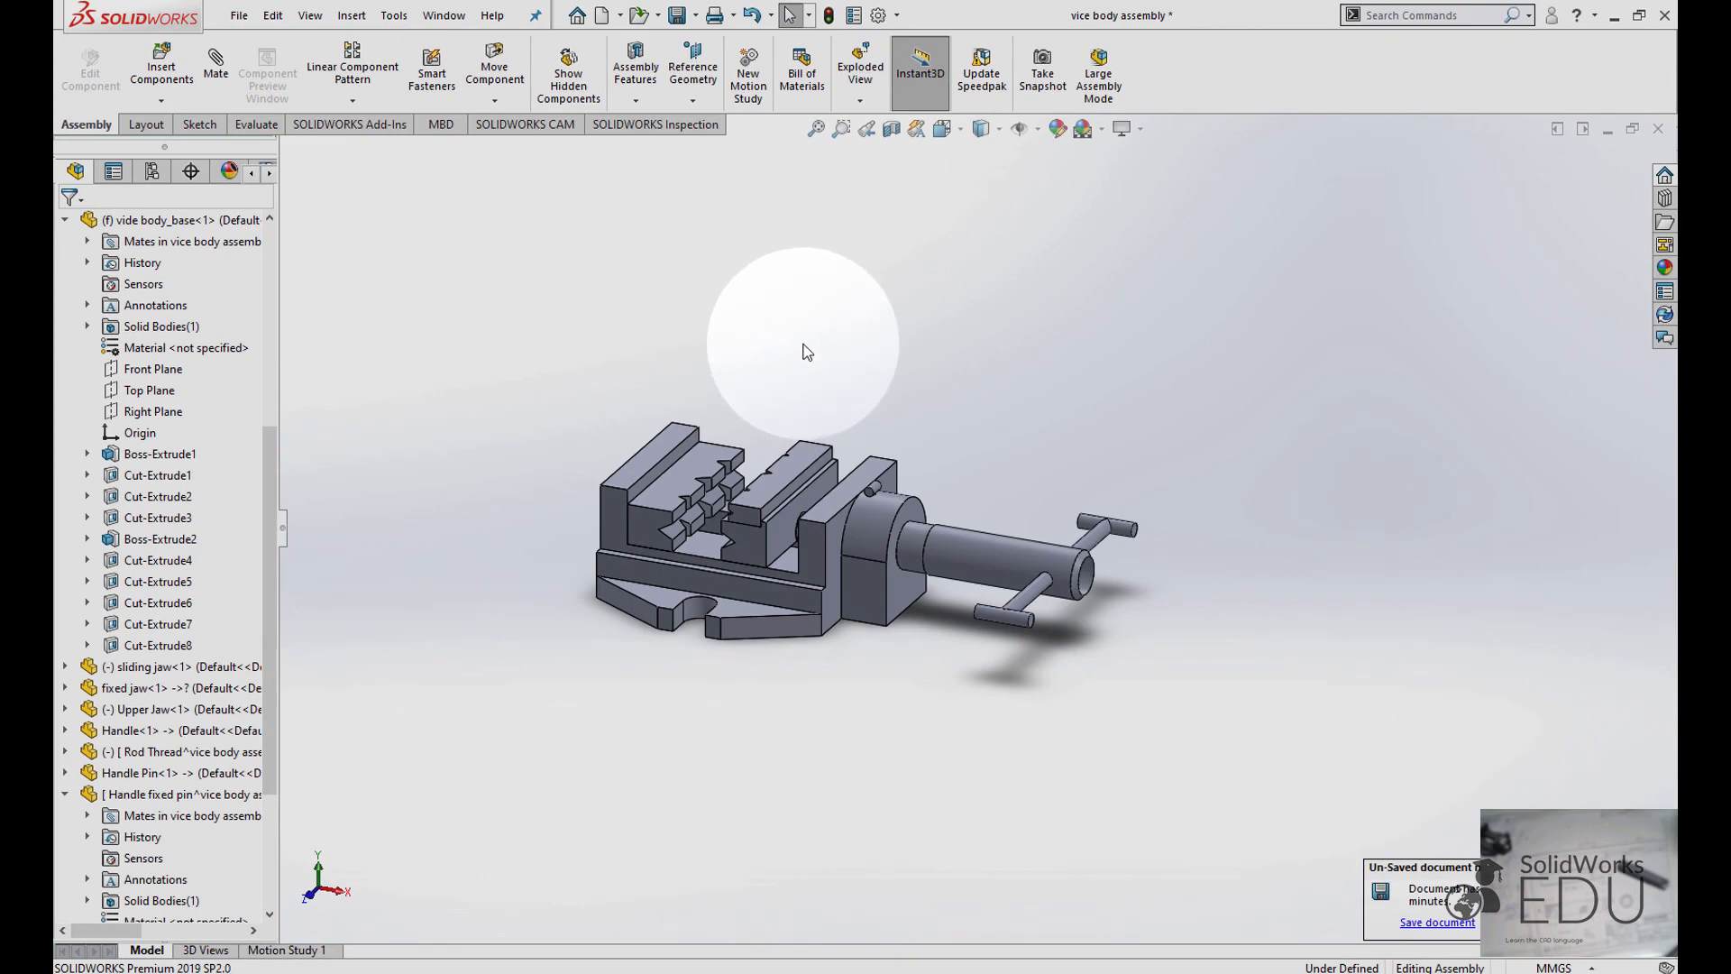
middle_click_drag(893, 340, 859, 414)
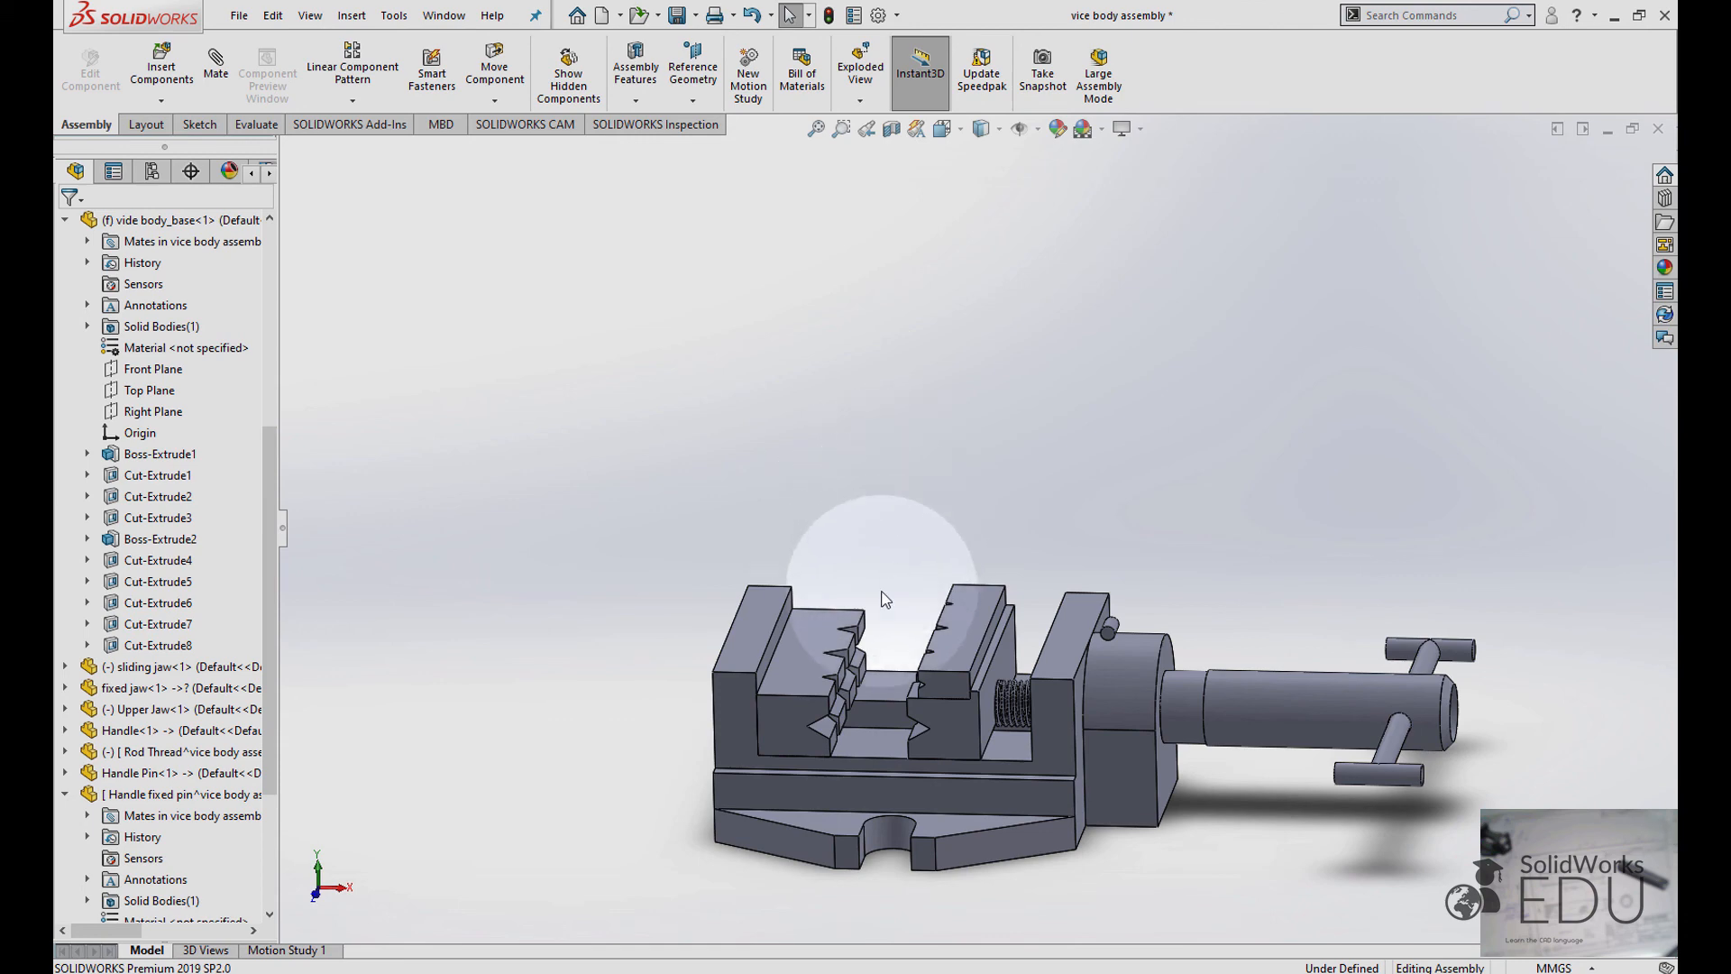
scroll(884, 600, "down", 4)
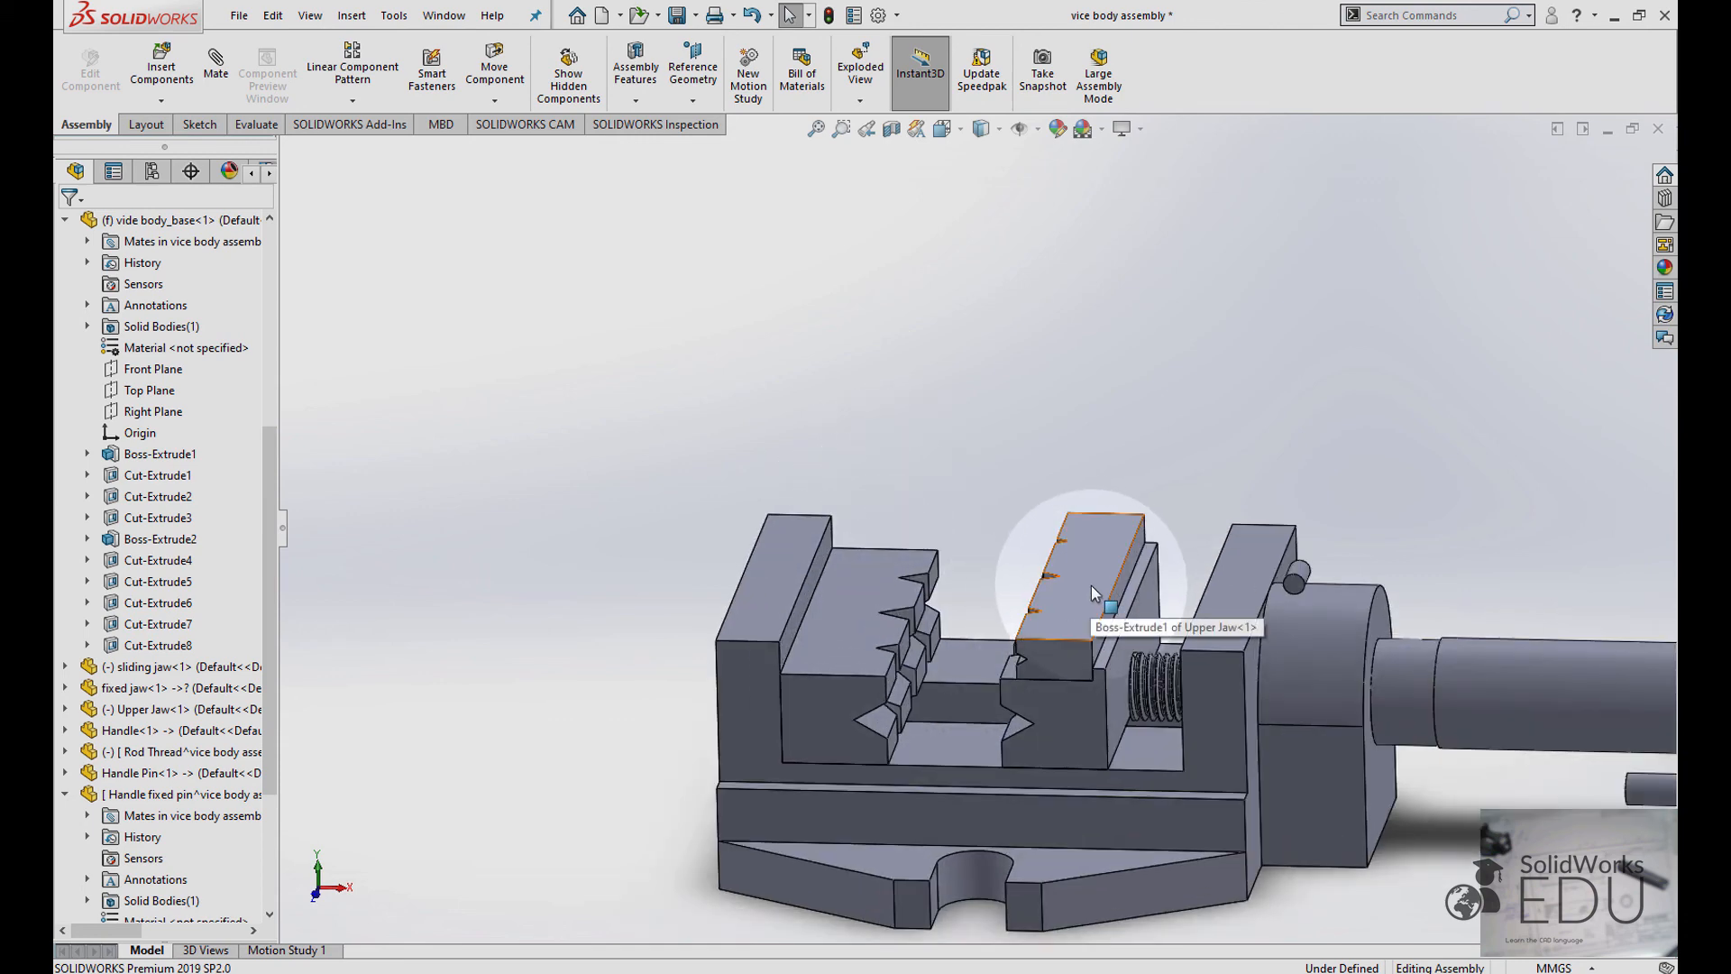